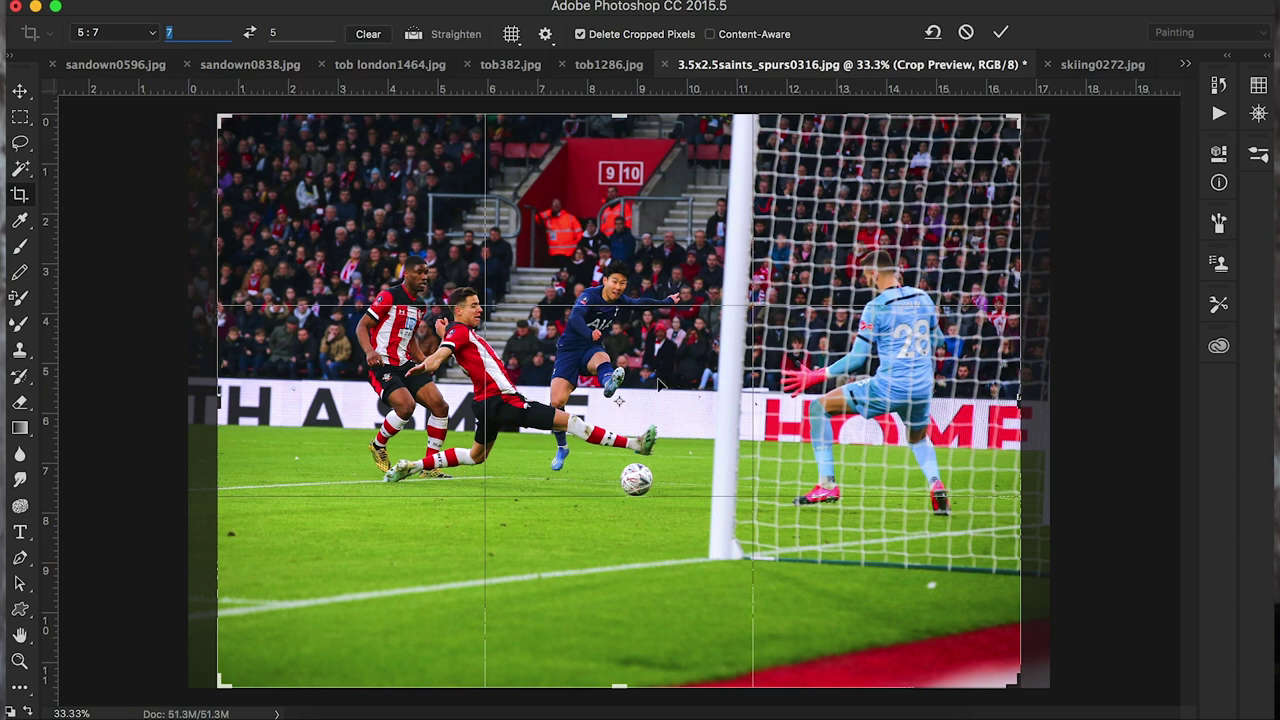
Try a tight 7:5 crop around the players and goalkeeper in the football photo, and undo the crop.
{"action": "left_click_drag", "start_coordinate": [222, 118], "coordinate": [273, 151]}
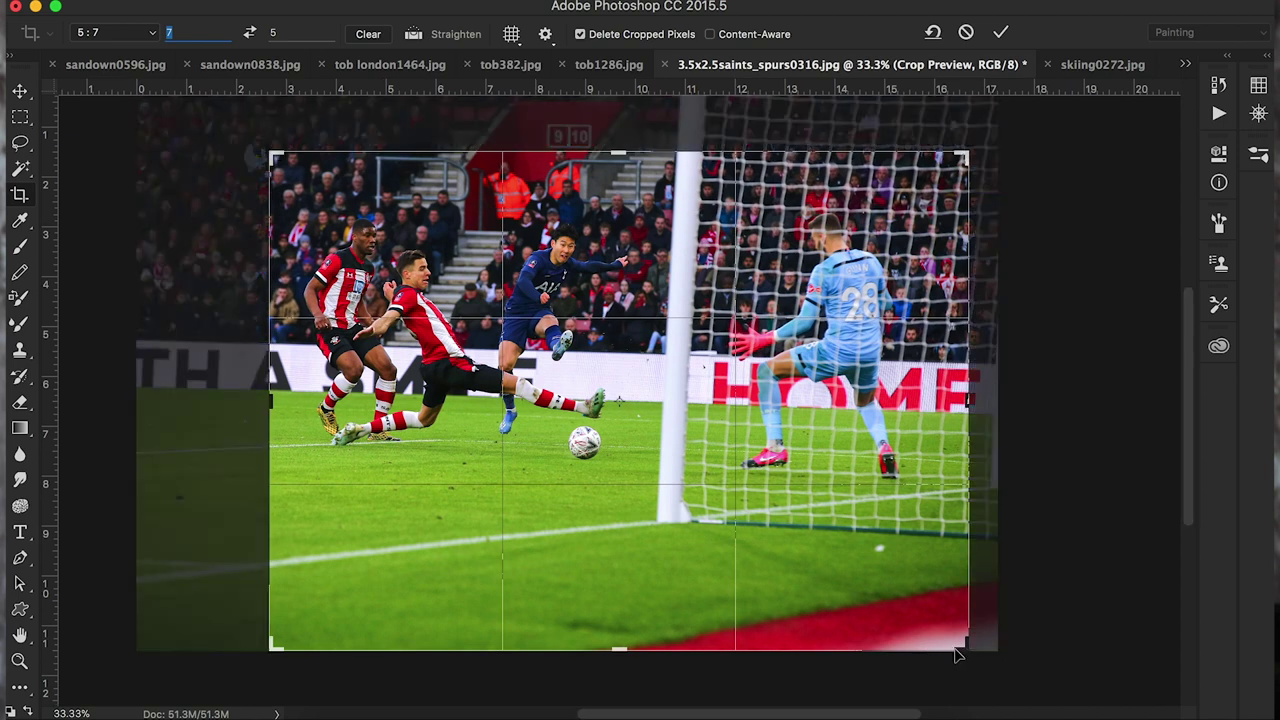
{"action": "left_click_drag", "start_coordinate": [966, 648], "coordinate": [795, 535]}
{"action": "left_click_drag", "start_coordinate": [666, 462], "coordinate": [666, 504]}
{"action": "key", "text": "Return"}
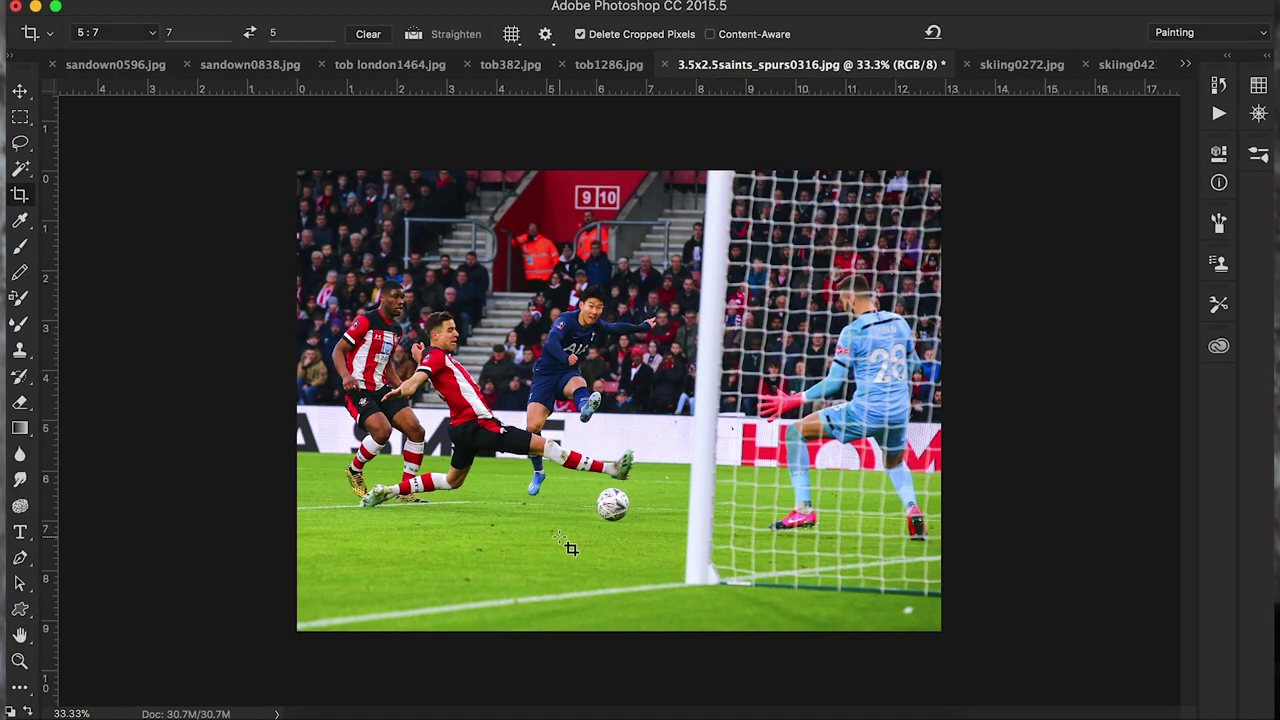
{"action": "key", "text": "super"}
{"action": "key", "text": "super+z"}
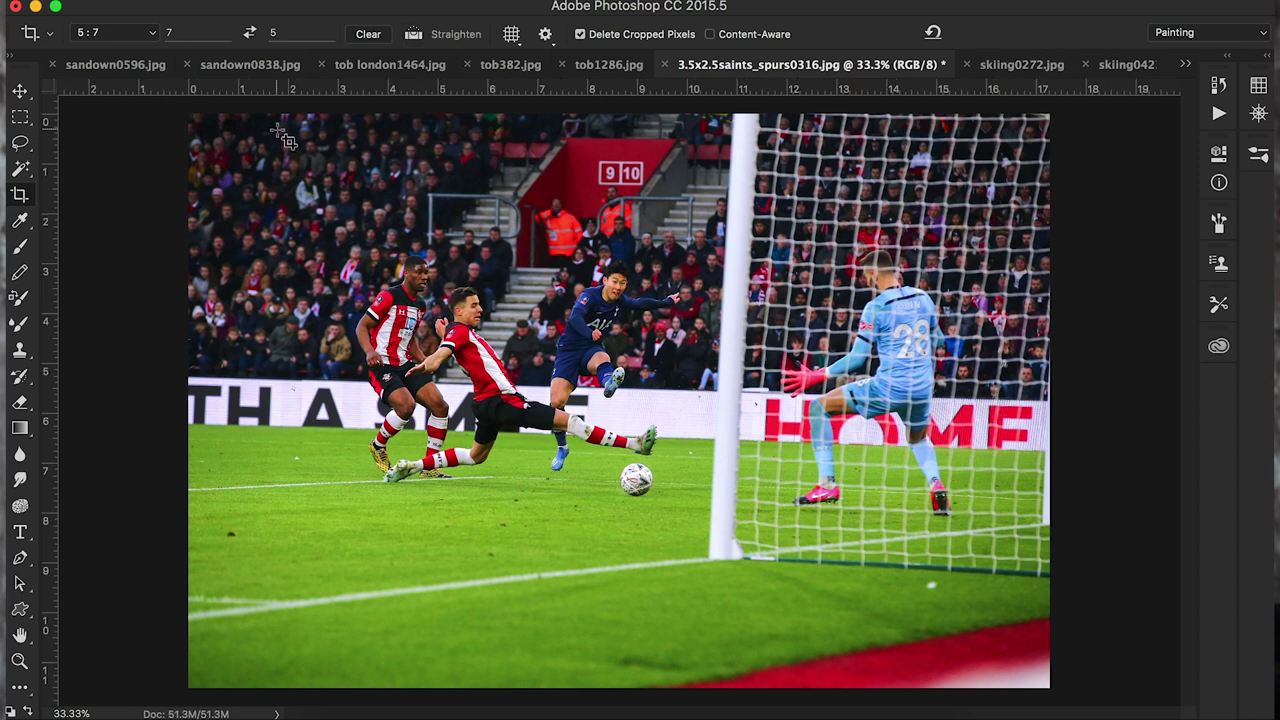
Try a 7:5 crop of the football photo rotated to about -3.2° to straighten the goalpost, and undo the crop.
{"action": "left_click_drag", "start_coordinate": [285, 140], "coordinate": [1056, 650]}
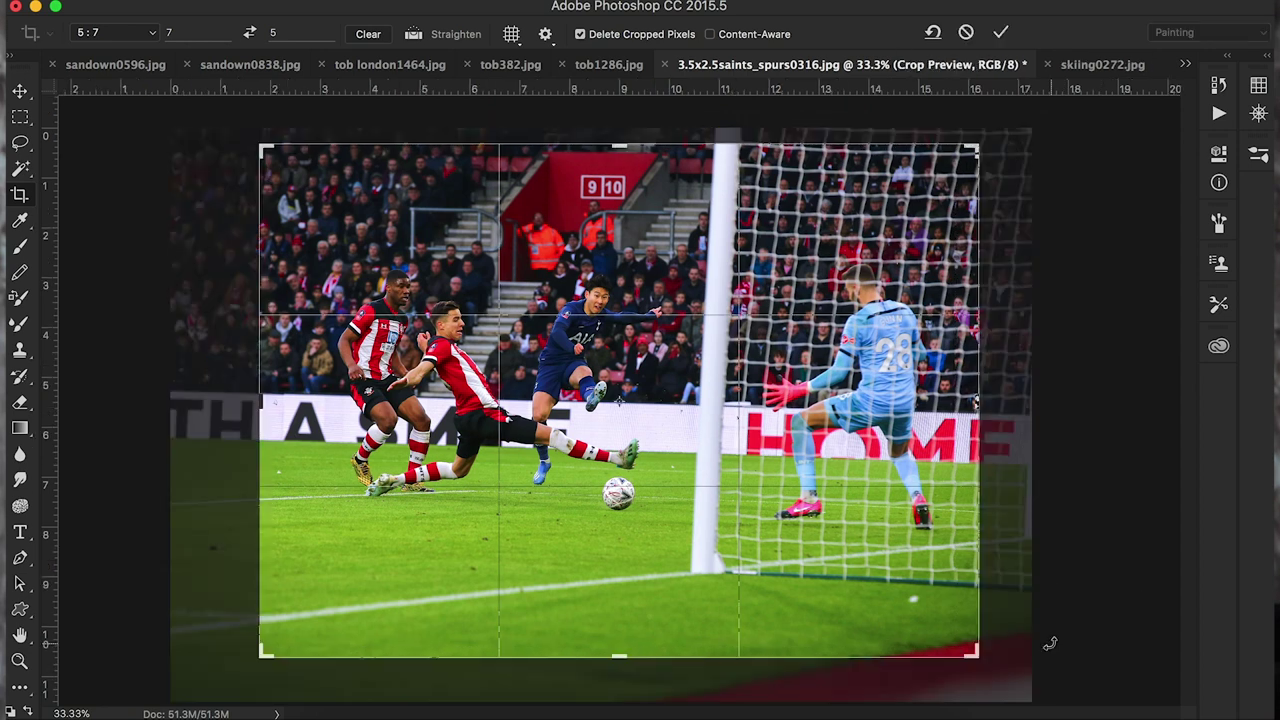
{"action": "left_click_drag", "start_coordinate": [793, 519], "coordinate": [795, 537]}
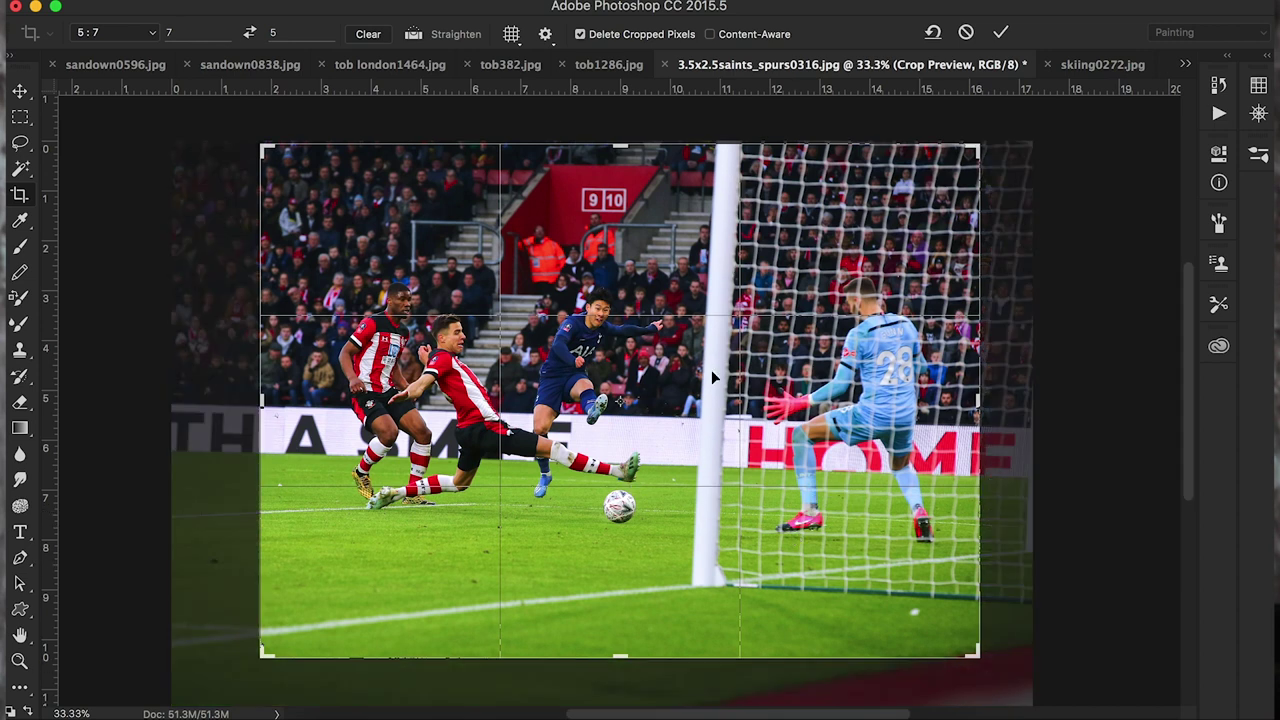
{"action": "mouse_move", "coordinate": [995, 675]}
{"action": "left_mouse_down"}
{"action": "mouse_move", "coordinate": [1000, 660]}
{"action": "mouse_move", "coordinate": [1000, 679]}
{"action": "left_mouse_up"}
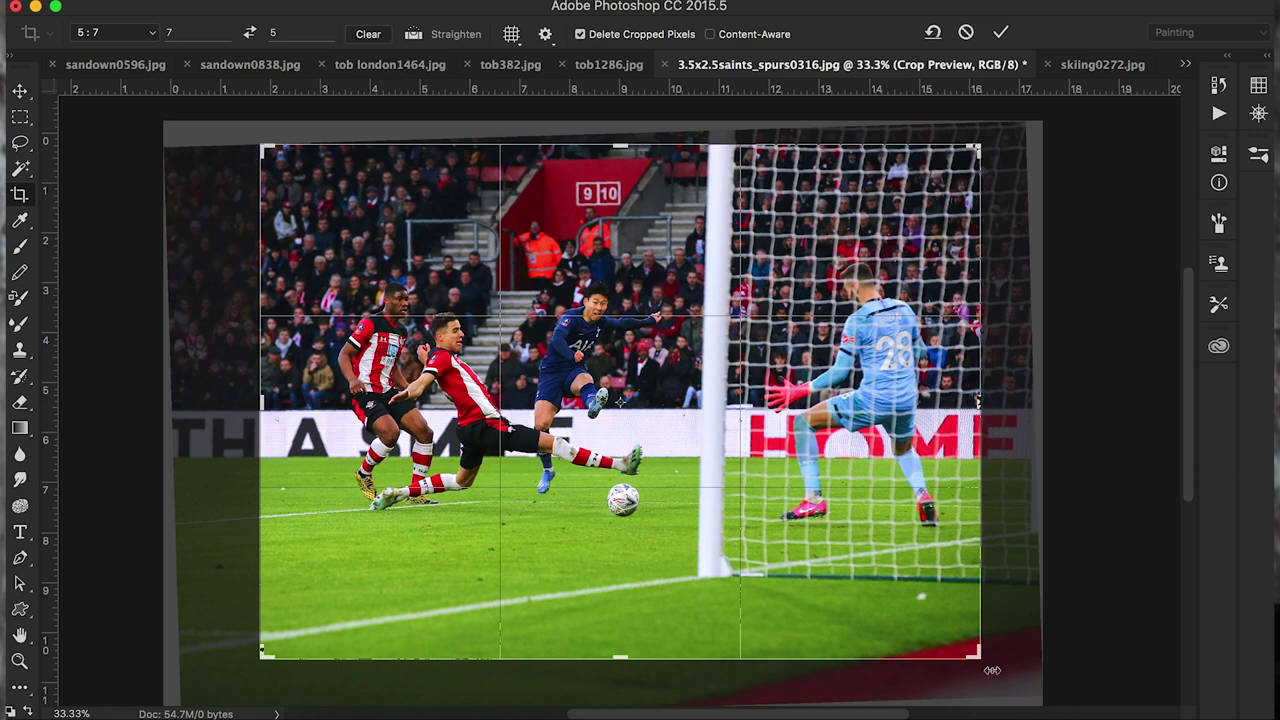
{"action": "left_click_drag", "start_coordinate": [999, 676], "coordinate": [1005, 665]}
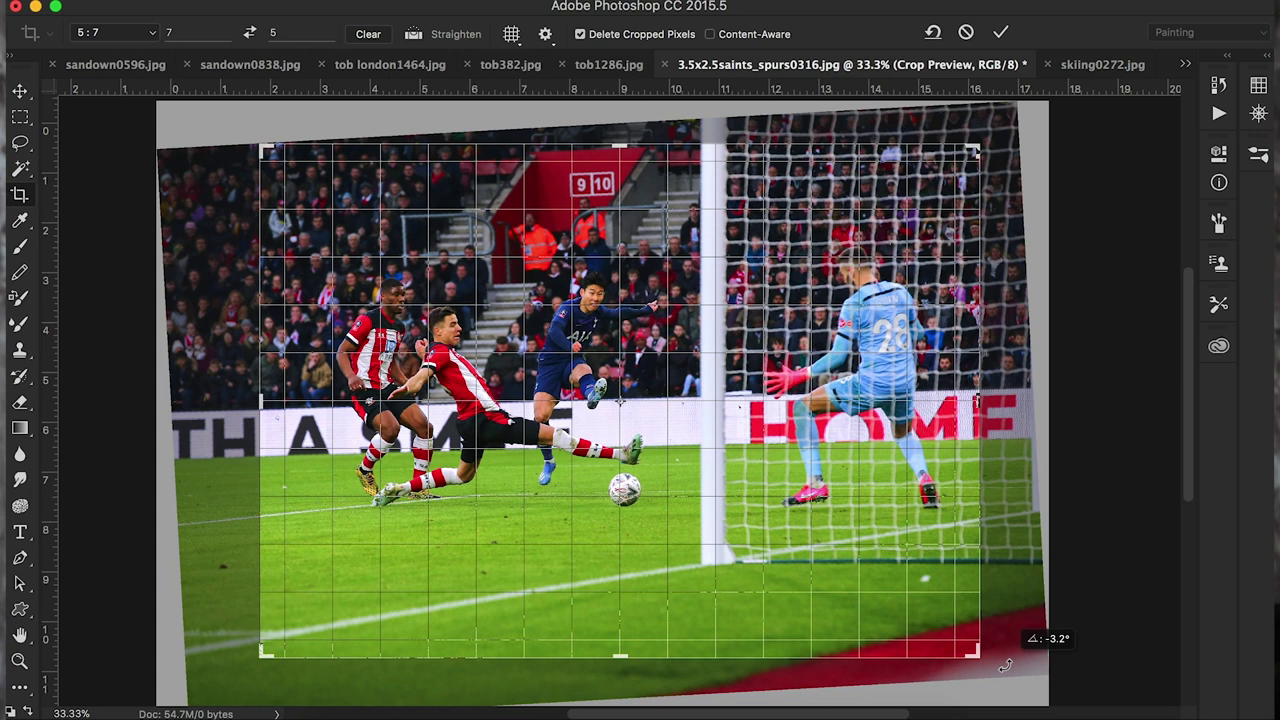
{"action": "left_click_drag", "start_coordinate": [1005, 666], "coordinate": [1005, 666]}
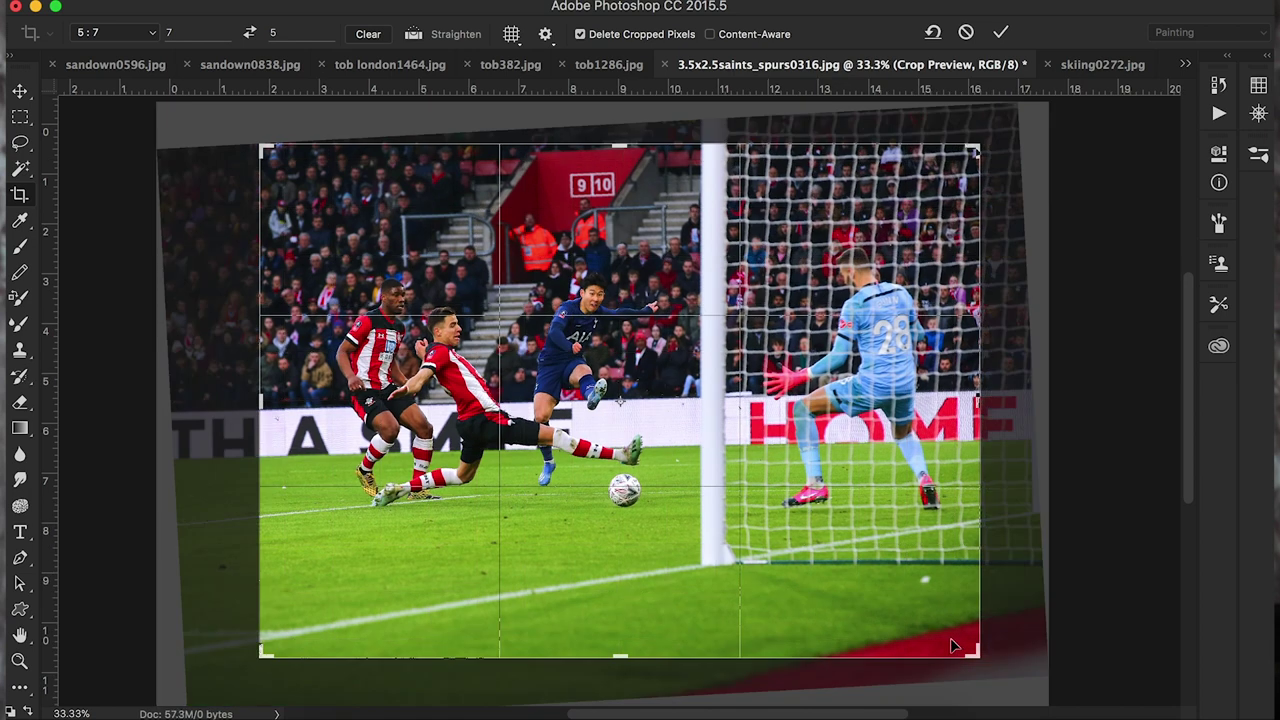
{"action": "key", "text": "Return"}
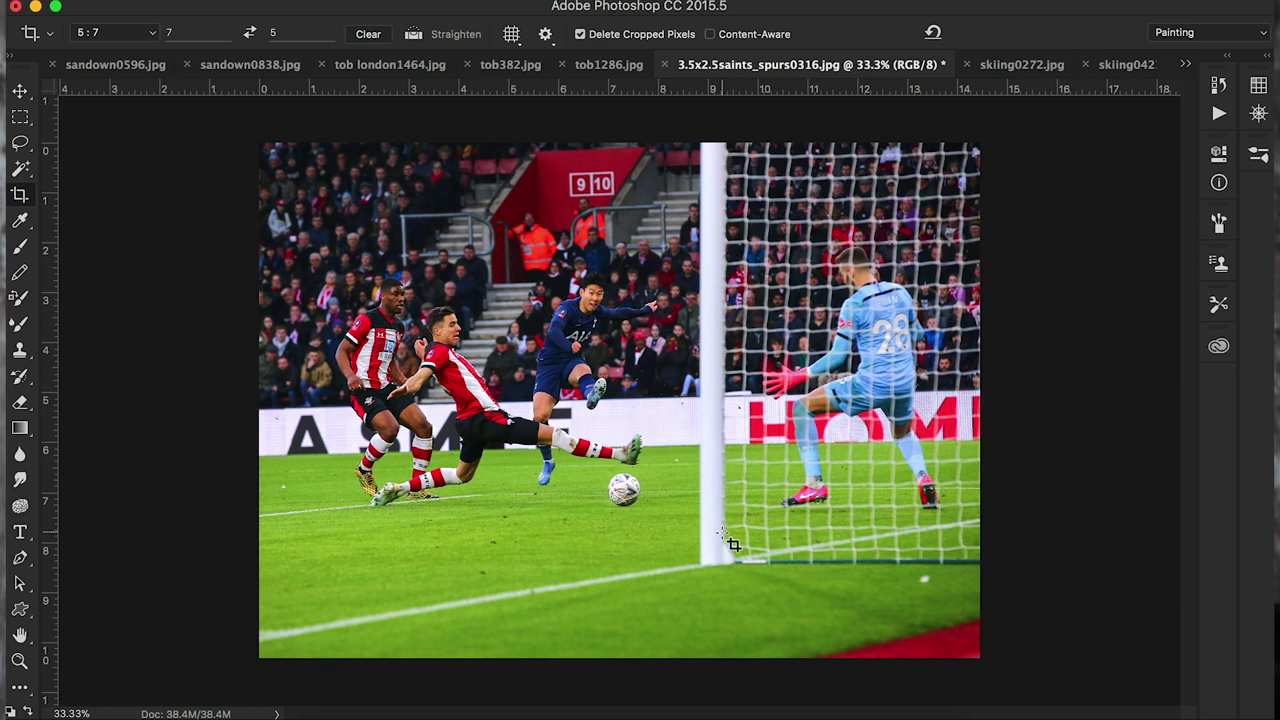
{"action": "key", "text": "super"}
{"action": "left_click_drag", "start_coordinate": [720, 556], "coordinate": [721, 558]}
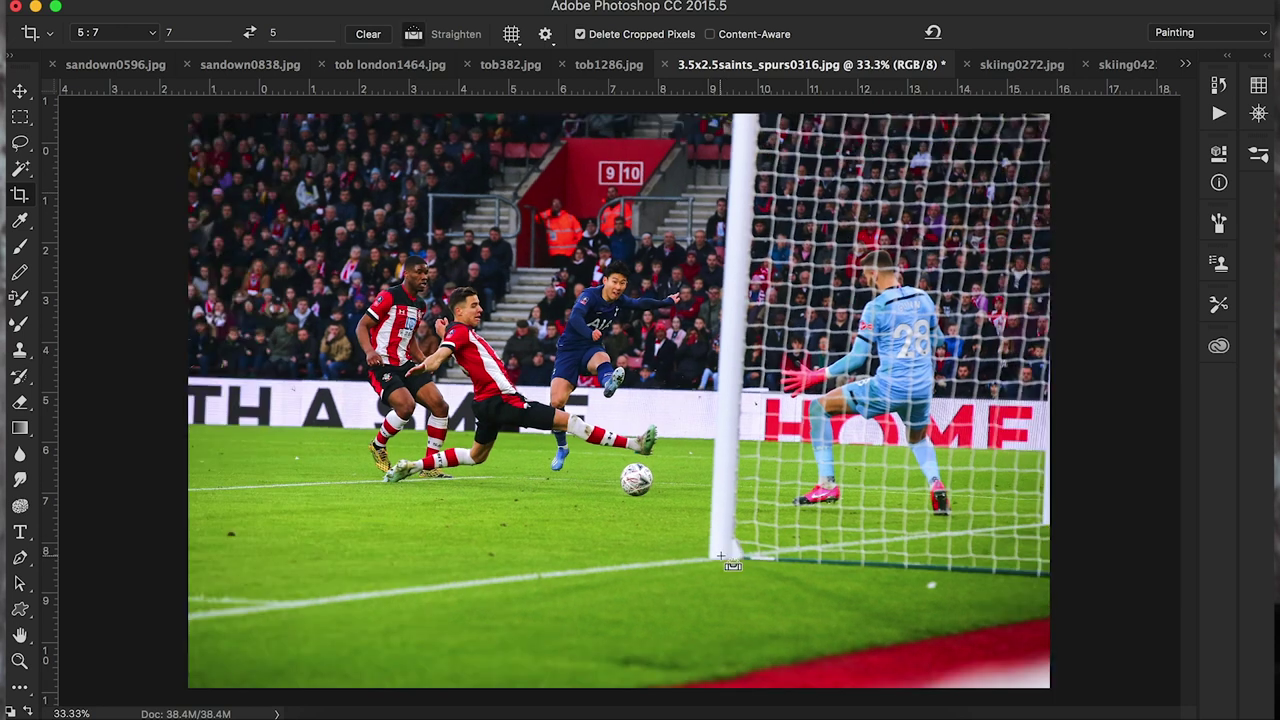
Draw a 7:5 crop frame around the football action and rotate the image to about -1.4° within it.
{"action": "left_click_drag", "start_coordinate": [284, 150], "coordinate": [1165, 649]}
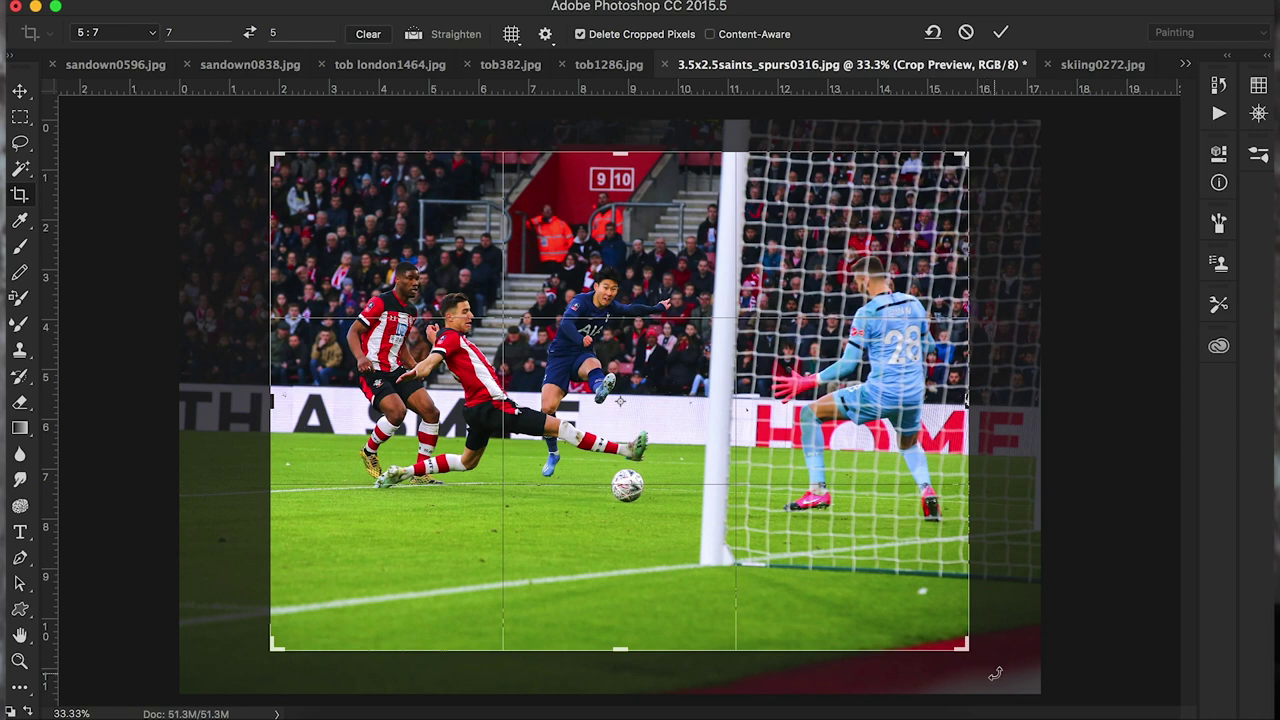
{"action": "left_click_drag", "start_coordinate": [995, 673], "coordinate": [1001, 664]}
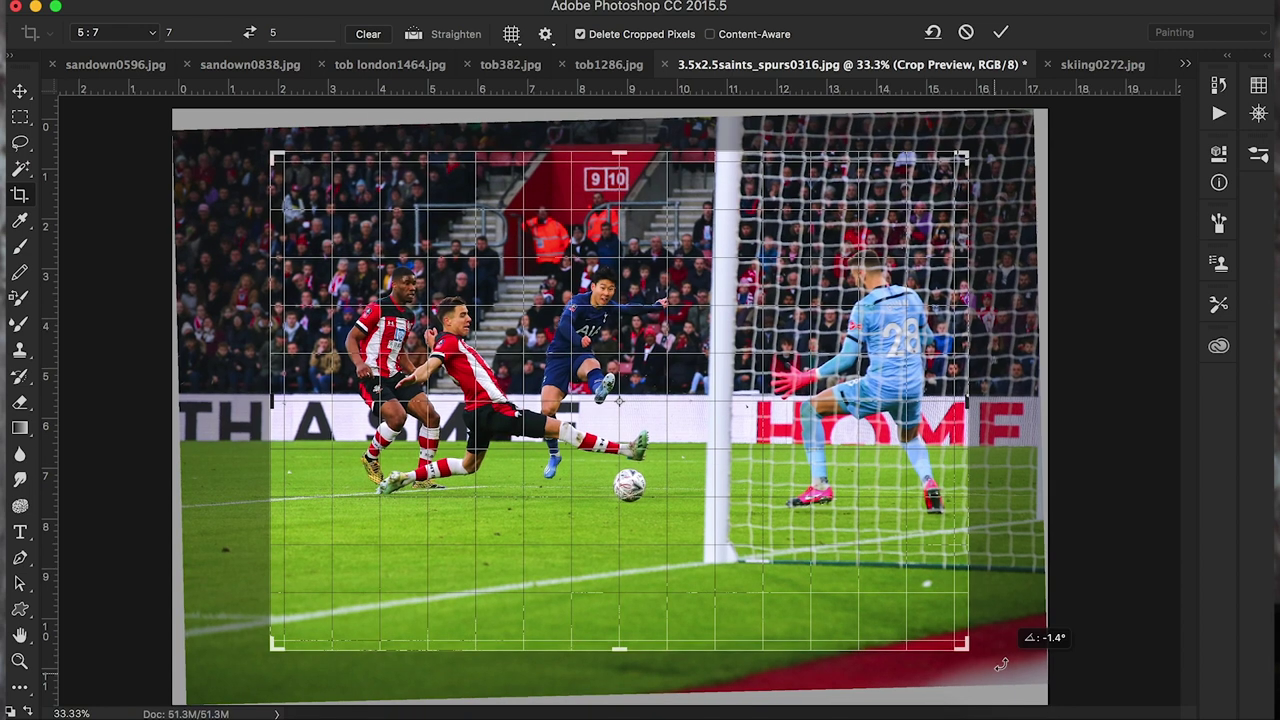
{"action": "left_click_drag", "start_coordinate": [1001, 664], "coordinate": [1001, 664]}
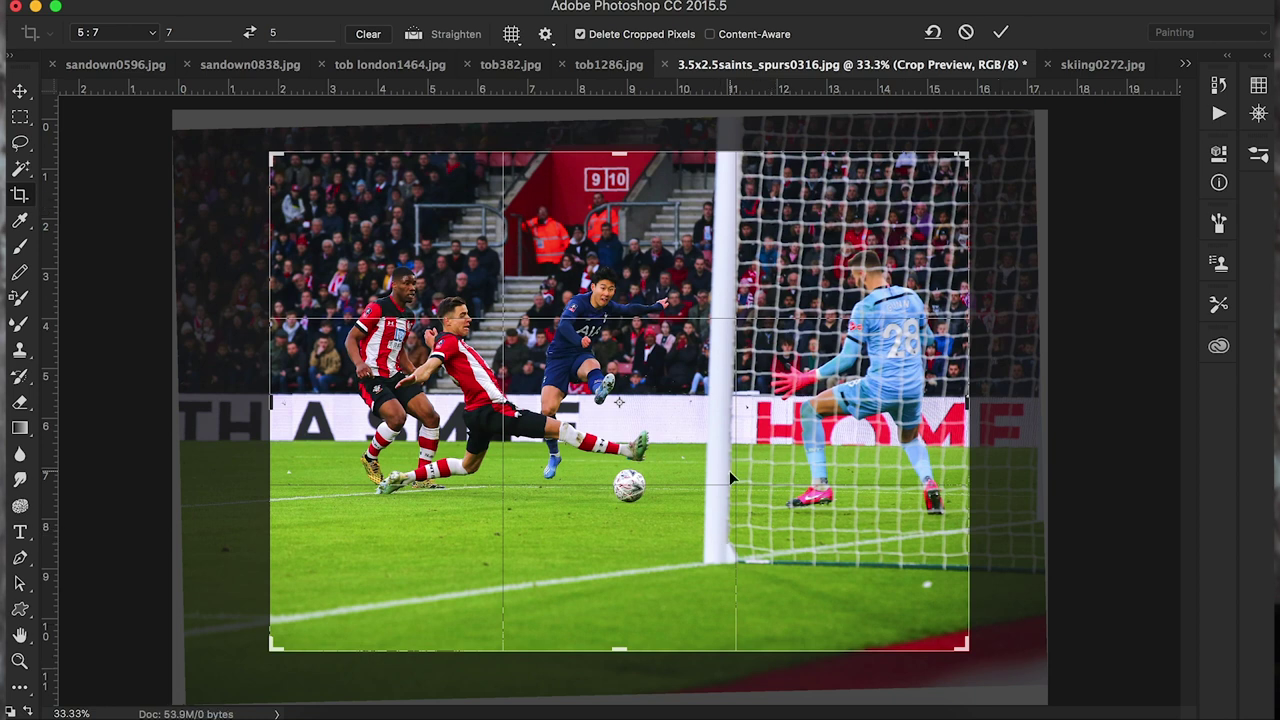
Tighten the crop frame around the players, reposition the photo inside it to trim the red corner, and apply the crop.
{"action": "left_click_drag", "start_coordinate": [272, 647], "coordinate": [290, 632]}
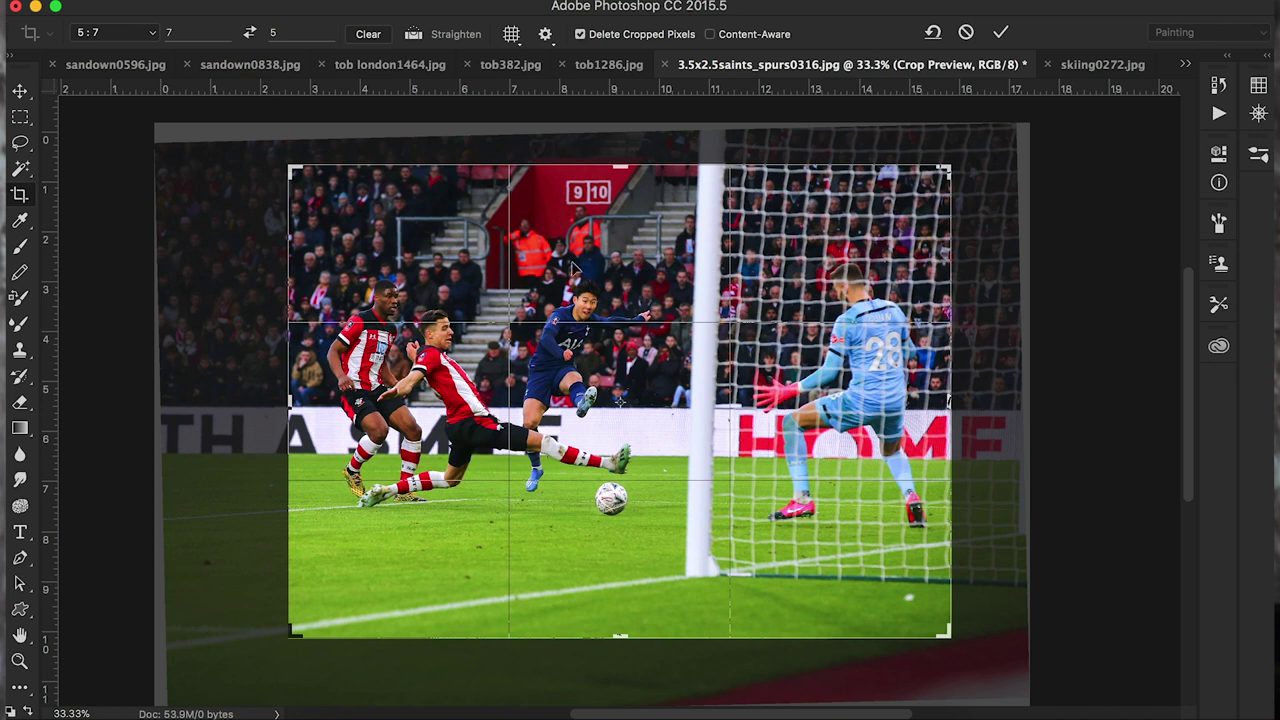
{"action": "left_click_drag", "start_coordinate": [721, 338], "coordinate": [720, 359]}
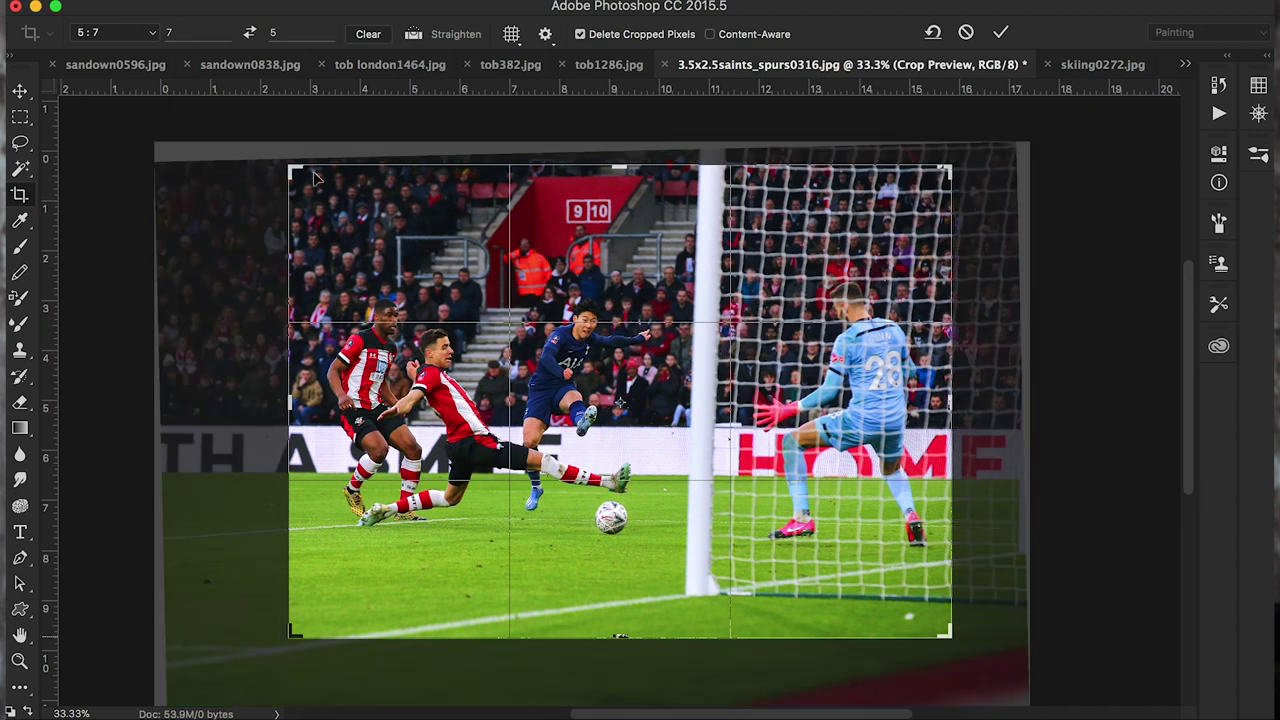
{"action": "mouse_move", "coordinate": [558, 352]}
{"action": "left_mouse_down"}
{"action": "mouse_move", "coordinate": [560, 372]}
{"action": "mouse_move", "coordinate": [552, 355]}
{"action": "left_mouse_up"}
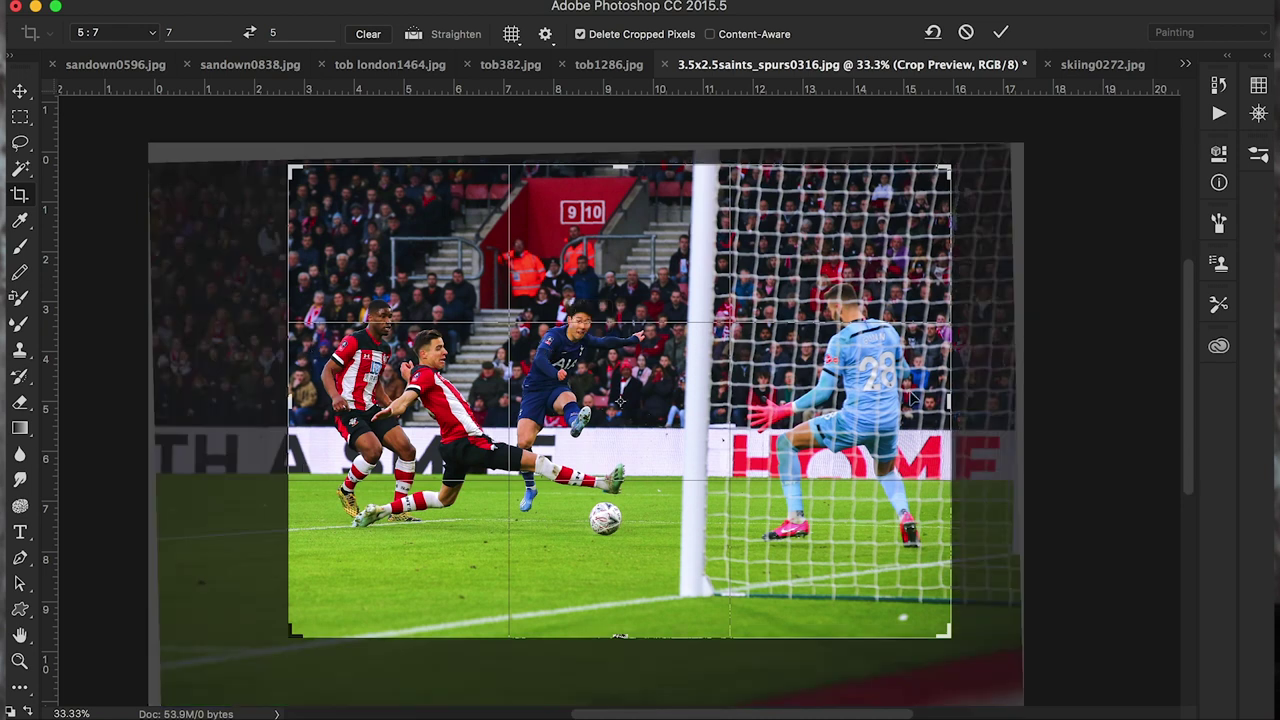
{"action": "left_click_drag", "start_coordinate": [746, 466], "coordinate": [750, 510]}
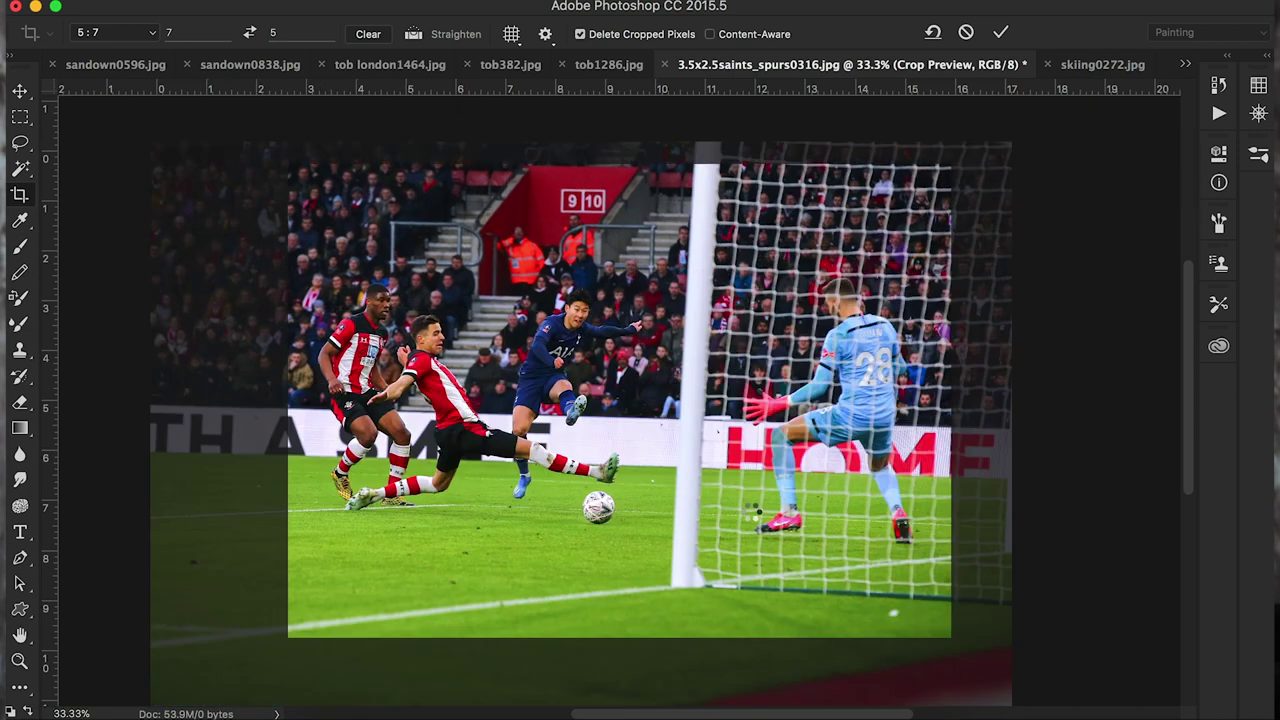
{"action": "key", "text": "Return"}
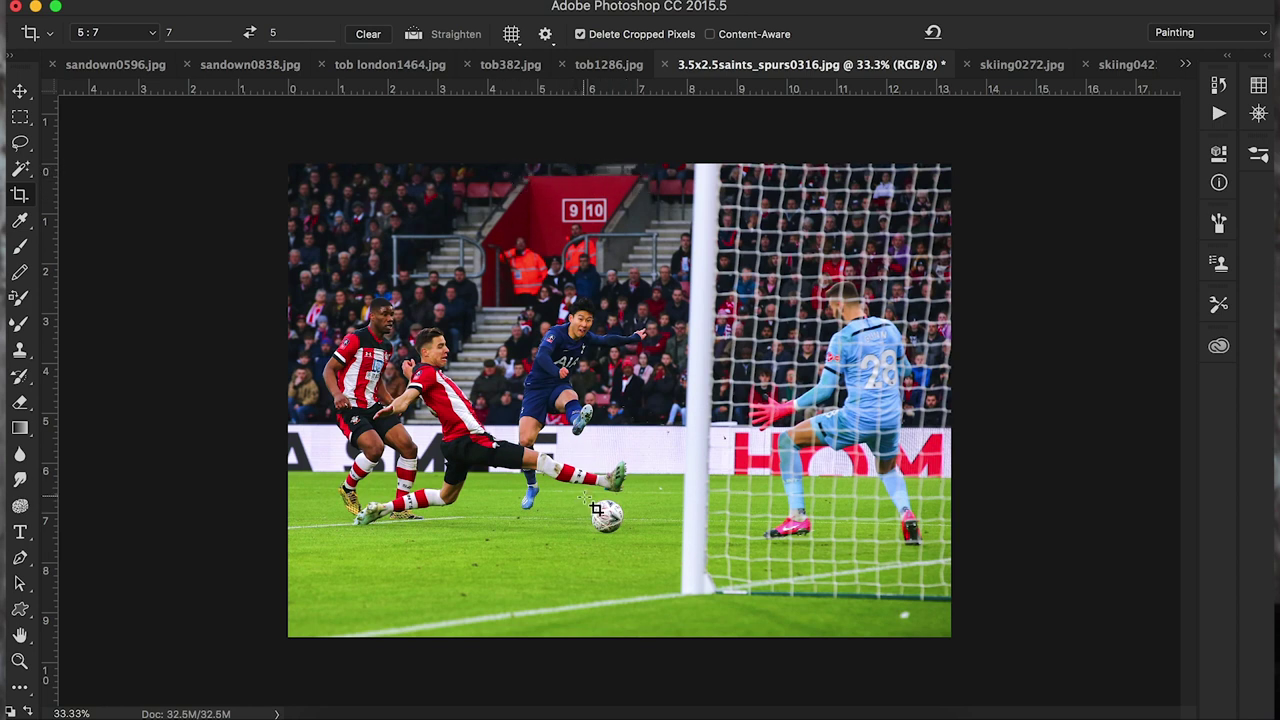
Fine-tune the straightening of the cropped football photo with a crop rotation of about 0.2°, and apply it.
{"action": "left_click", "coordinate": [683, 492]}
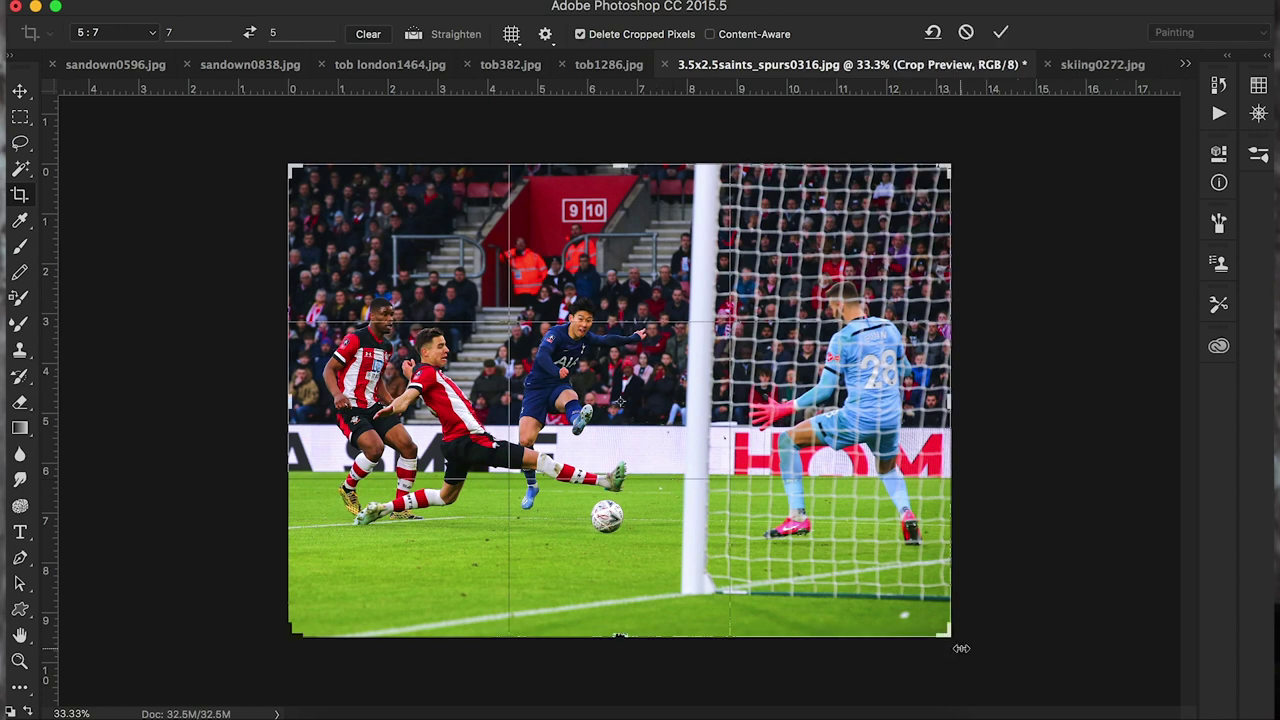
{"action": "left_click_drag", "start_coordinate": [964, 652], "coordinate": [964, 653]}
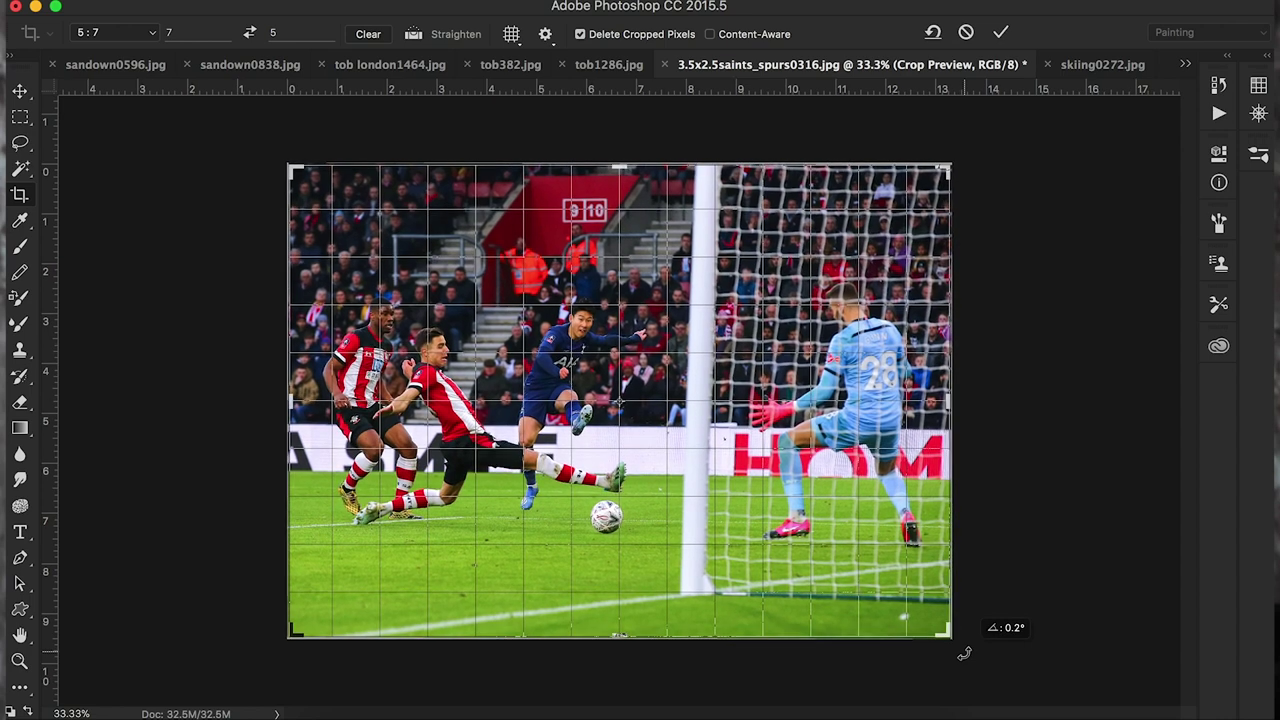
{"action": "left_click_drag", "start_coordinate": [964, 653], "coordinate": [964, 654]}
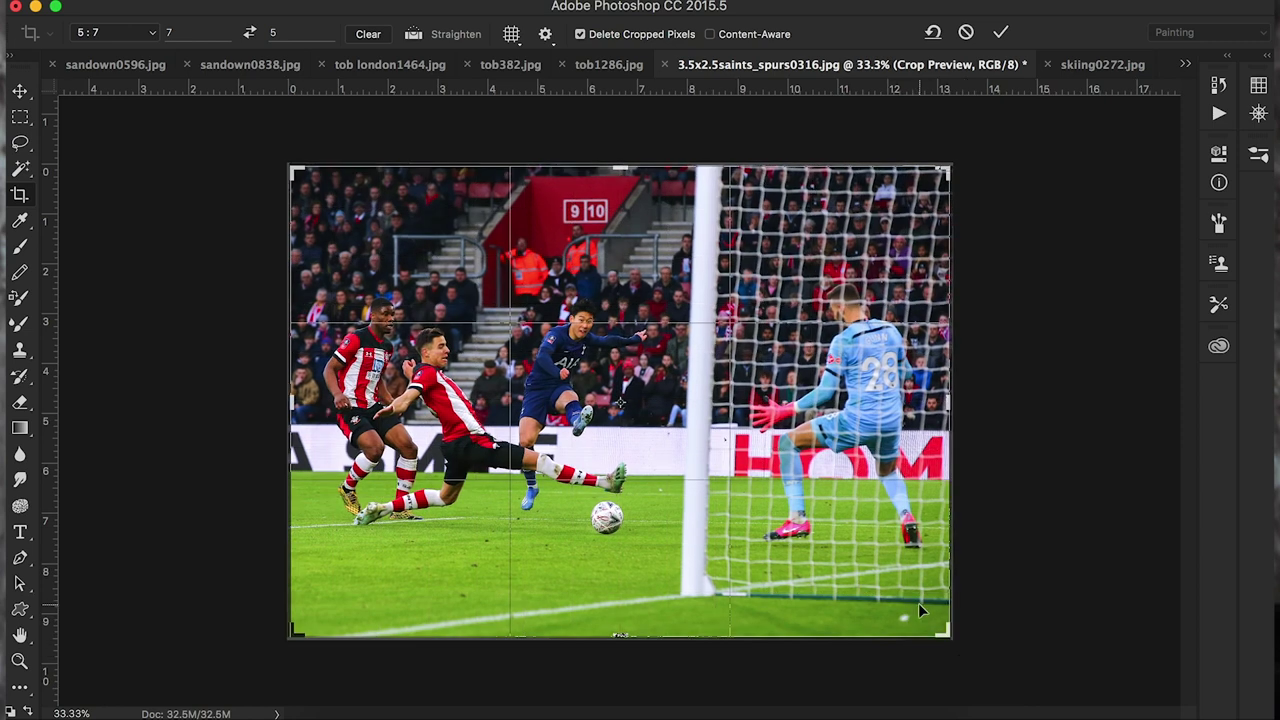
{"action": "key", "text": "Return"}
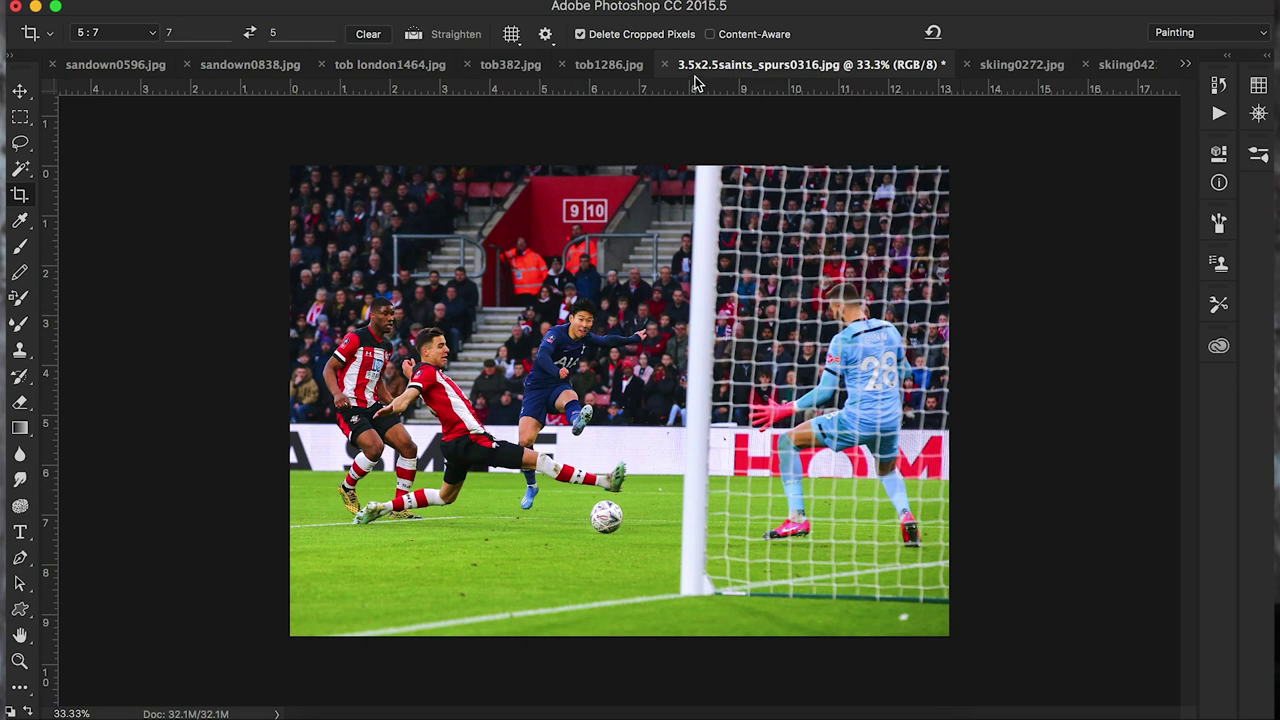
Close the football photo and bring the cyclist photo tob1286.jpg to the front.
{"action": "left_click", "coordinate": [666, 64]}
{"action": "left_click", "coordinate": [562, 258]}
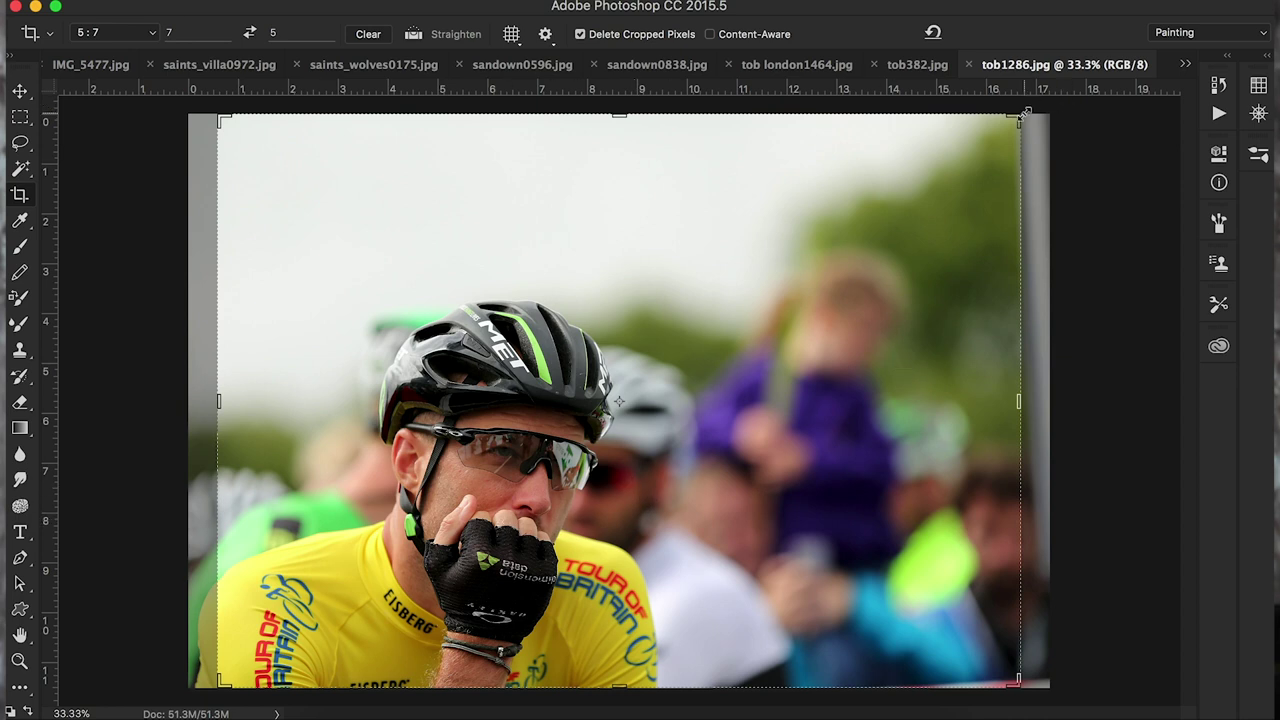
Try a small 7:5 crop over the blurred spectators beside the cyclist, and undo the crop.
{"action": "mouse_move", "coordinate": [763, 293]}
{"action": "left_mouse_down"}
{"action": "mouse_move", "coordinate": [795, 300]}
{"action": "mouse_move", "coordinate": [783, 293]}
{"action": "left_mouse_up"}
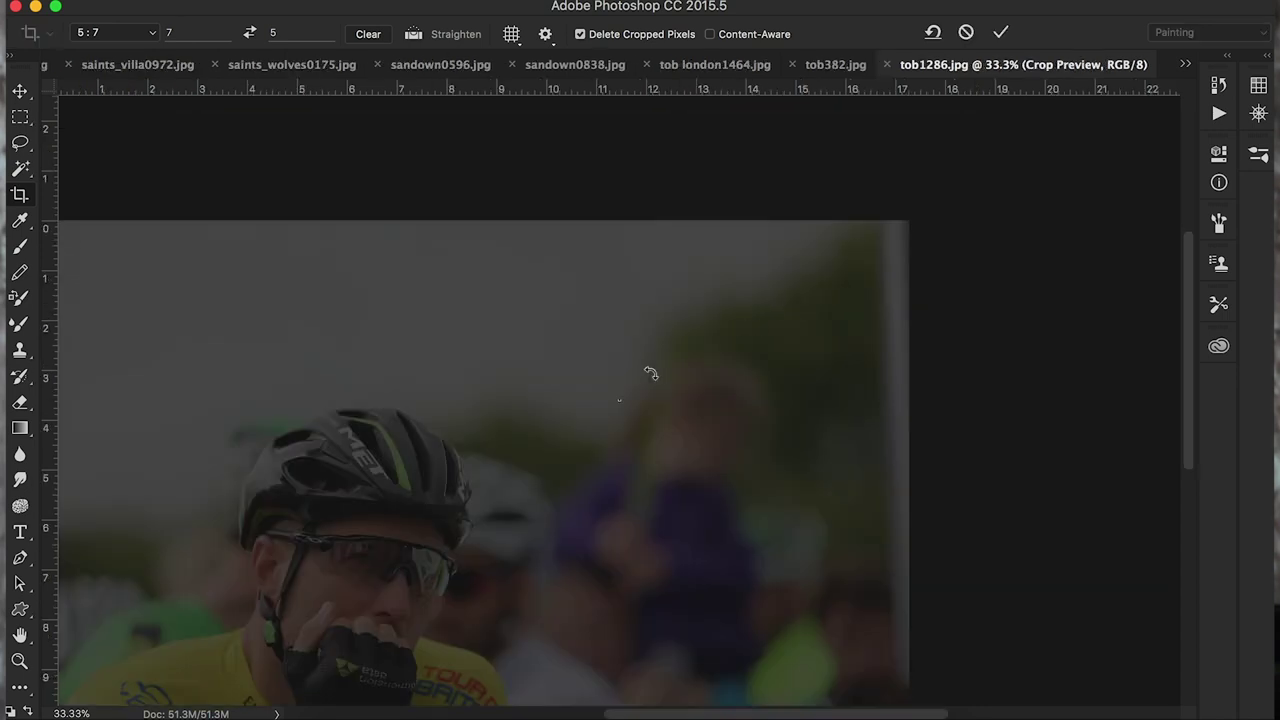
{"action": "left_click_drag", "start_coordinate": [620, 400], "coordinate": [771, 329]}
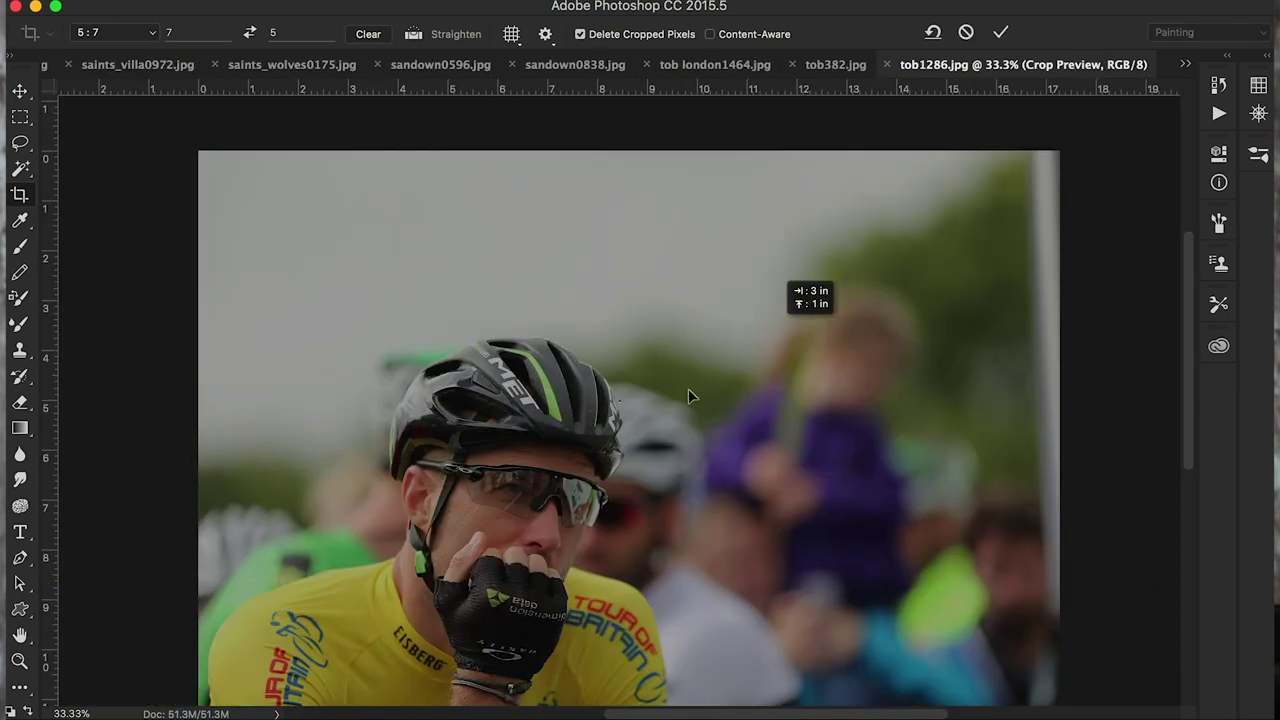
{"action": "left_click_drag", "start_coordinate": [628, 402], "coordinate": [738, 512]}
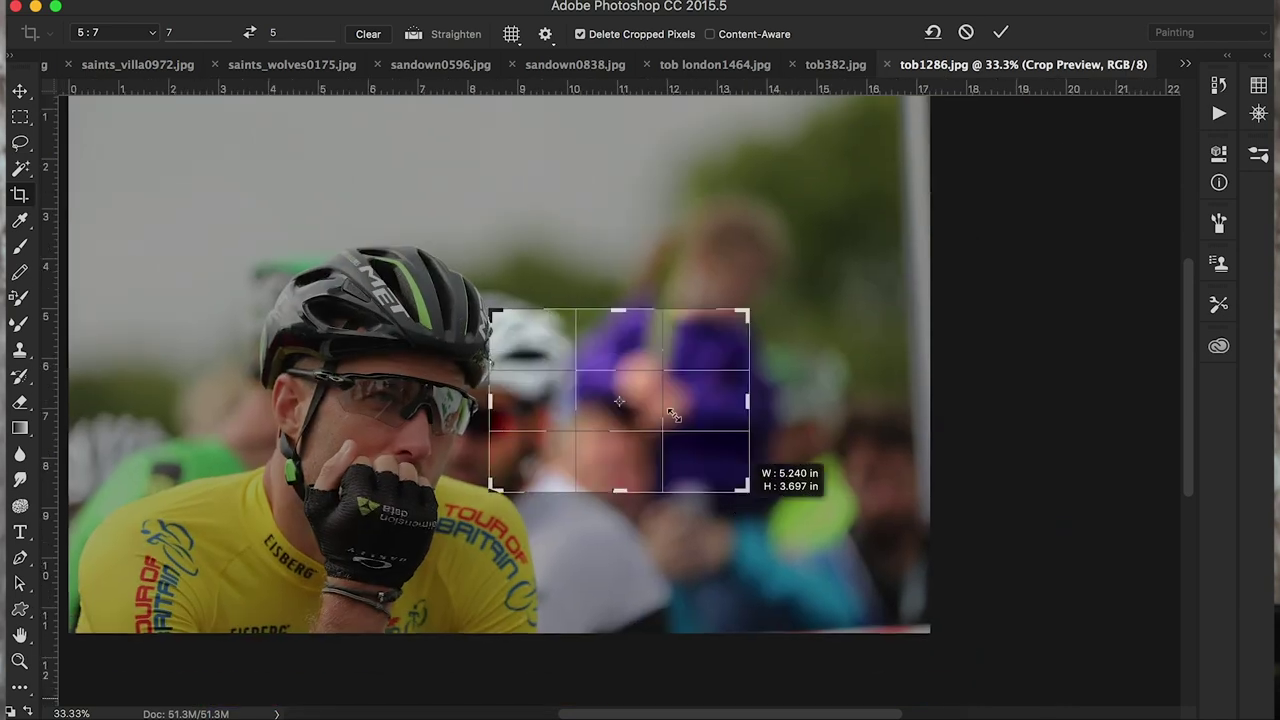
{"action": "double_click", "coordinate": [676, 412]}
{"action": "key", "text": "super+z"}
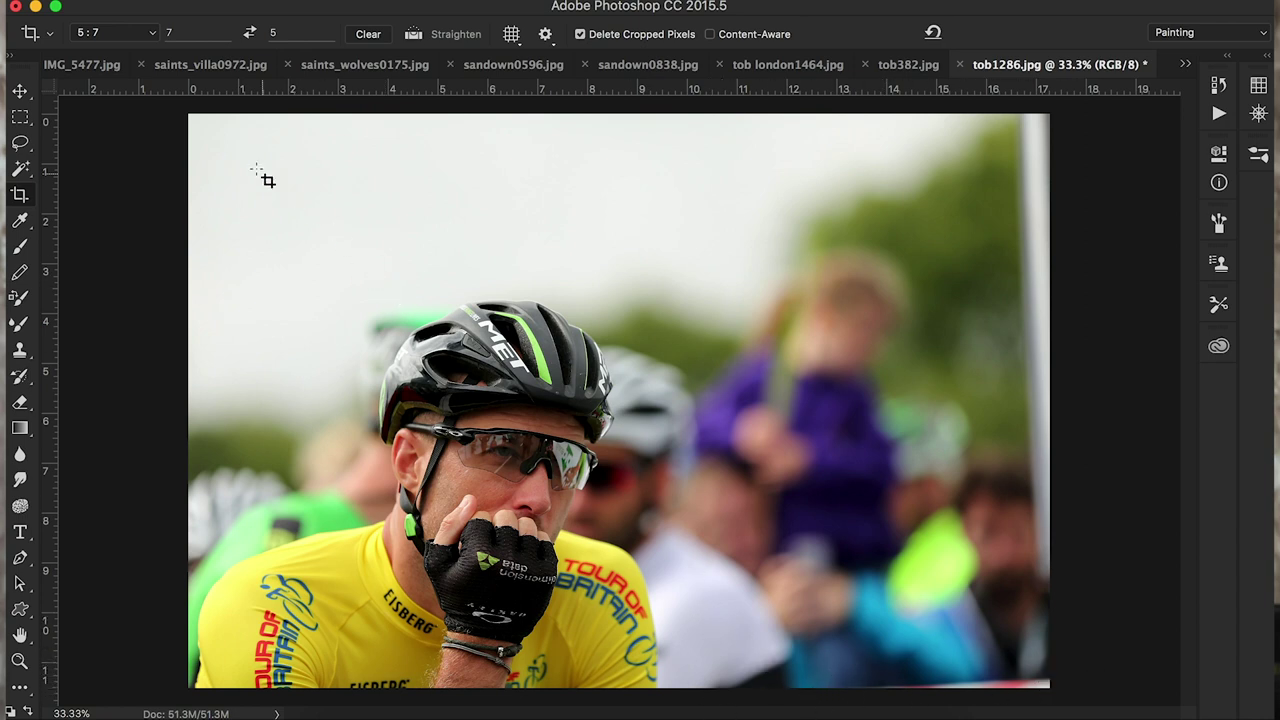
Try a close 7:5 crop of about 11.1 × 8 in around the cyclist in the yellow jersey, and undo it.
{"action": "left_click_drag", "start_coordinate": [197, 126], "coordinate": [1149, 686]}
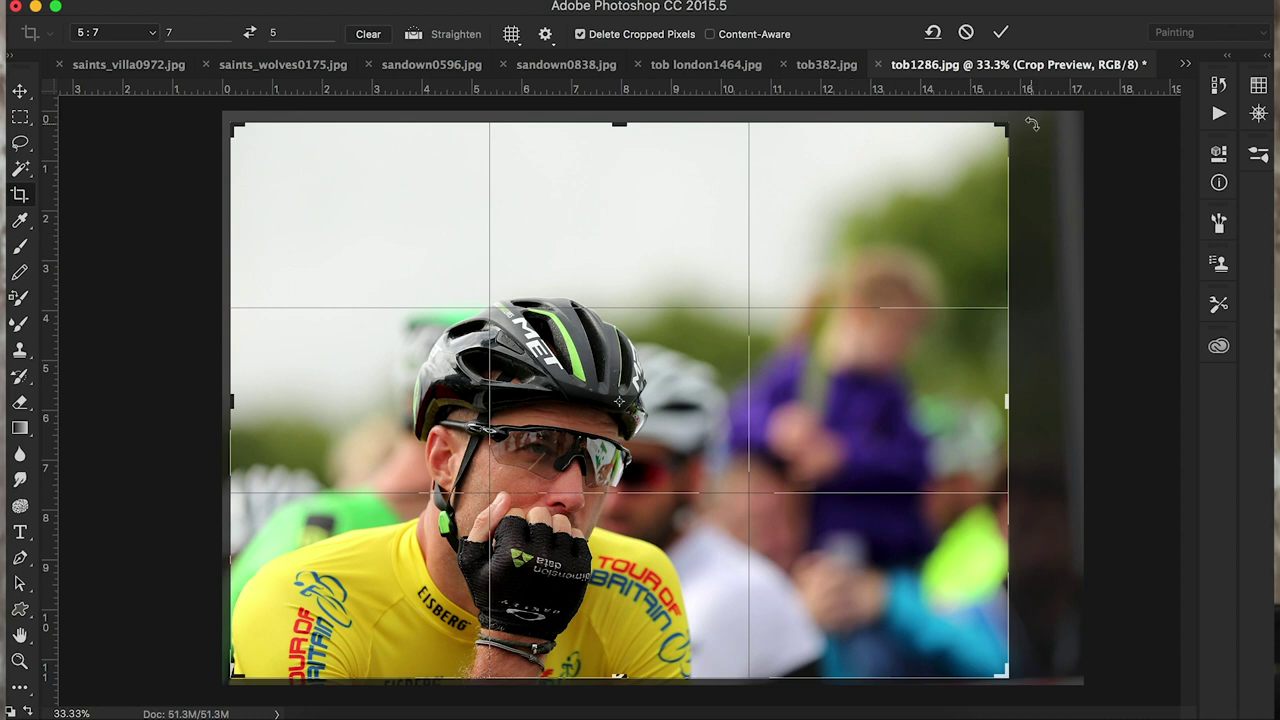
{"action": "left_click_drag", "start_coordinate": [1012, 127], "coordinate": [891, 208]}
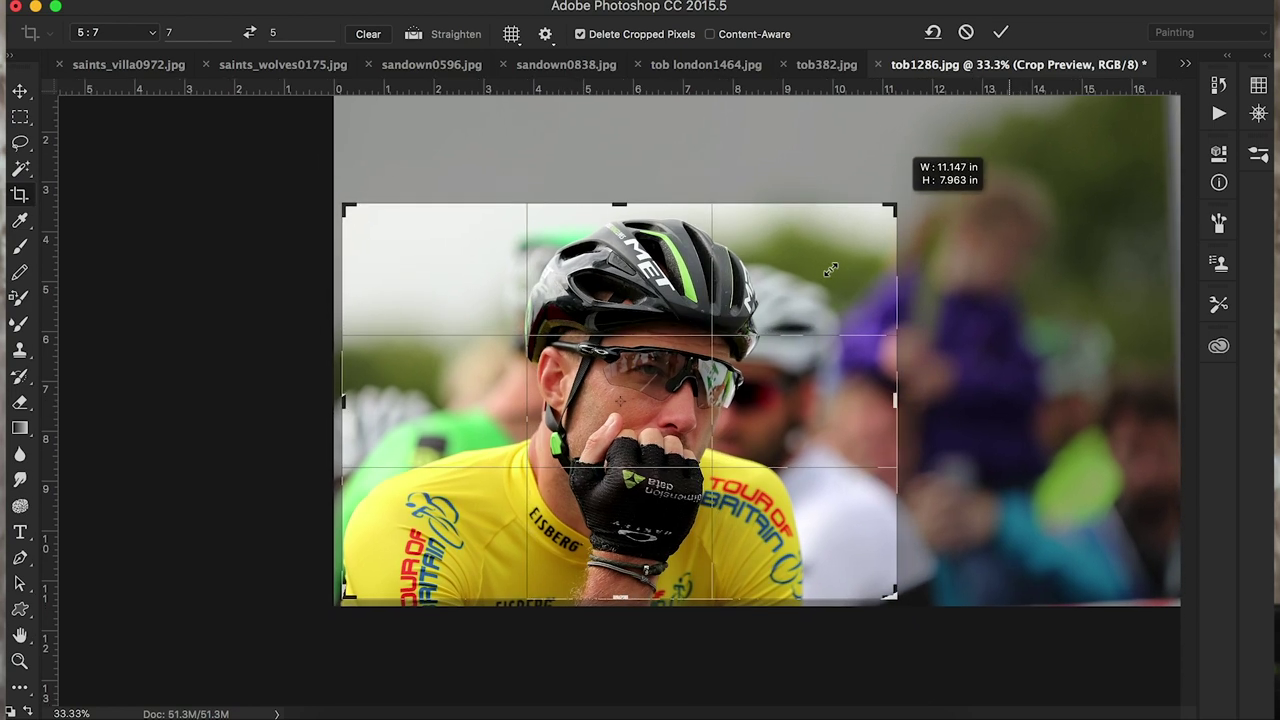
{"action": "left_click_drag", "start_coordinate": [833, 270], "coordinate": [840, 276]}
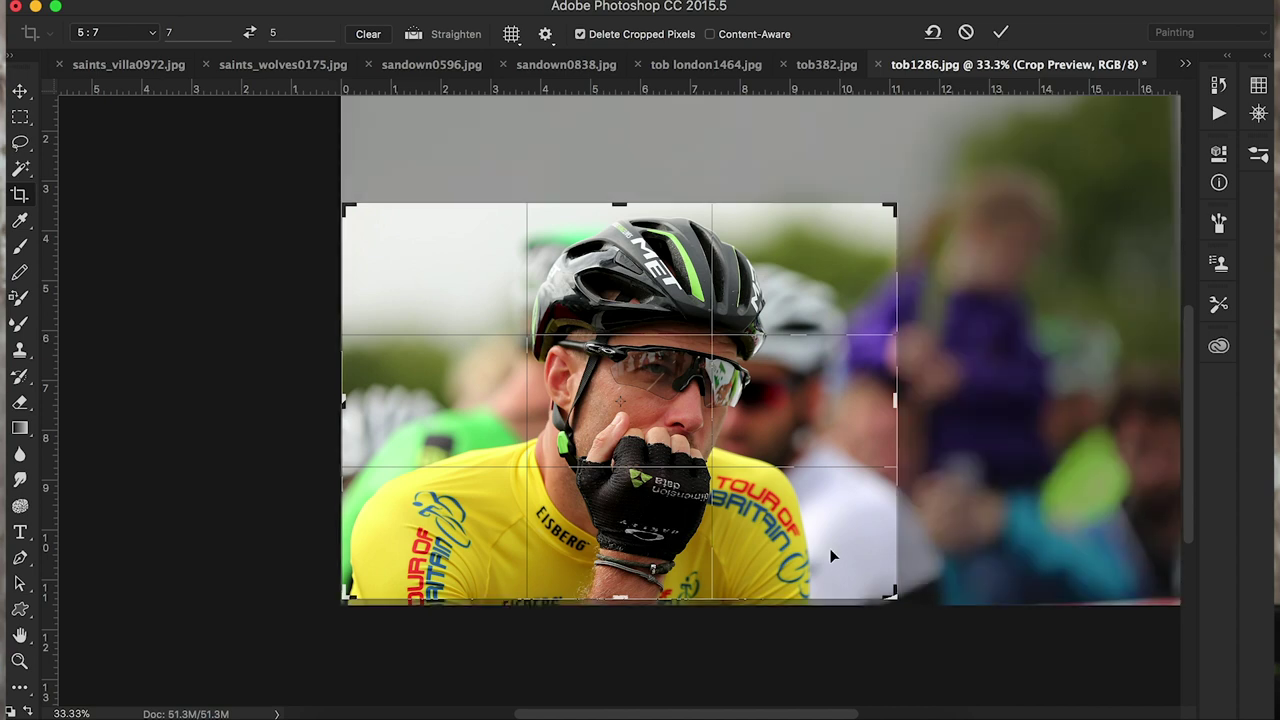
{"action": "double_click", "coordinate": [829, 548]}
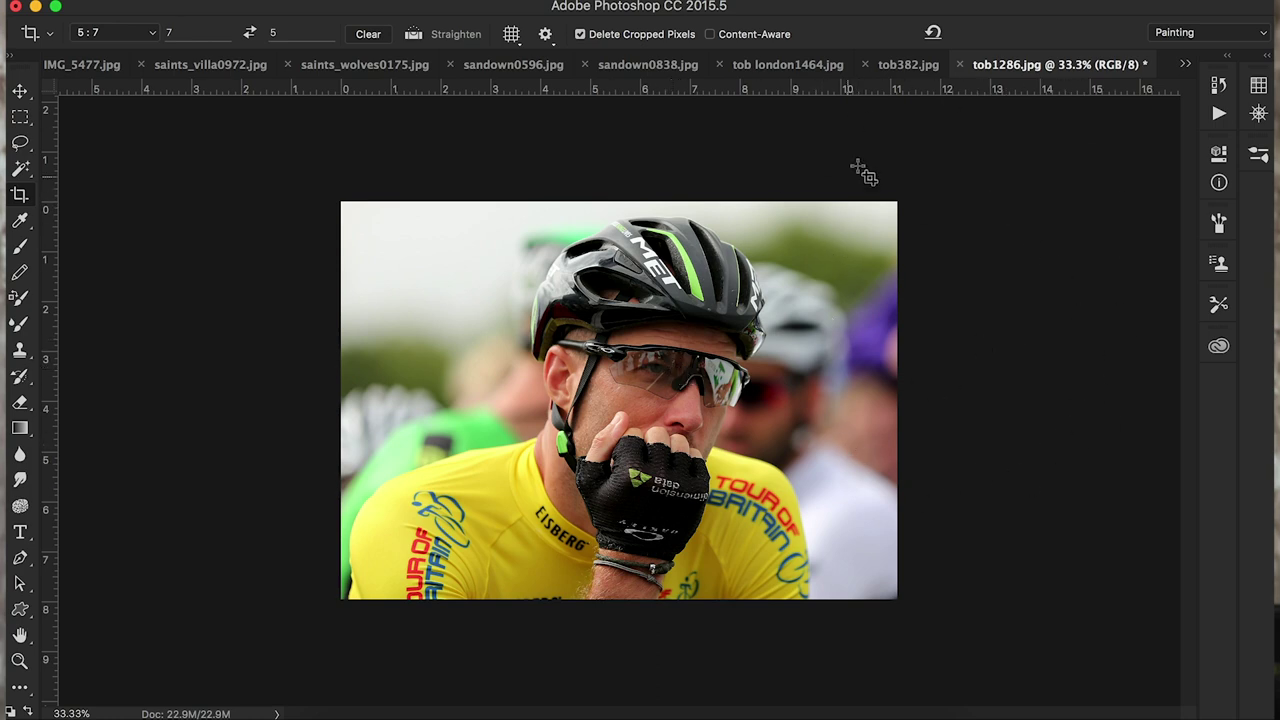
{"action": "key", "text": "super"}
{"action": "key", "text": "super+z"}
Crop the cyclist photo loosely at 7:5, keeping the child in purple but excluding the pole at the edge.
{"action": "left_click_drag", "start_coordinate": [200, 158], "coordinate": [1121, 685]}
{"action": "left_click_drag", "start_coordinate": [717, 580], "coordinate": [725, 580]}
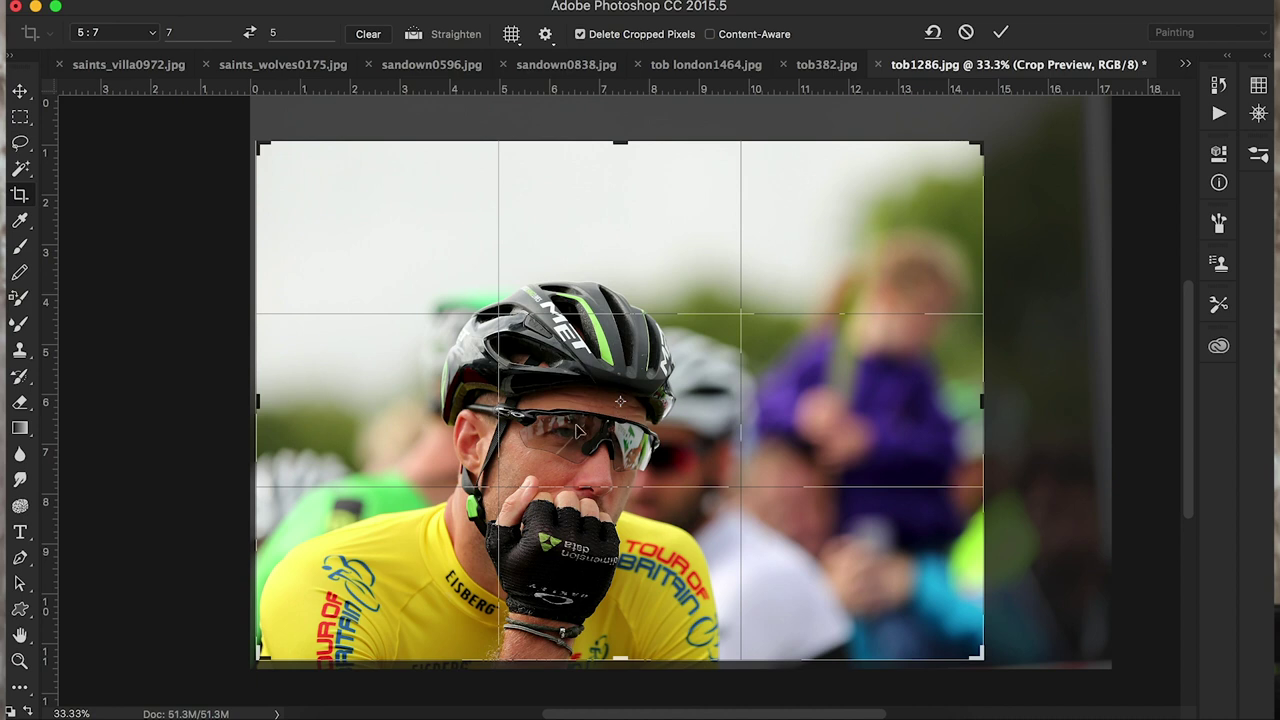
{"action": "key", "text": "Return"}
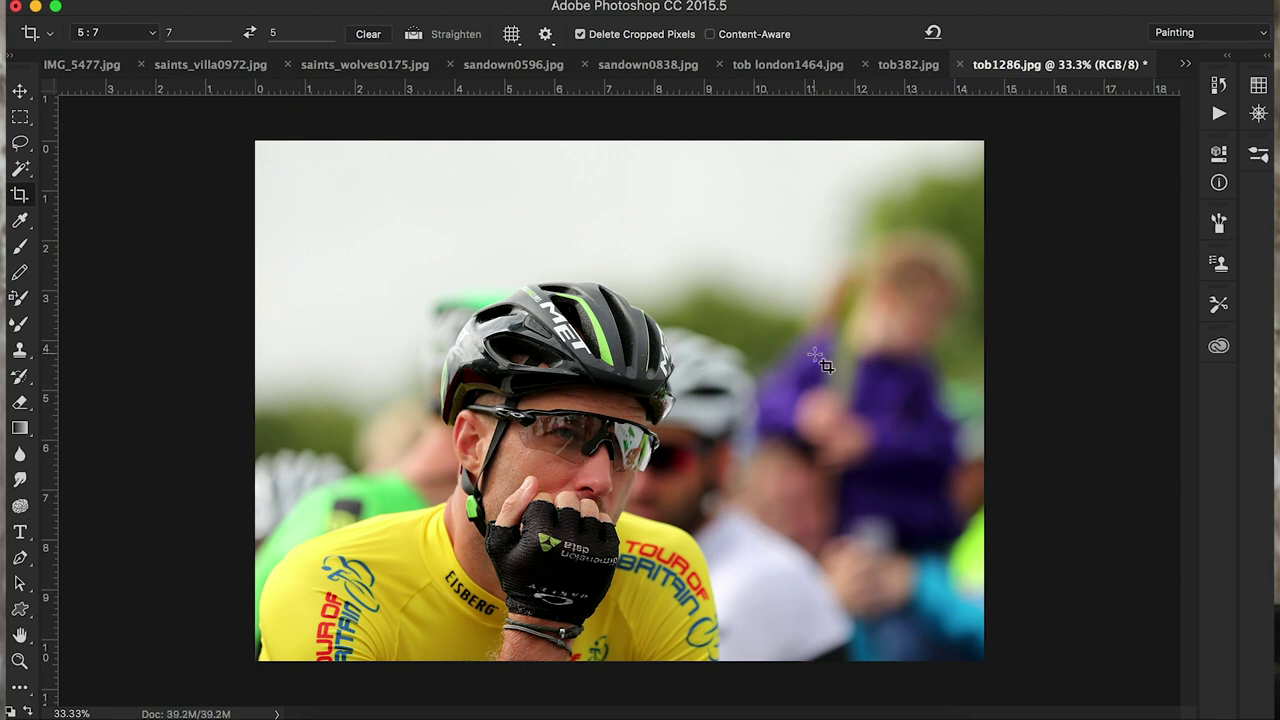
Tighten the 7:5 crop of the yellow-jersey cyclist to about 13.8 × 9.8 in by trimming the sky and the edge behind him.
{"action": "left_click", "coordinate": [485, 440]}
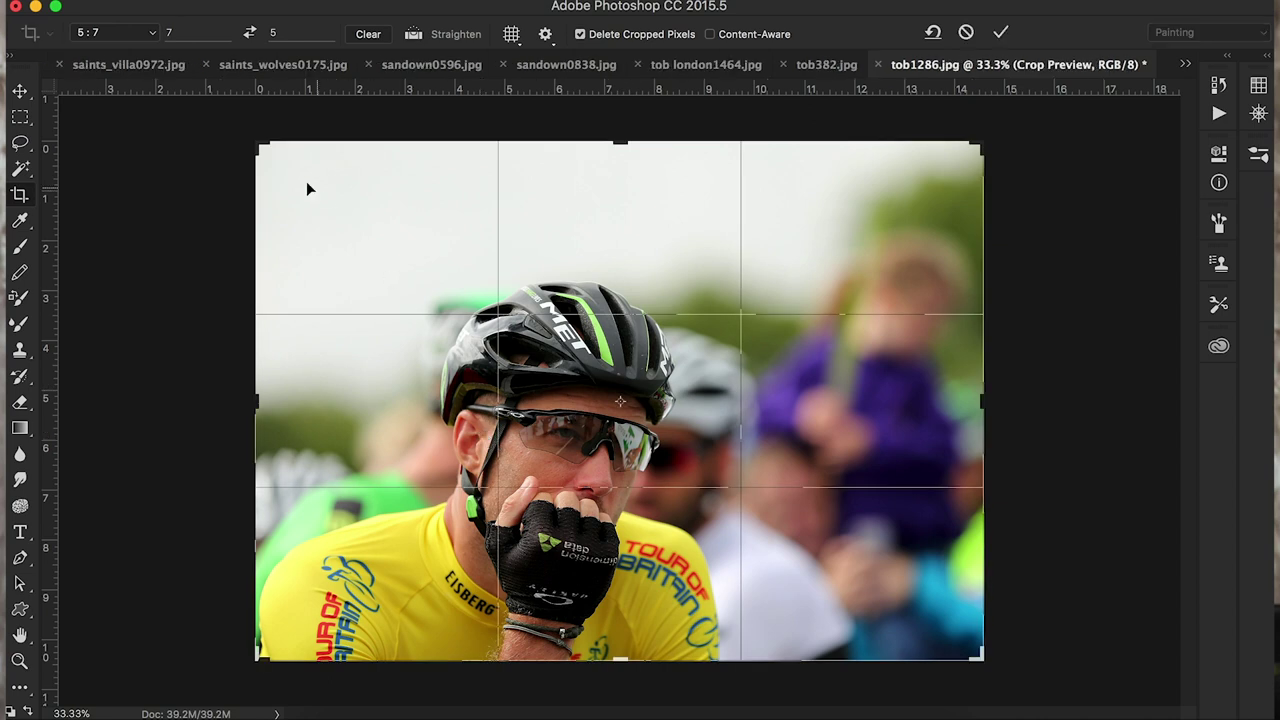
{"action": "left_click_drag", "start_coordinate": [257, 144], "coordinate": [280, 163]}
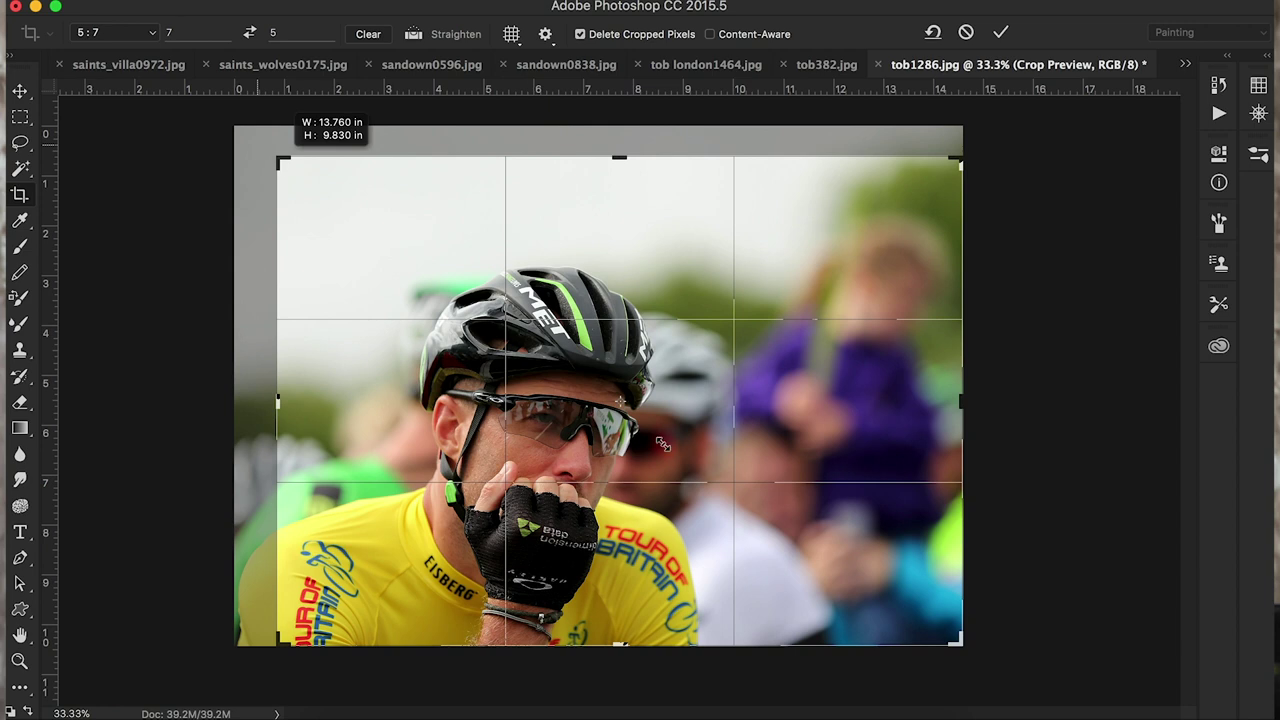
{"action": "left_click_drag", "start_coordinate": [690, 466], "coordinate": [700, 466]}
{"action": "key", "text": "Return"}
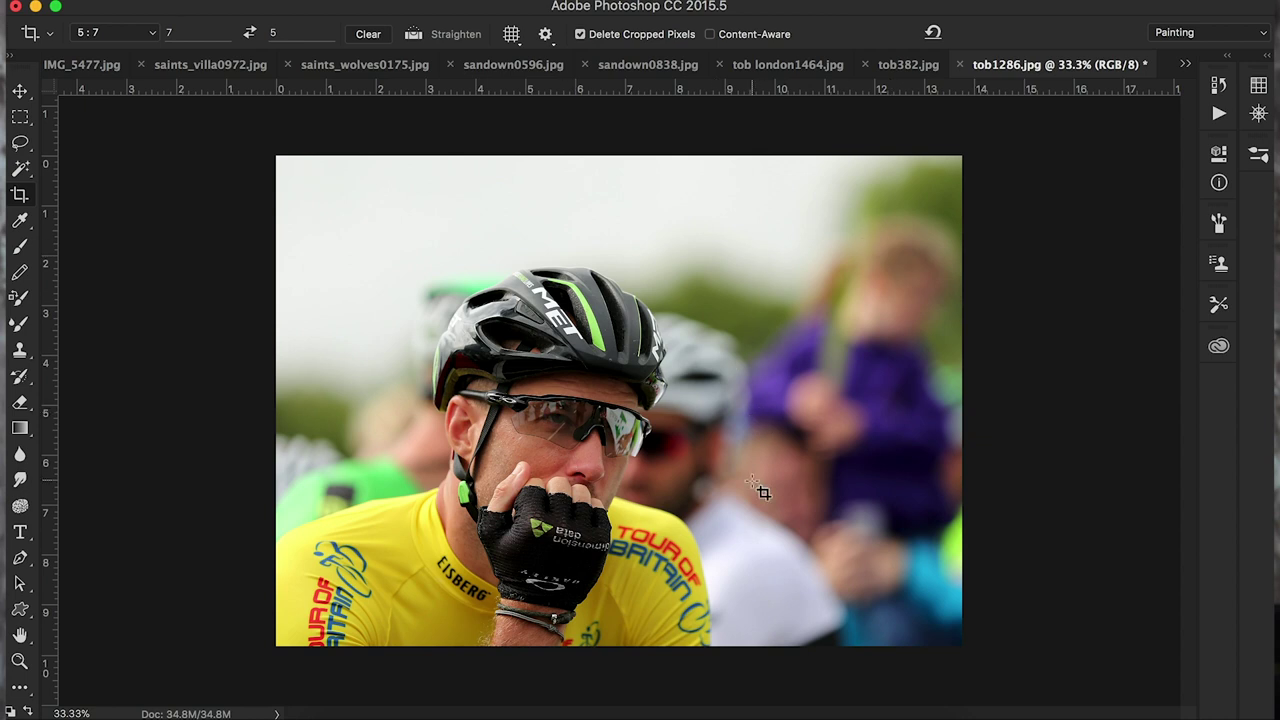
Close the yellow-jersey cyclist photo and bring tob382.jpg to the front.
{"action": "left_click", "coordinate": [960, 64]}
{"action": "left_click", "coordinate": [588, 259]}
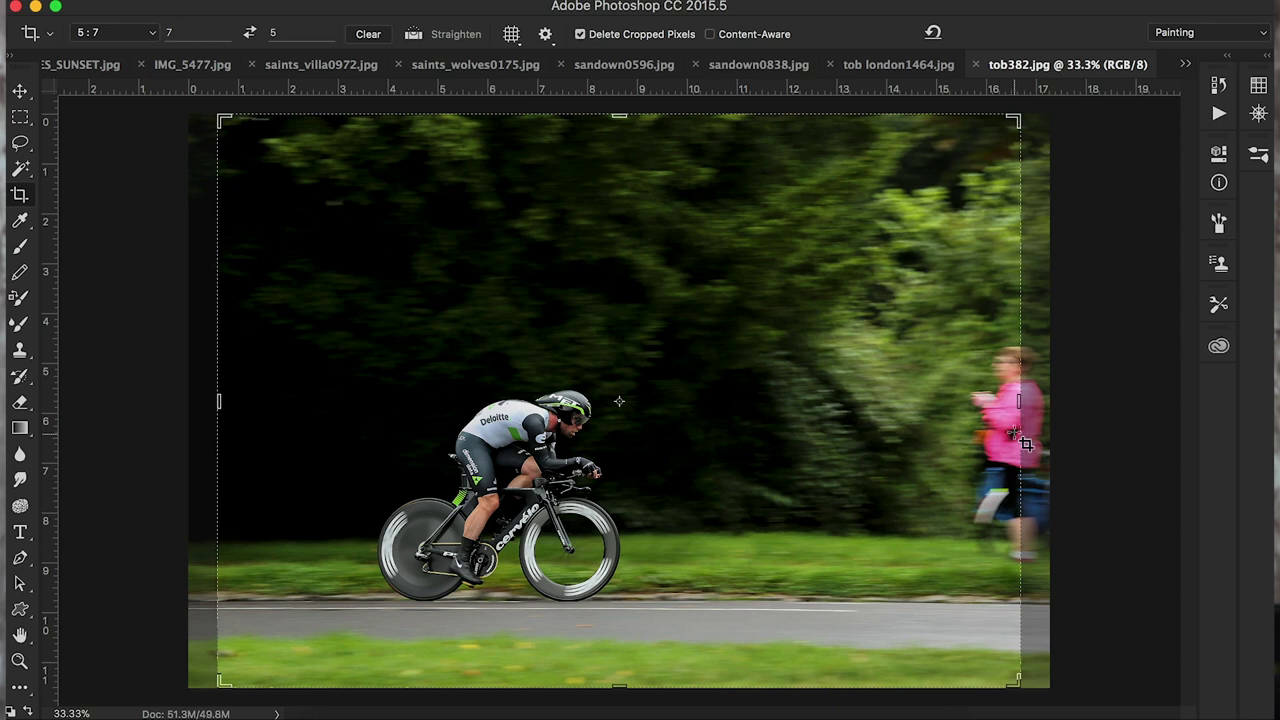
Try a 7:5 crop of about 13.5 × 9.7 in around the time-trial cyclist, excluding the spectator in pink, and undo it.
{"action": "left_click_drag", "start_coordinate": [1015, 121], "coordinate": [993, 150]}
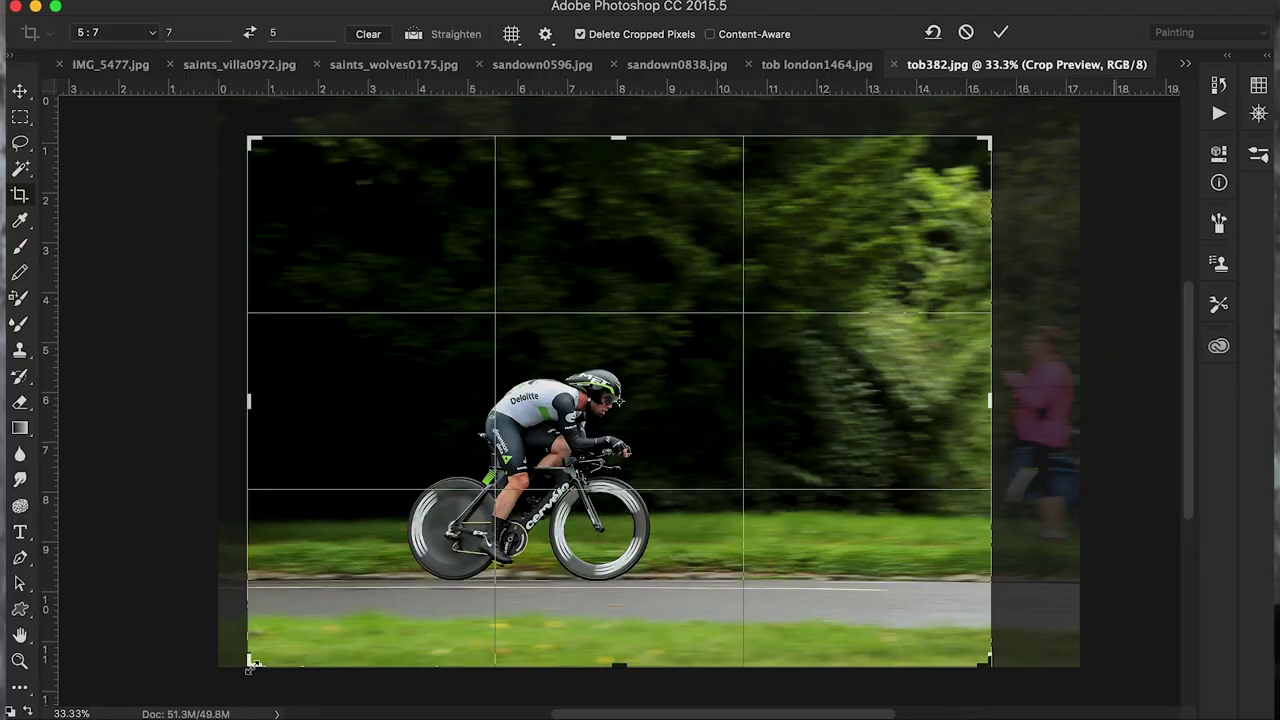
{"action": "left_click_drag", "start_coordinate": [252, 666], "coordinate": [297, 656]}
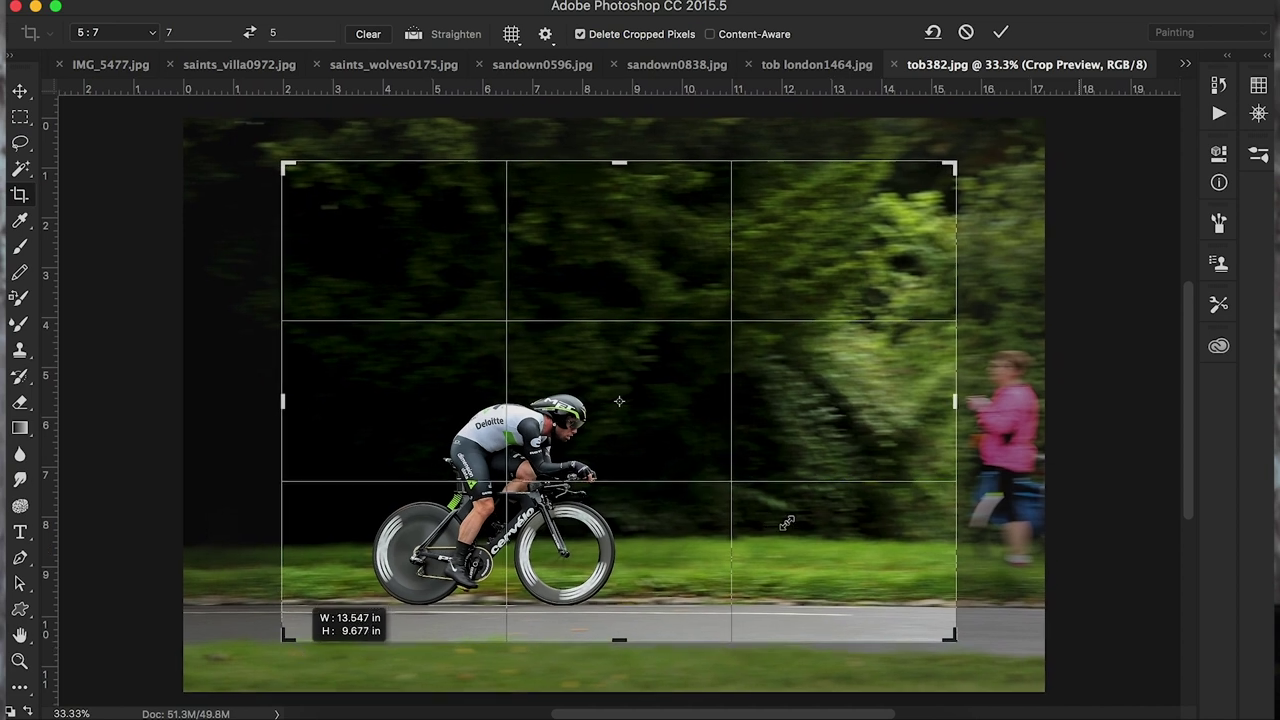
{"action": "left_click_drag", "start_coordinate": [787, 523], "coordinate": [786, 503]}
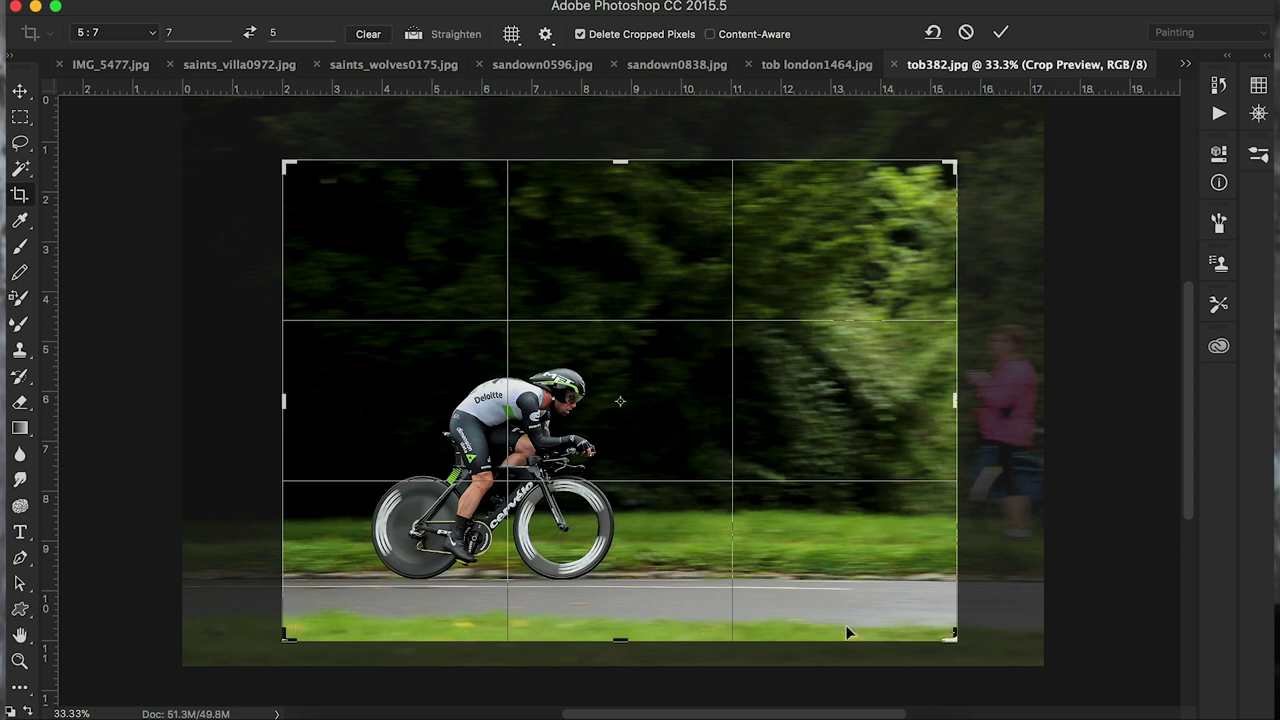
{"action": "left_click_drag", "start_coordinate": [723, 559], "coordinate": [733, 555]}
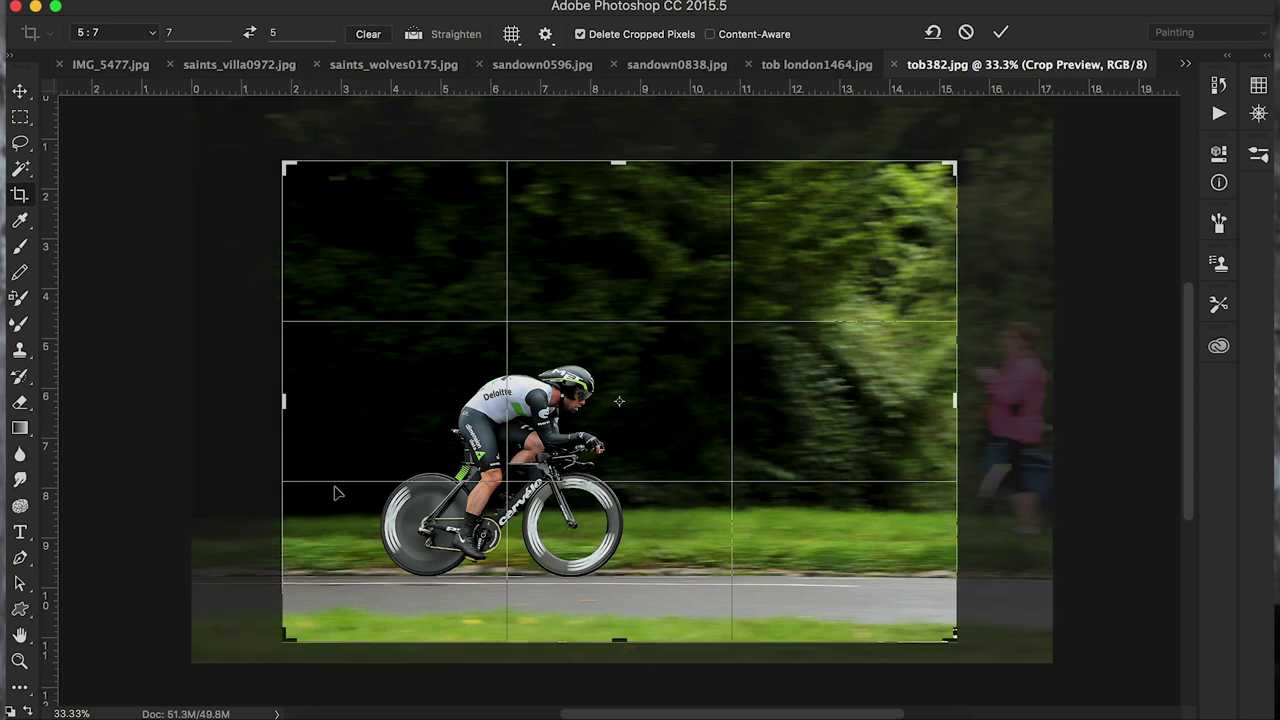
{"action": "key", "text": "Return"}
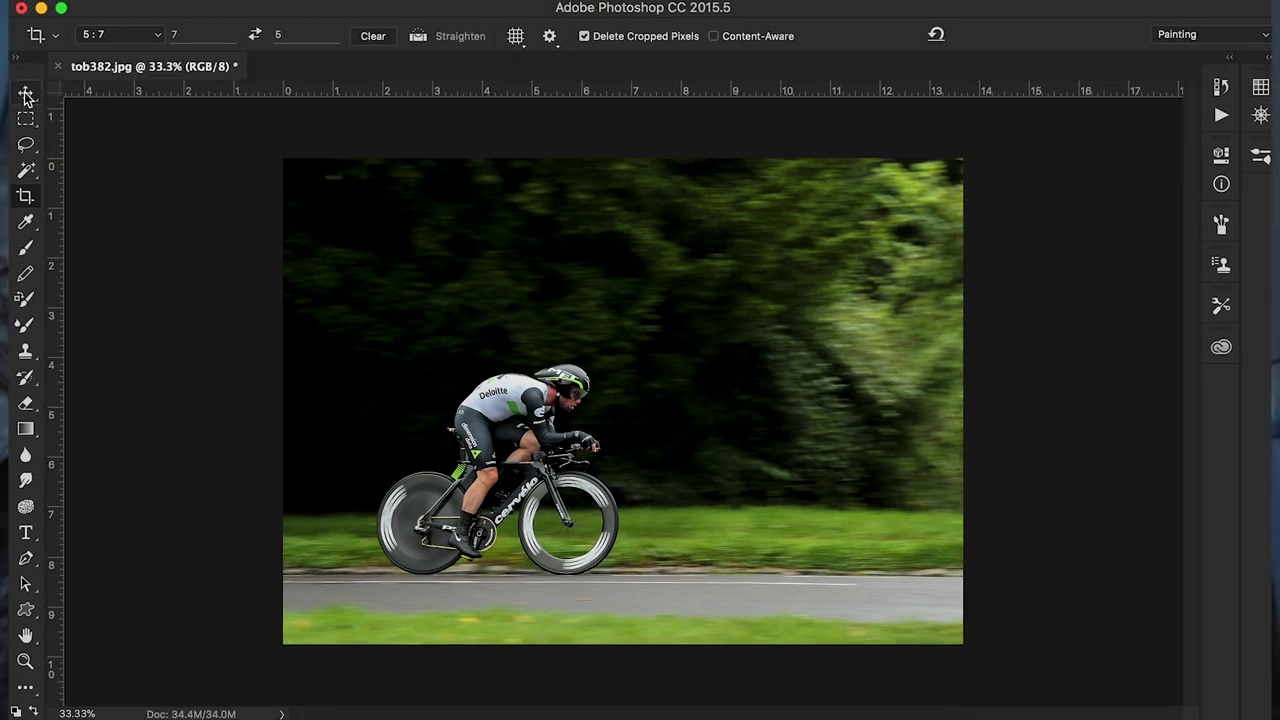
{"action": "left_click", "coordinate": [26, 94]}
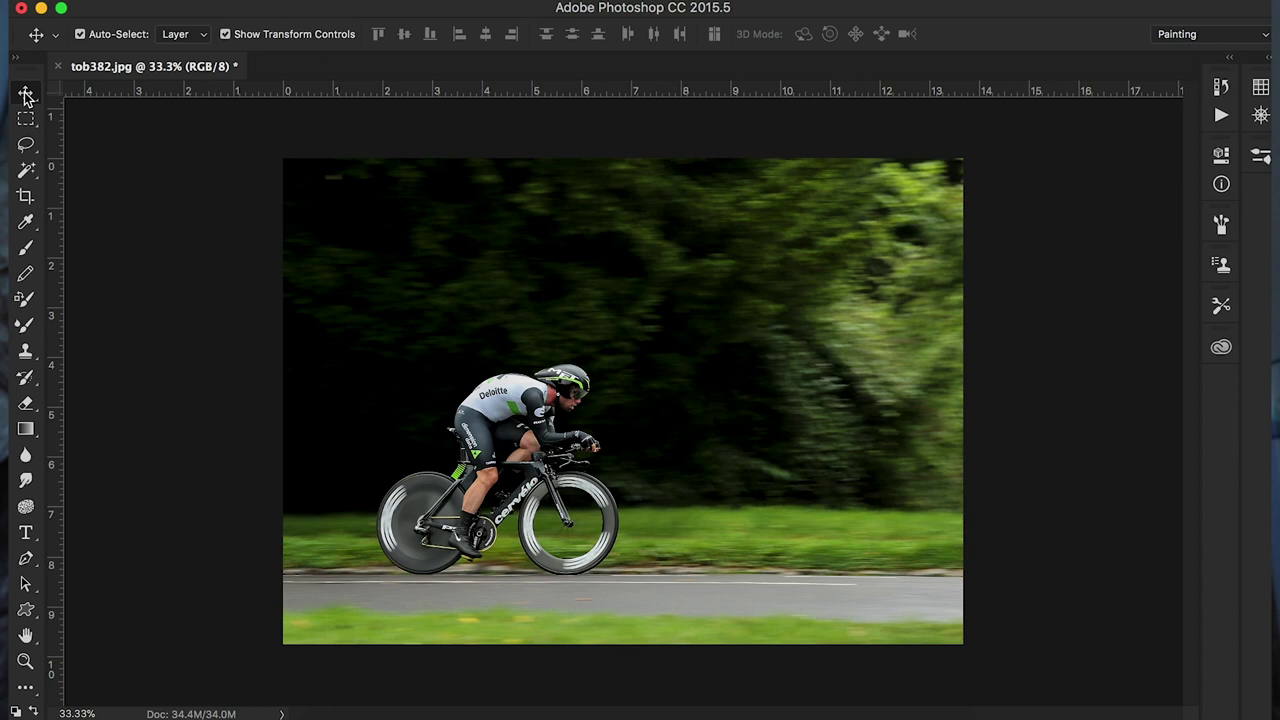
{"action": "key", "text": "super+z"}
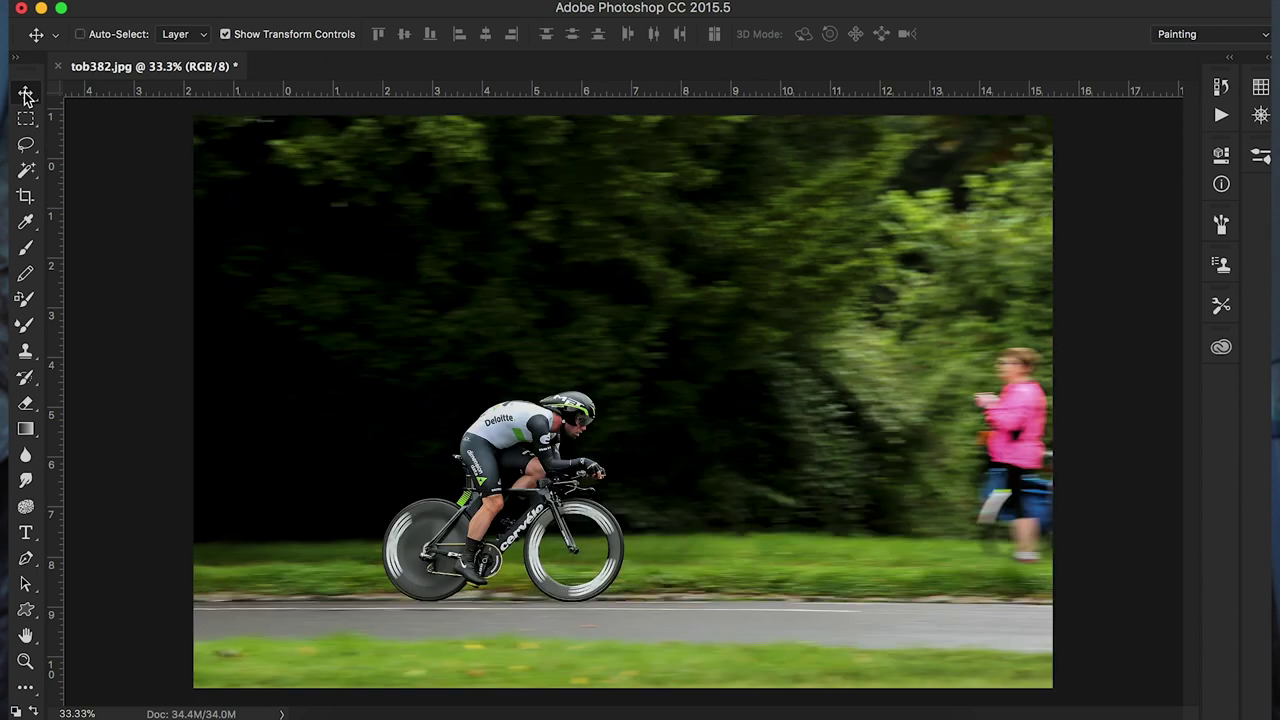
Set the crop ratio to 7:3 and crop the photo to a panorama with the cyclist off-centre, excluding the spectator and the near grass.
{"action": "left_click", "coordinate": [26, 196]}
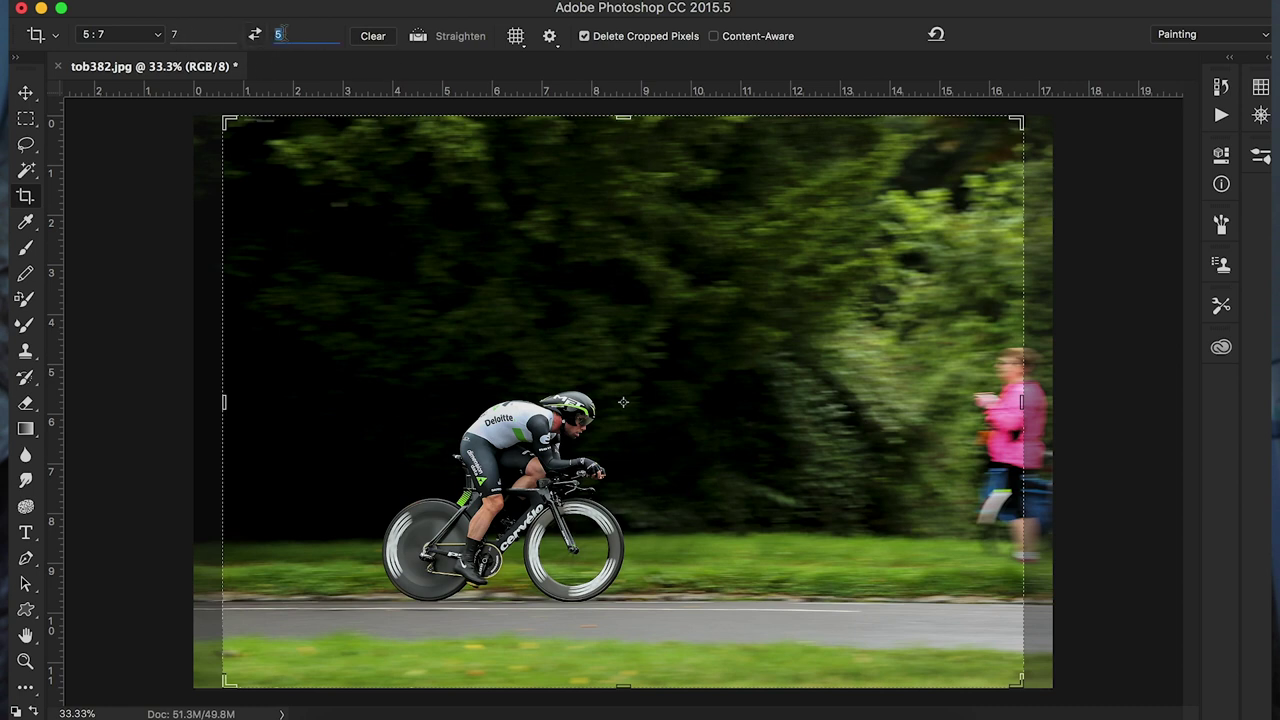
{"action": "type", "text": "3"}
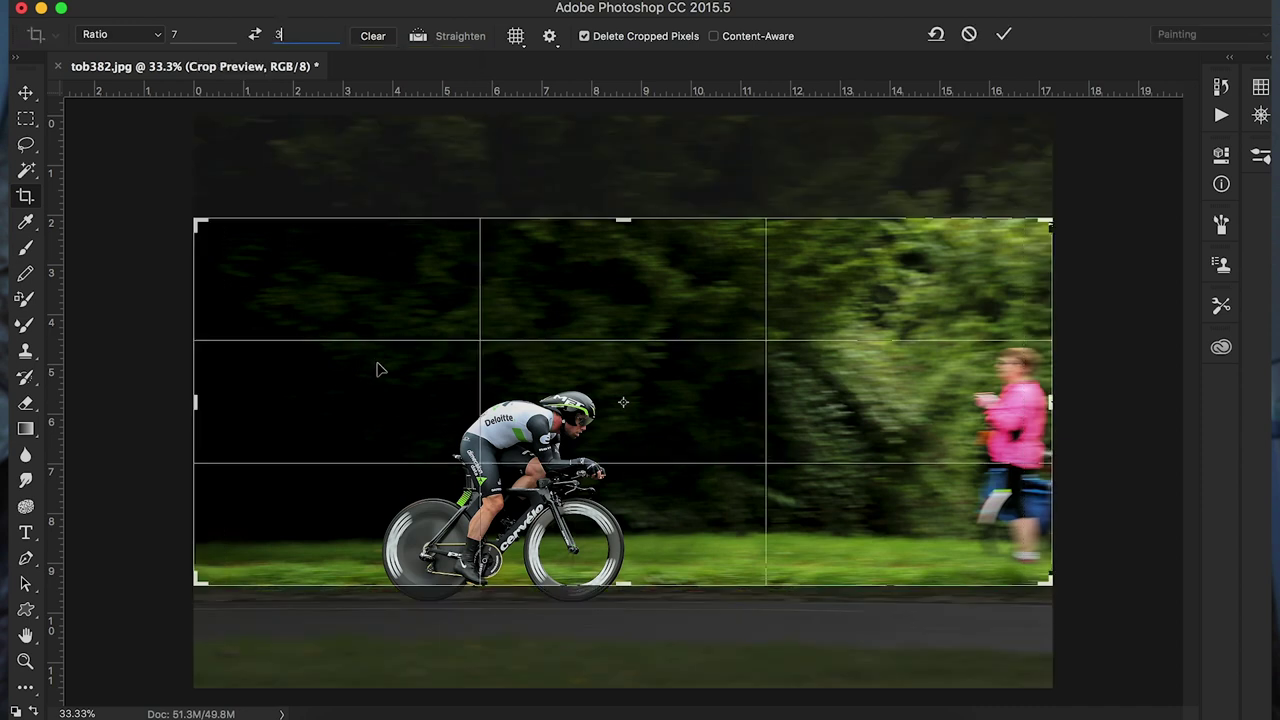
{"action": "left_click_drag", "start_coordinate": [1049, 224], "coordinate": [1012, 255]}
{"action": "left_click_drag", "start_coordinate": [240, 240], "coordinate": [285, 260]}
{"action": "left_click_drag", "start_coordinate": [737, 452], "coordinate": [734, 408]}
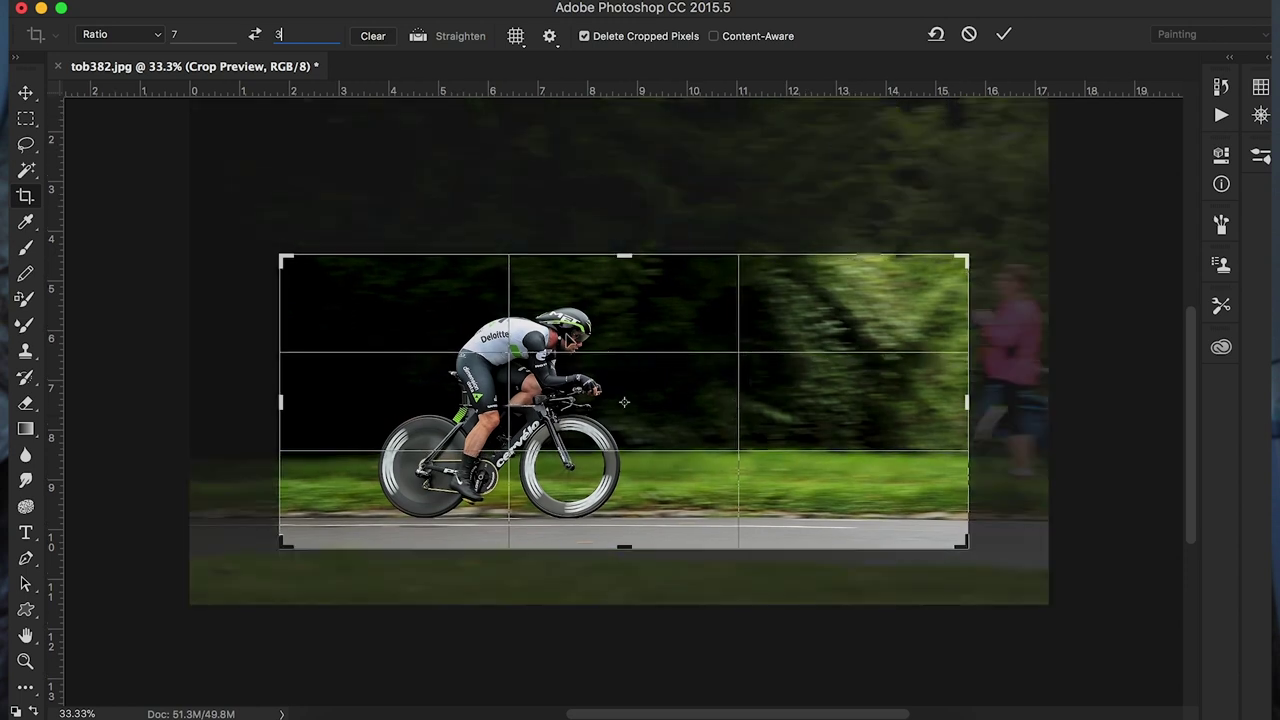
{"action": "left_click_drag", "start_coordinate": [963, 261], "coordinate": [966, 261]}
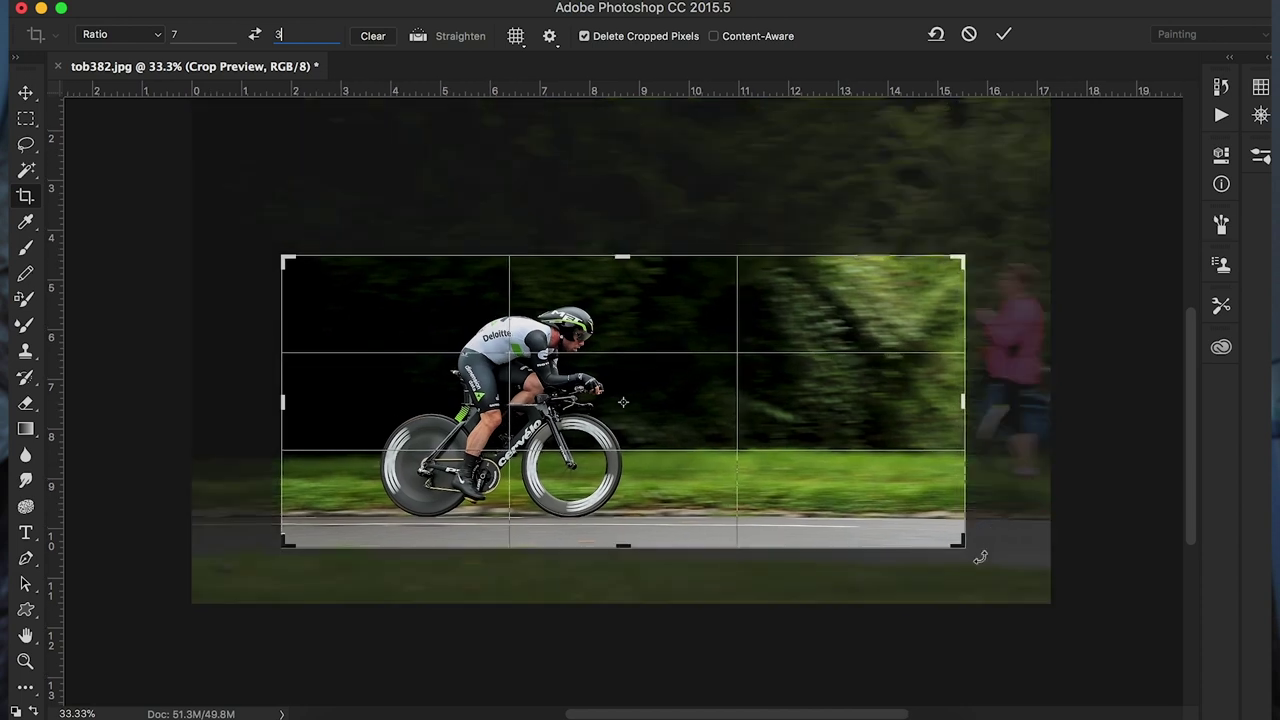
{"action": "left_click_drag", "start_coordinate": [980, 557], "coordinate": [983, 554]}
{"action": "key", "text": "Return"}
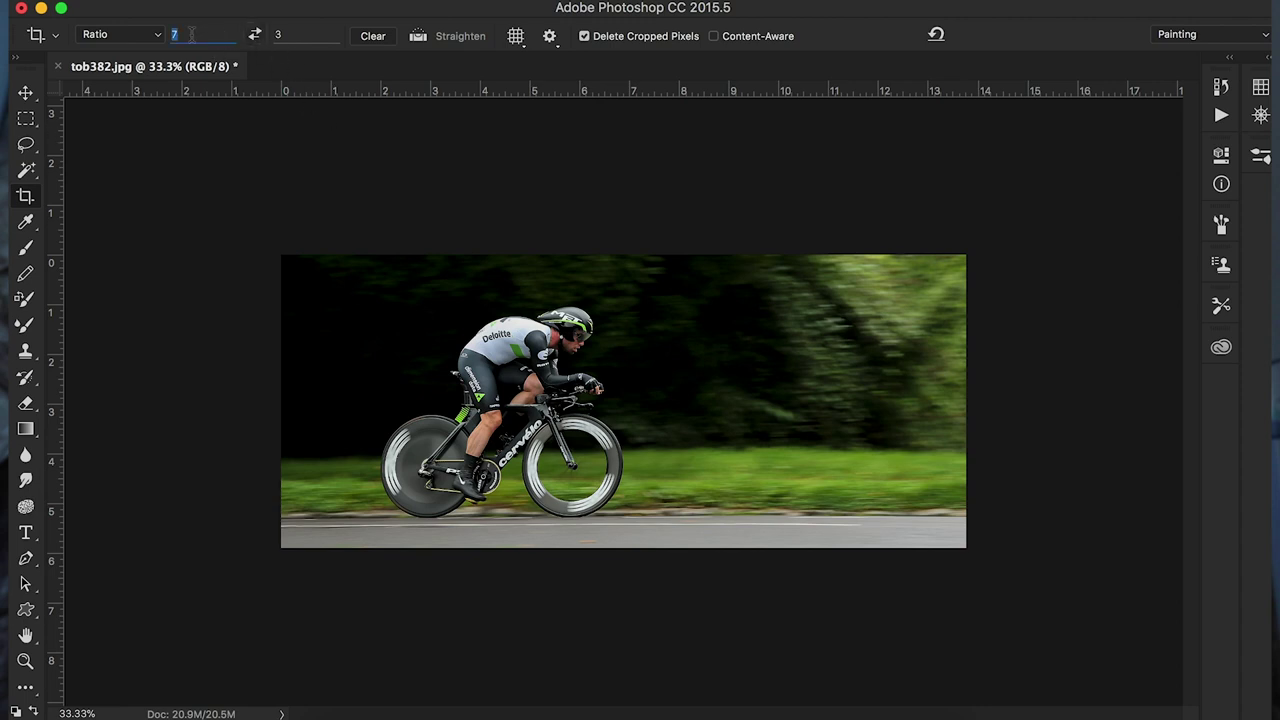
Try a 7:7 square crop closely around the cyclist, tighten it a little more, and undo both square crops.
{"action": "double_click", "coordinate": [279, 35]}
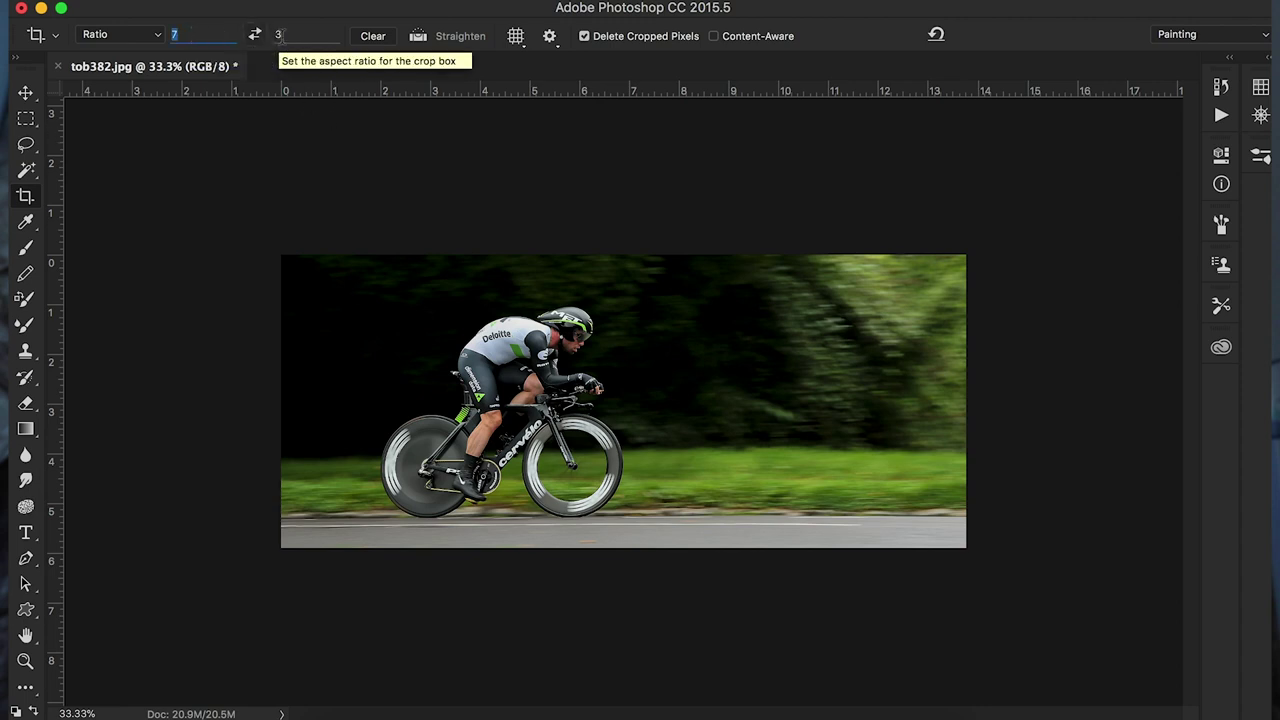
{"action": "type", "text": "7"}
{"action": "left_click_drag", "start_coordinate": [560, 277], "coordinate": [689, 346]}
{"action": "key", "text": "Return"}
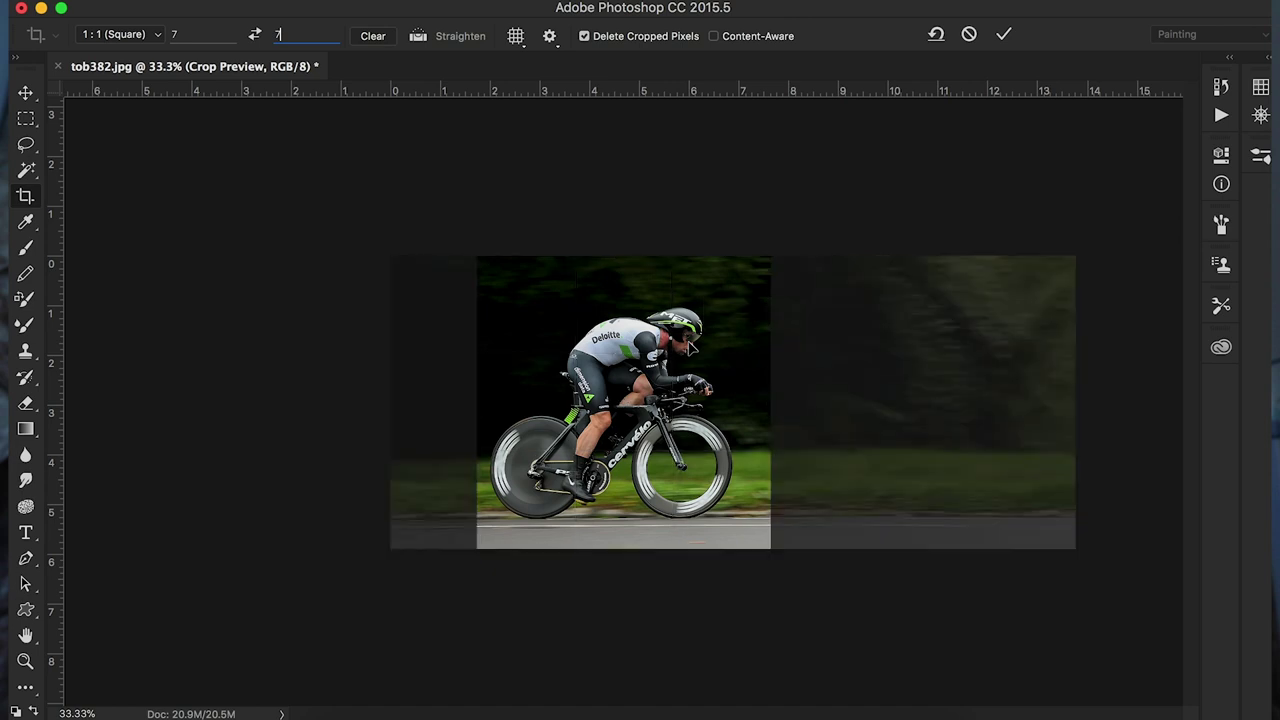
{"action": "left_click_drag", "start_coordinate": [764, 258], "coordinate": [756, 268]}
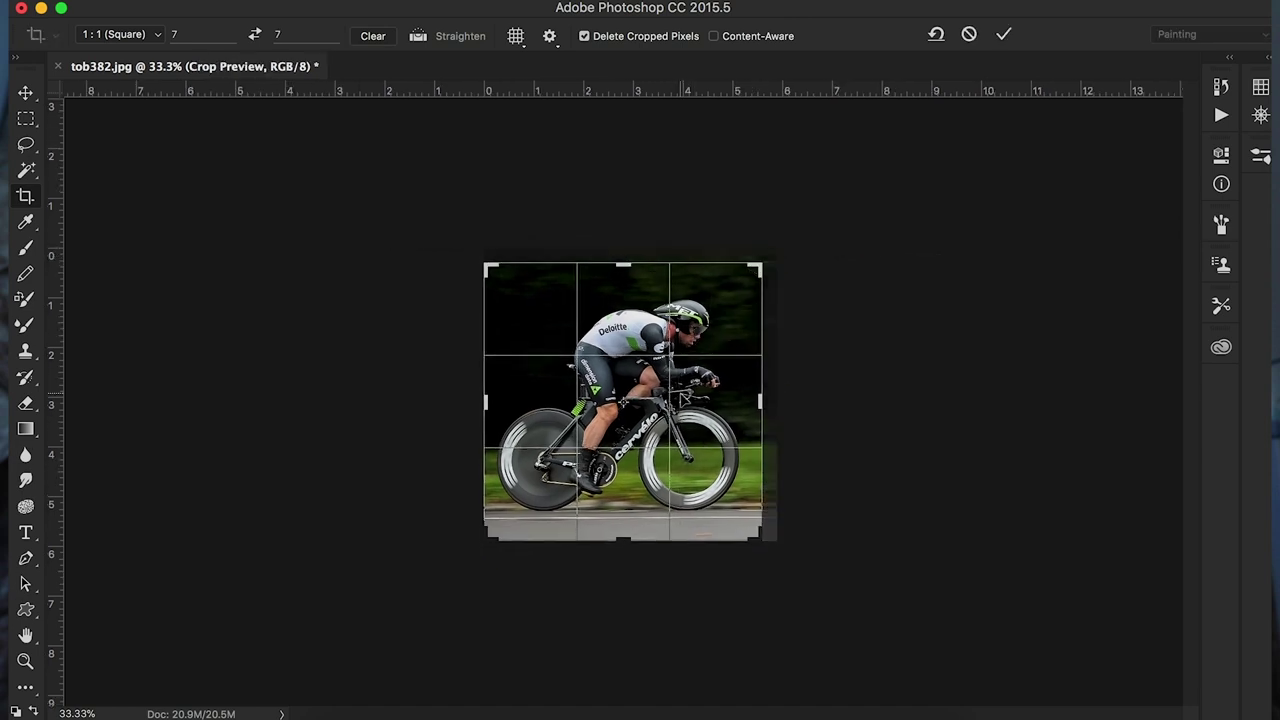
{"action": "key", "text": "Return"}
{"action": "key", "text": "super+equal"}
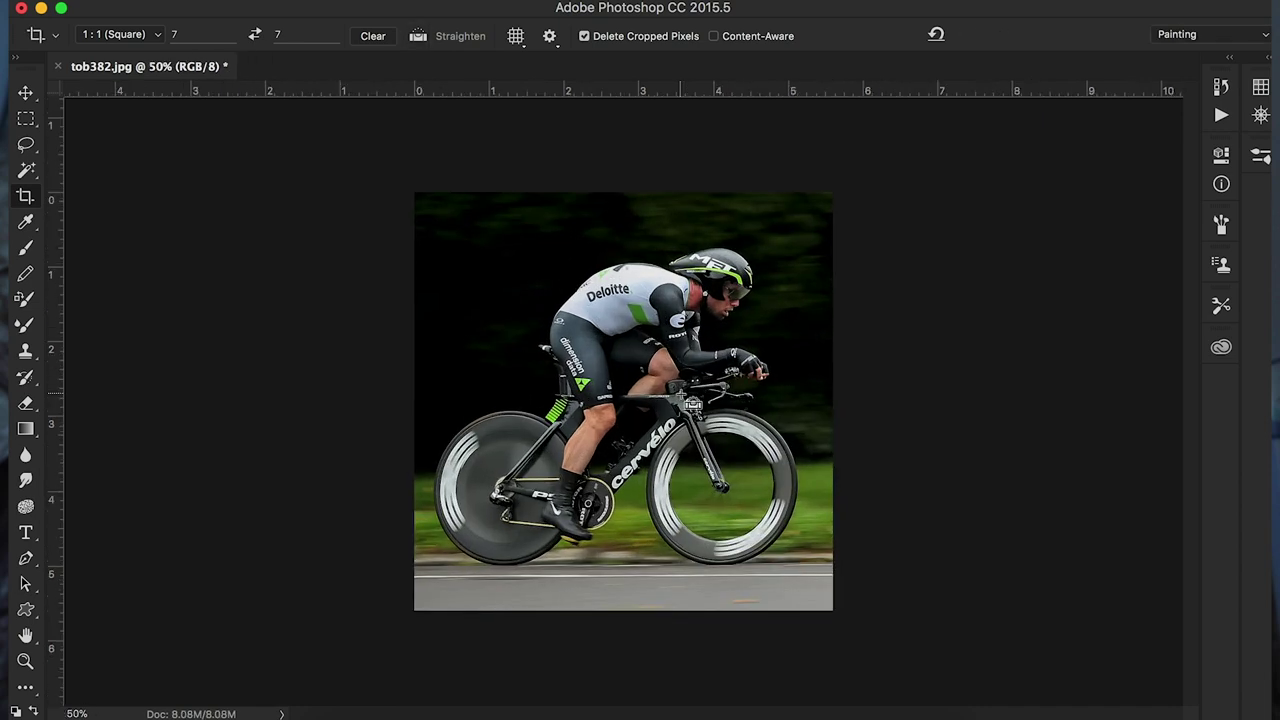
{"action": "key", "text": "super+alt+z"}
{"action": "key", "text": "super+alt+z"}
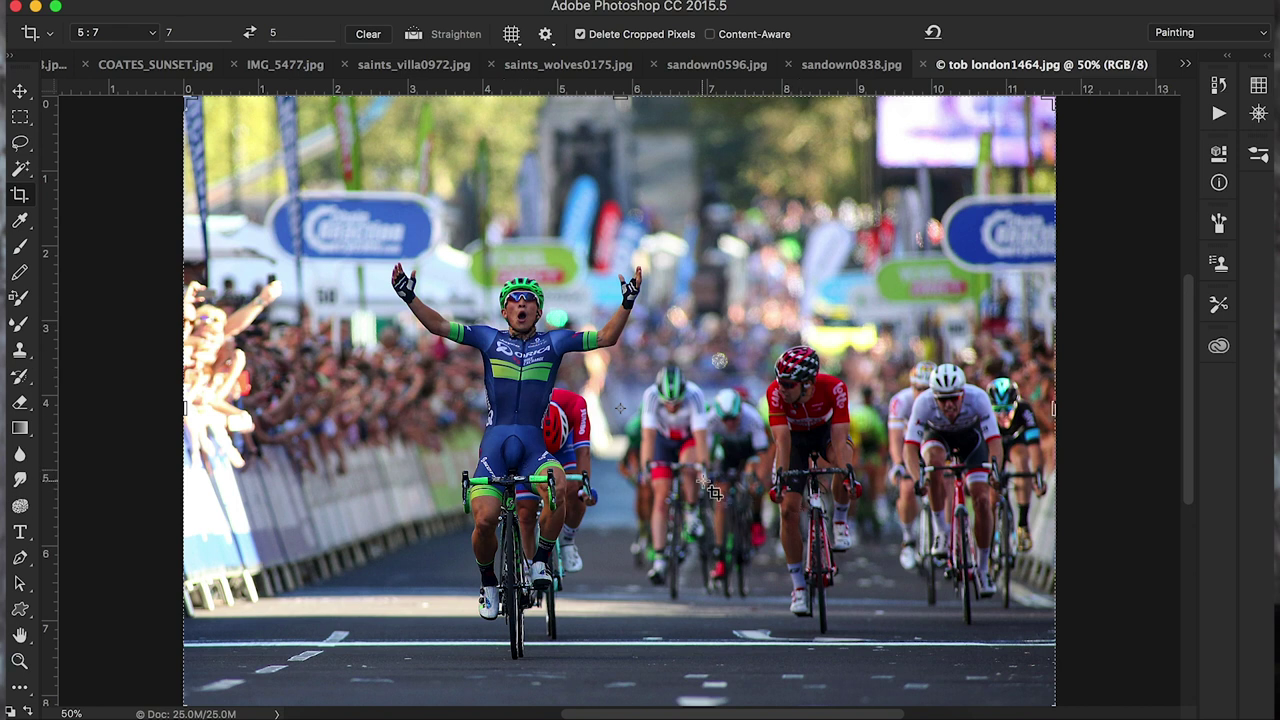
Try a close 7:5 crop around the race winner with raised arms in tob london1464.jpg, and undo it.
{"action": "left_click_drag", "start_coordinate": [226, 238], "coordinate": [1150, 668]}
{"action": "left_click_drag", "start_coordinate": [605, 500], "coordinate": [621, 494]}
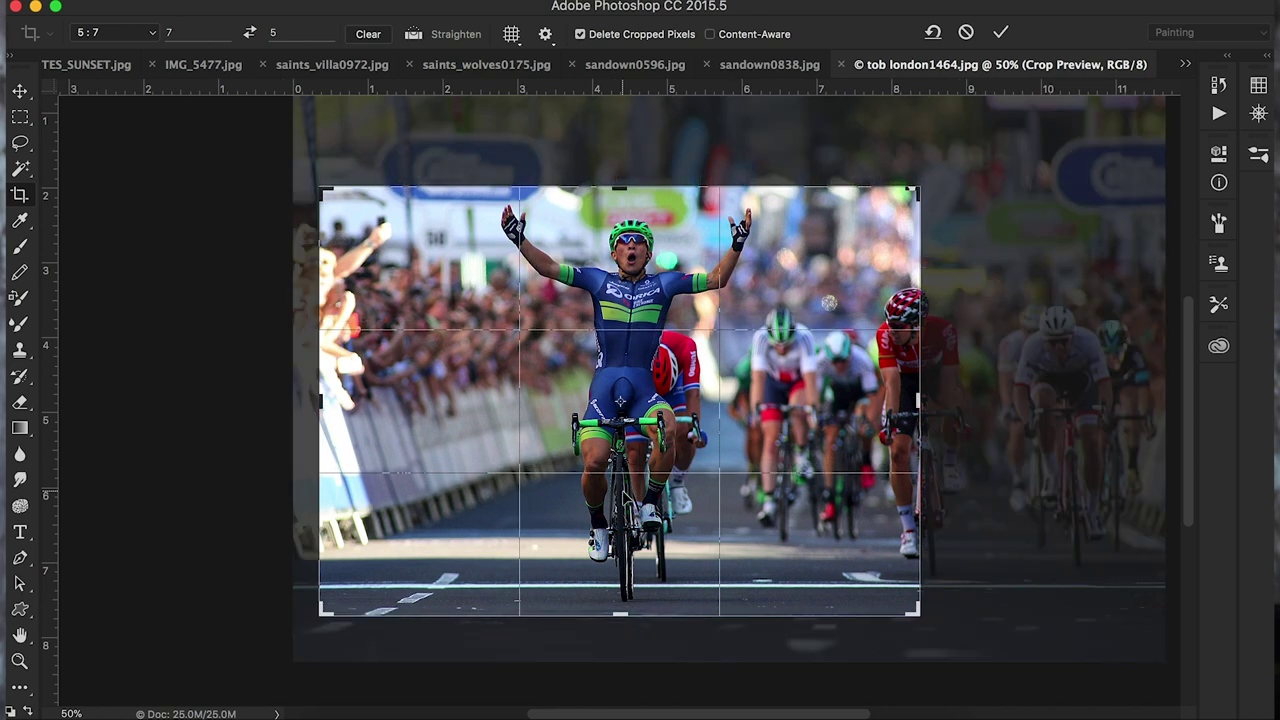
{"action": "key", "text": "Return"}
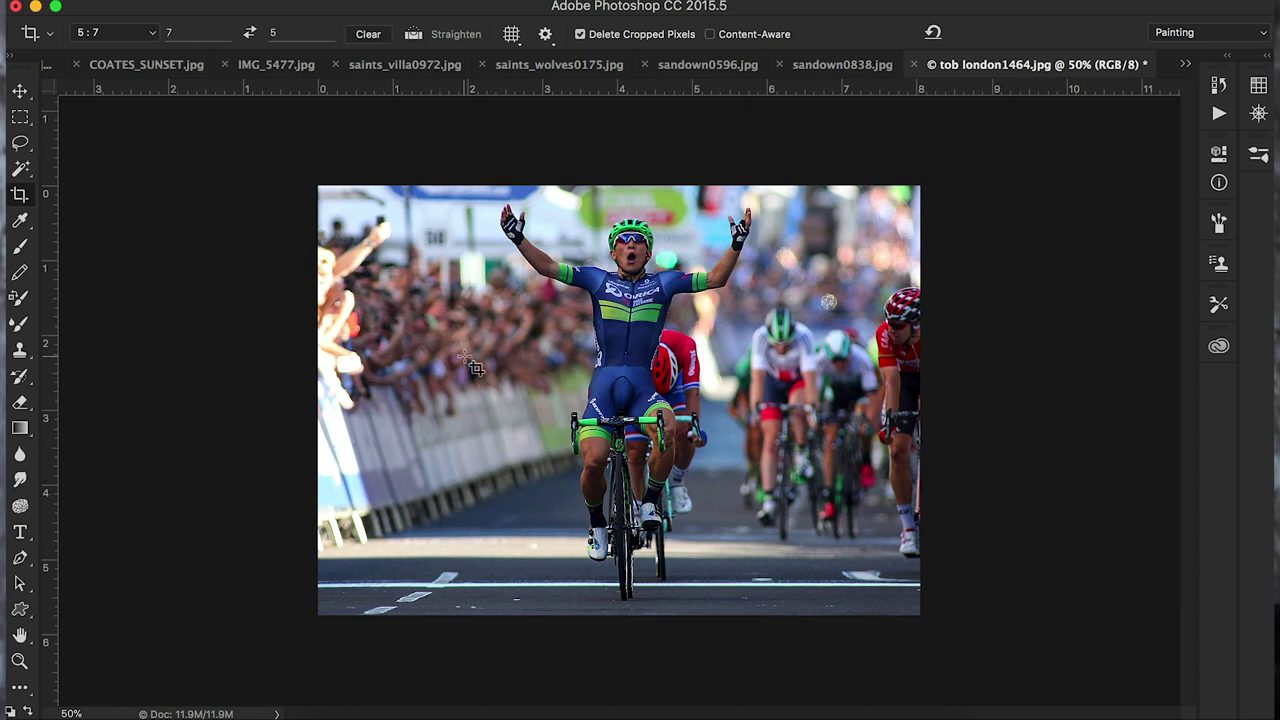
{"action": "key", "text": "super+z"}
Crop the sprint-finish photo wider at 7:5 to keep the winner and the chasing riders, rotating it slightly to level the finish line.
{"action": "left_click_drag", "start_coordinate": [333, 193], "coordinate": [1245, 685]}
{"action": "left_click_drag", "start_coordinate": [621, 567], "coordinate": [635, 543]}
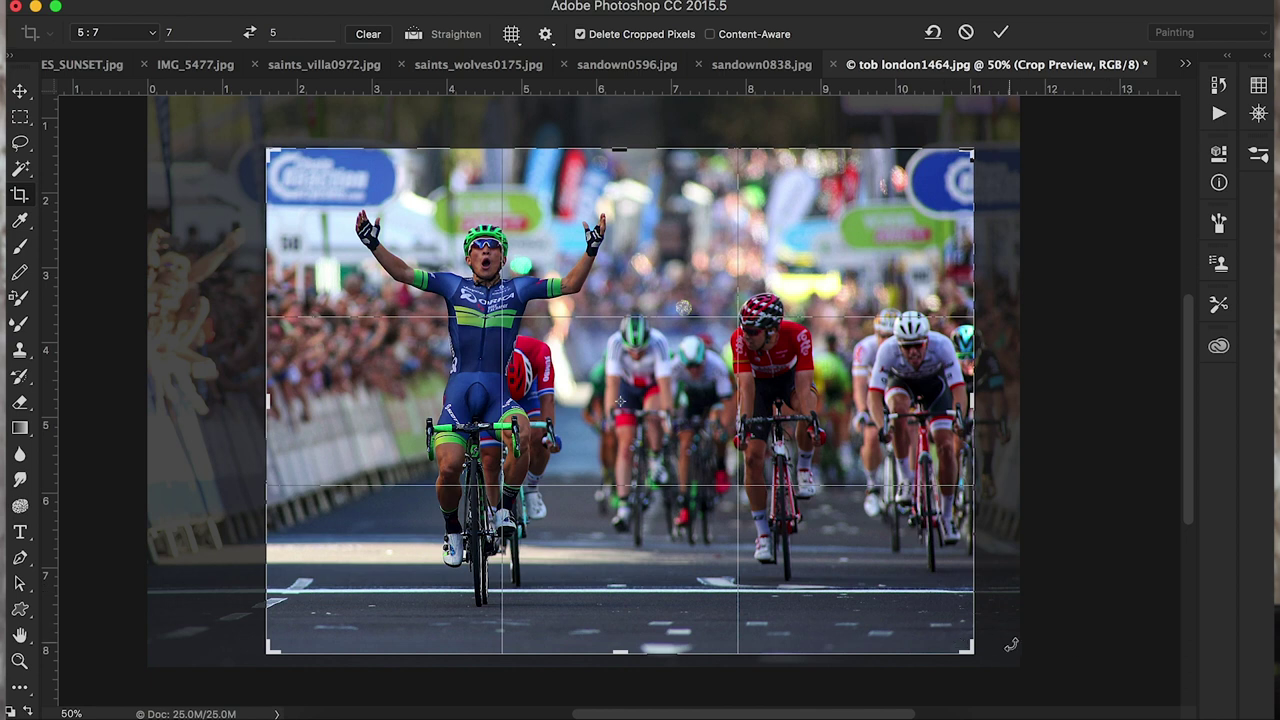
{"action": "left_click_drag", "start_coordinate": [995, 659], "coordinate": [994, 661]}
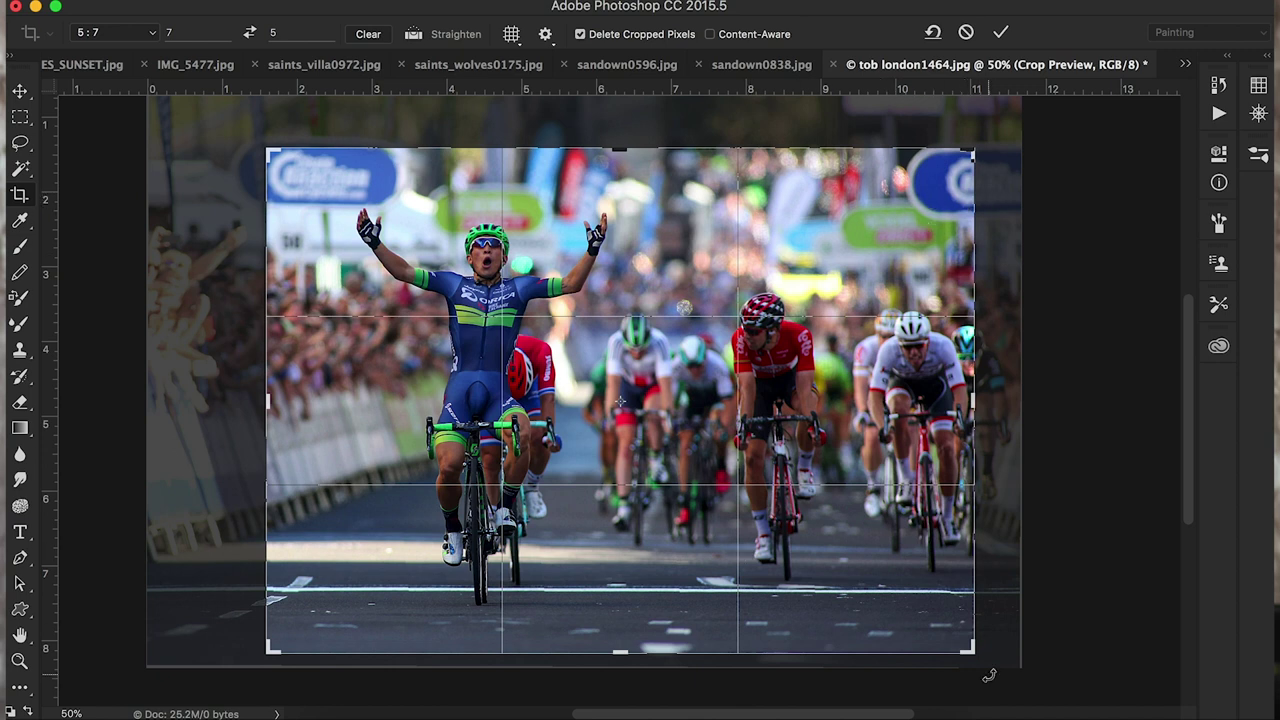
{"action": "left_click_drag", "start_coordinate": [981, 661], "coordinate": [999, 670]}
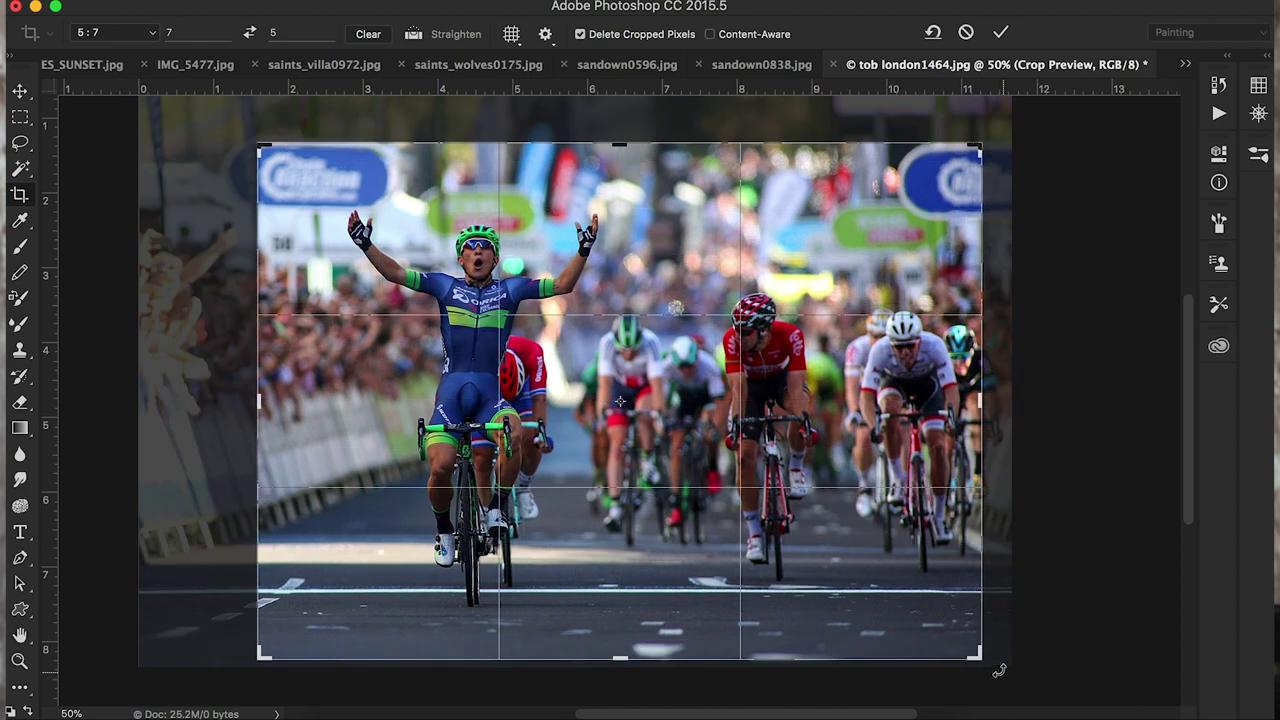
{"action": "key", "text": "Return"}
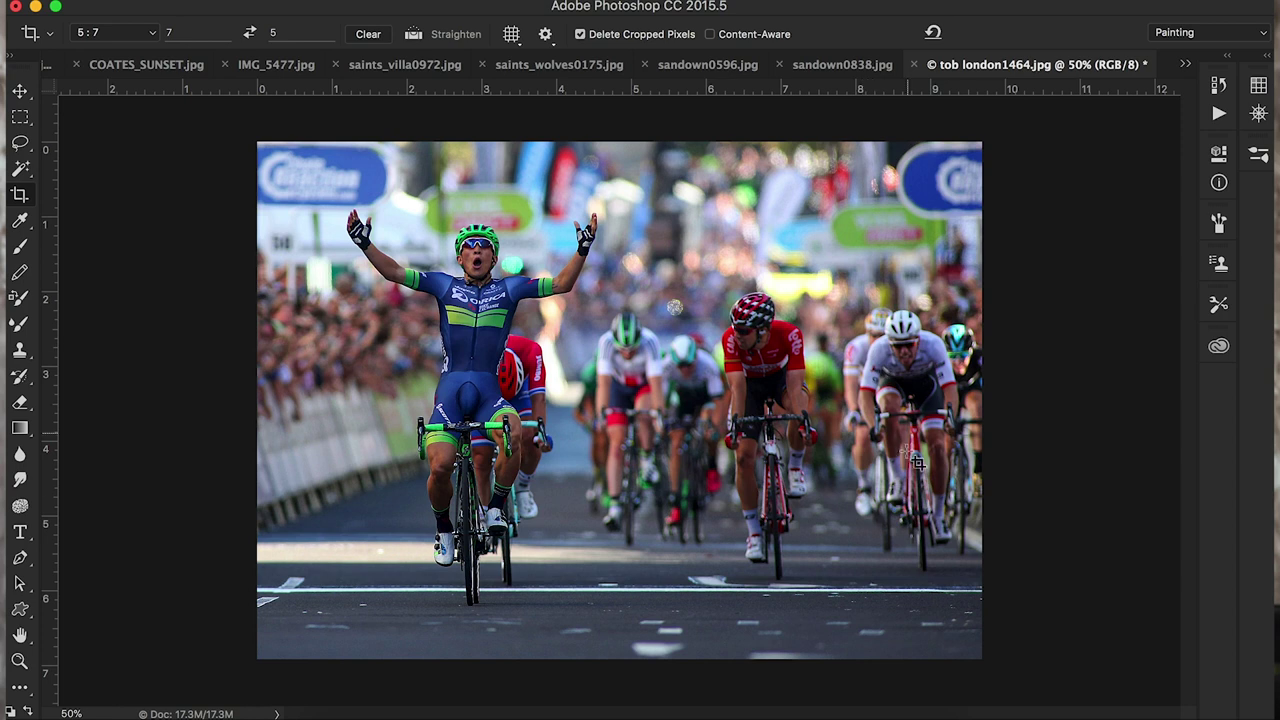
Close the sprint-finish photo and bring sandown0838.jpg to the front.
{"action": "left_click", "coordinate": [917, 65]}
{"action": "left_click", "coordinate": [589, 259]}
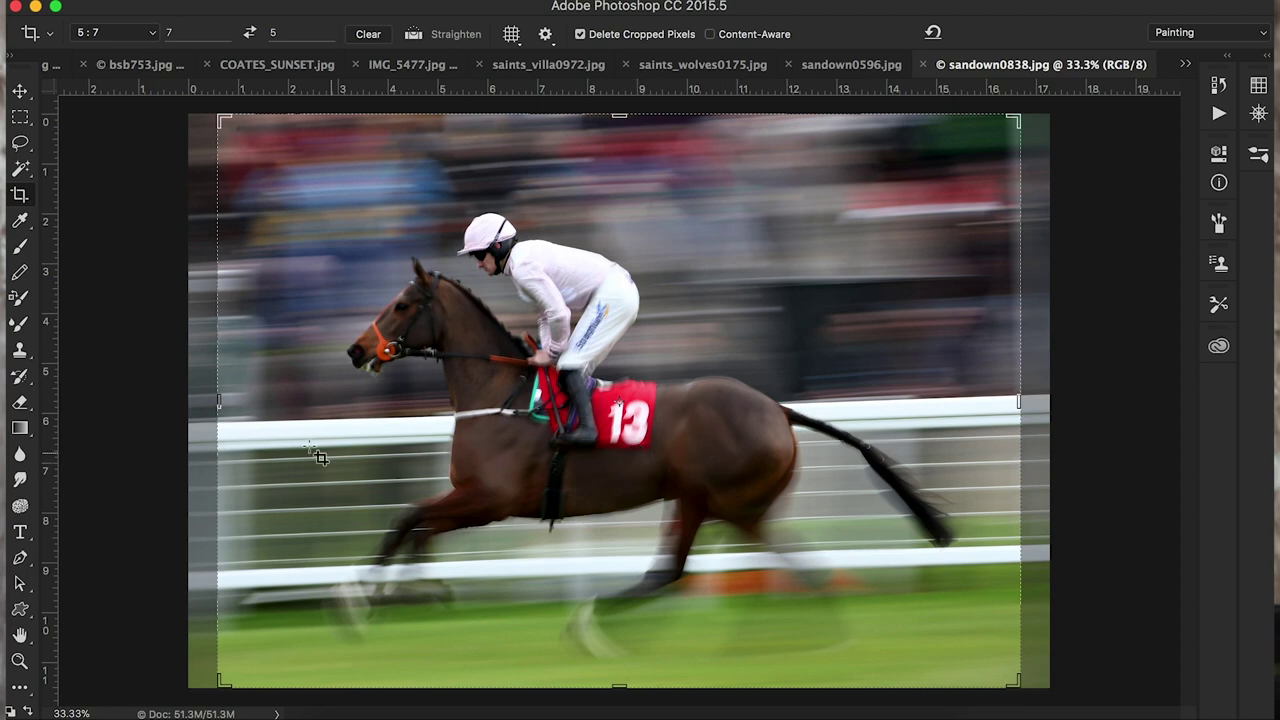
Place a 7:5 crop over the horse and jockey, keeping the space ahead of the horse, and rotate the photo to level the white rails.
{"action": "left_click", "coordinate": [20, 92]}
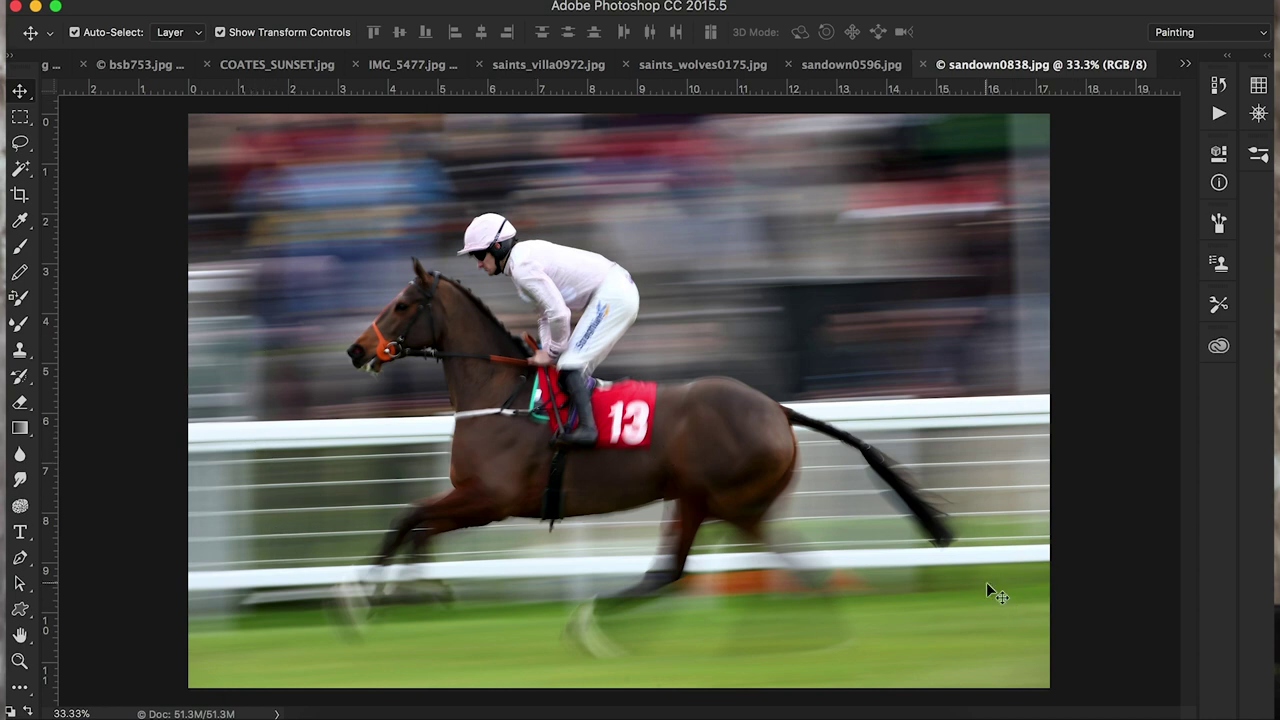
{"action": "left_click", "coordinate": [19, 196]}
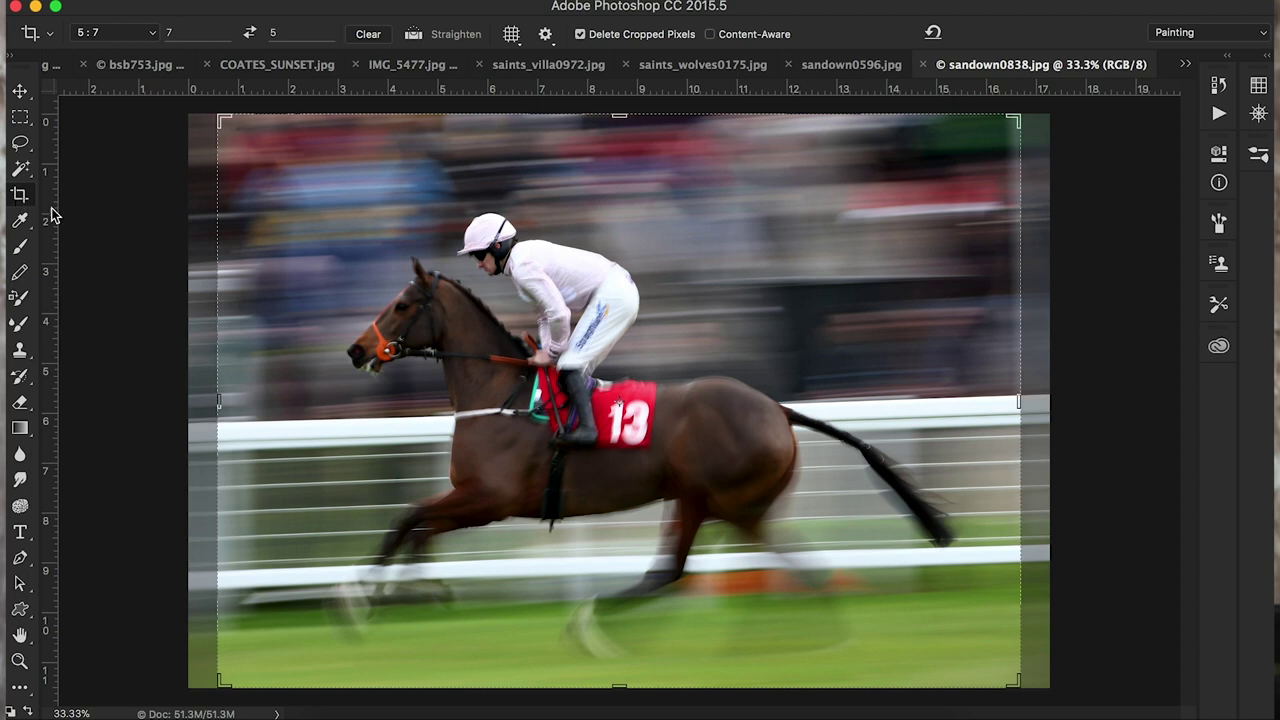
{"action": "left_click", "coordinate": [333, 308]}
{"action": "left_click_drag", "start_coordinate": [334, 306], "coordinate": [363, 301]}
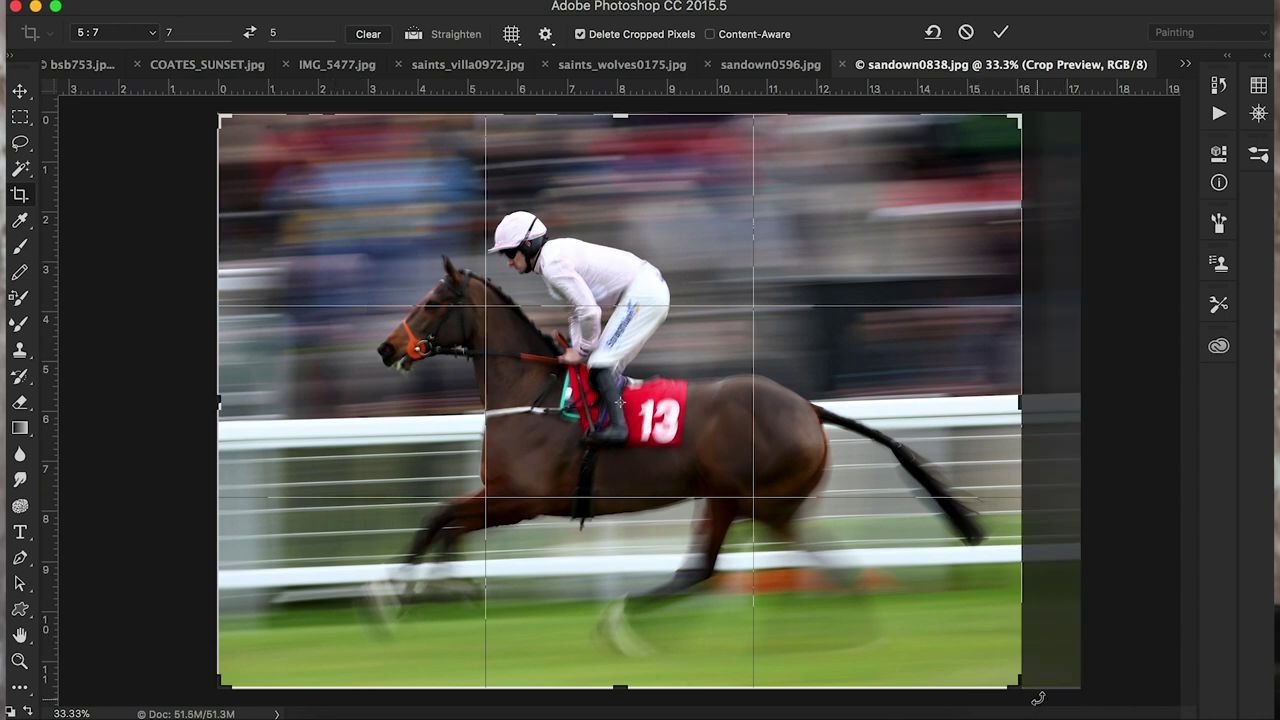
{"action": "left_click_drag", "start_coordinate": [1038, 697], "coordinate": [1034, 713]}
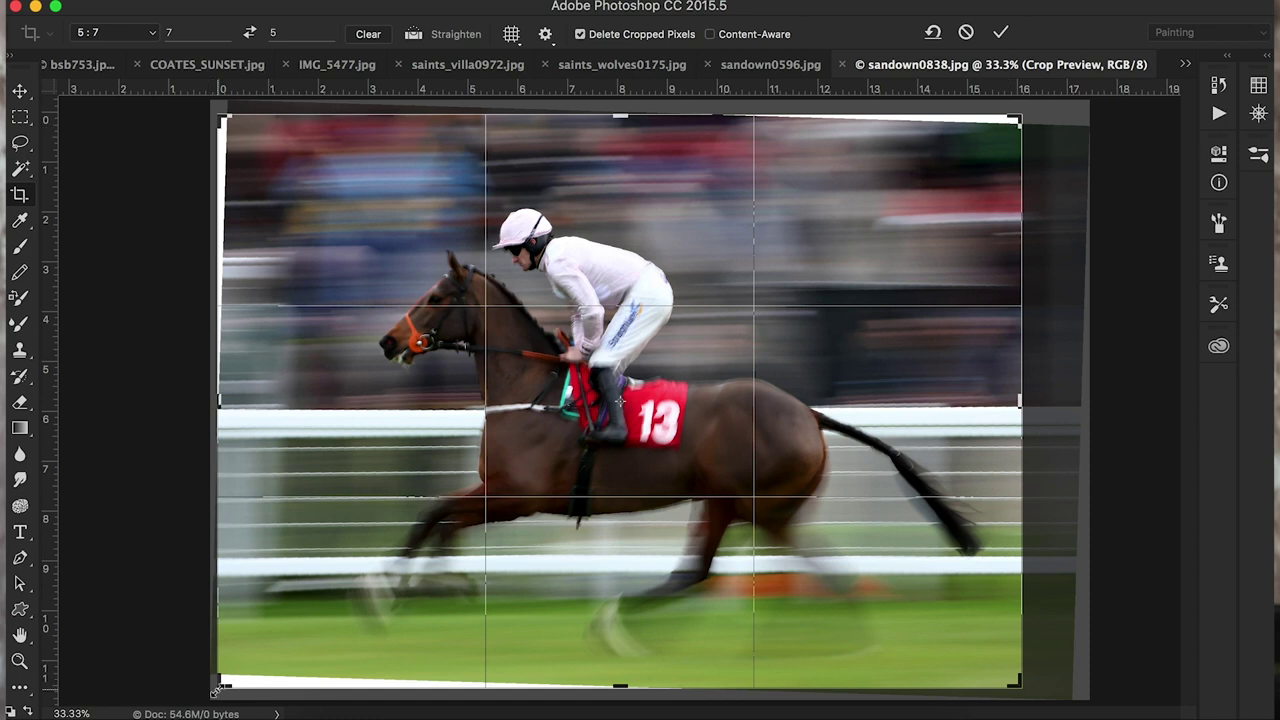
Tighten the 7:5 crop to exclude the blank corners left by the rotation, shift the horse slightly right in the frame, and apply it.
{"action": "left_click_drag", "start_coordinate": [217, 687], "coordinate": [228, 679]}
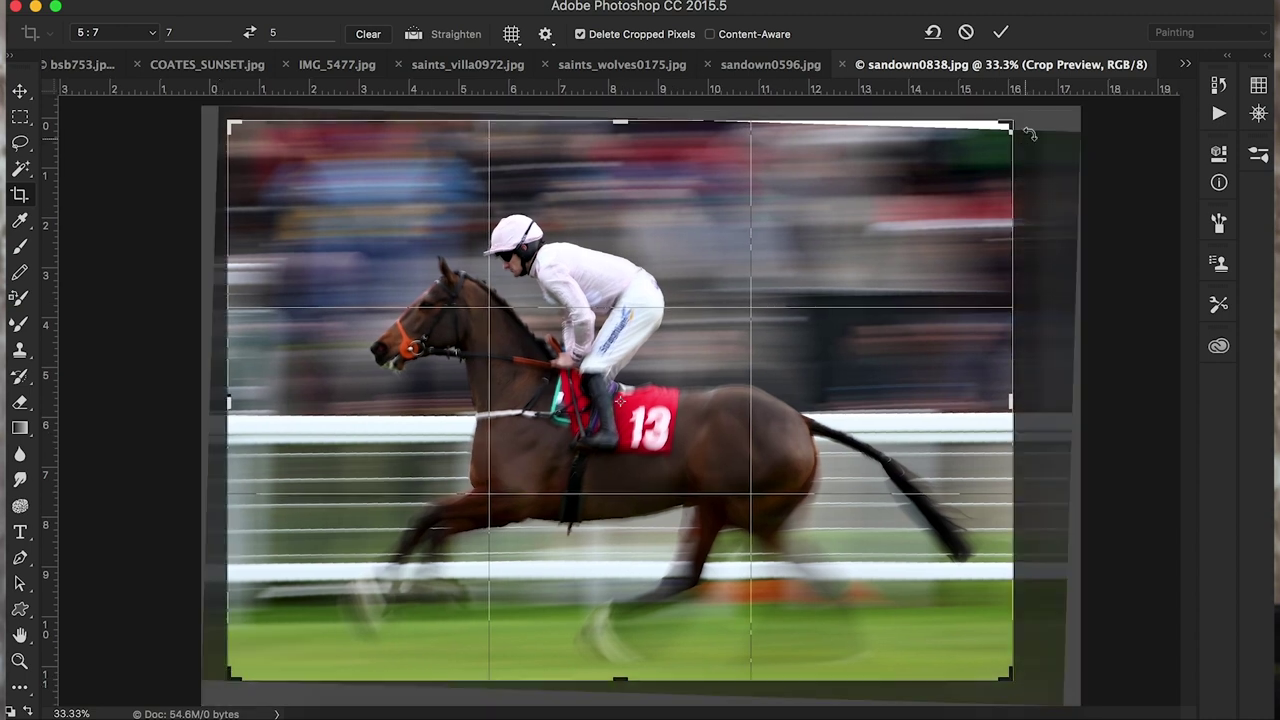
{"action": "left_click_drag", "start_coordinate": [1012, 124], "coordinate": [1010, 135]}
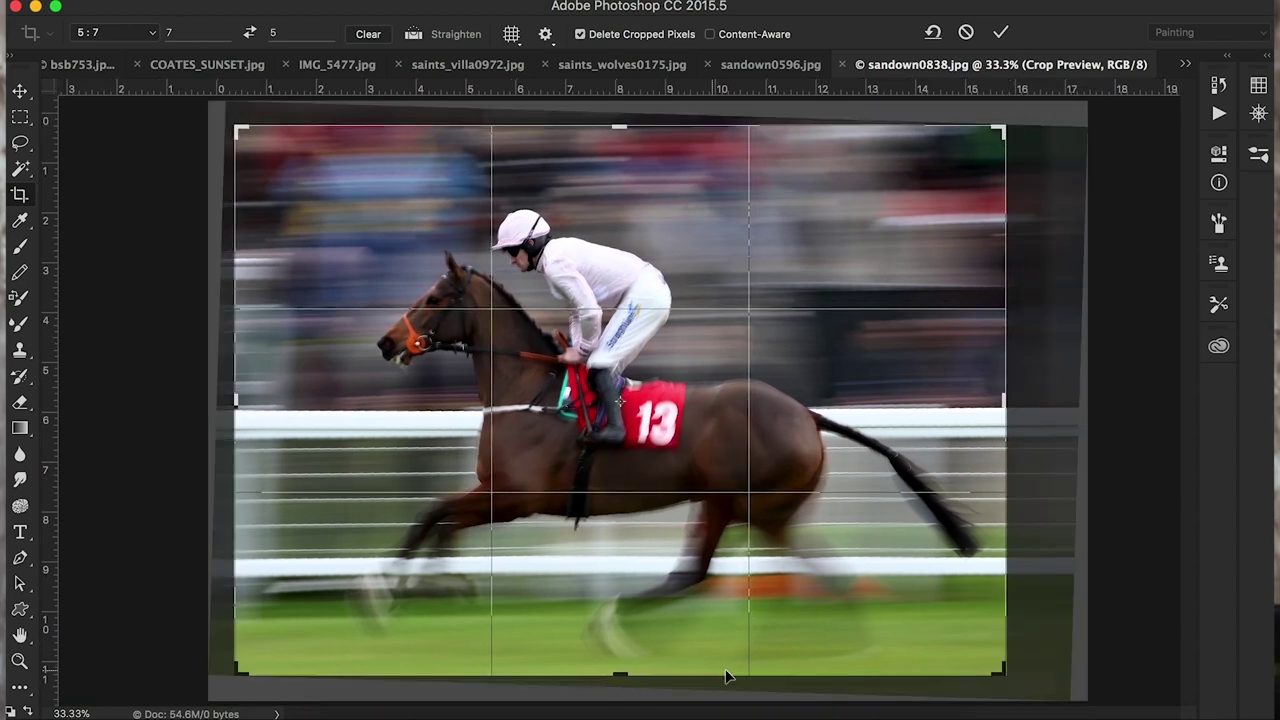
{"action": "left_click_drag", "start_coordinate": [734, 625], "coordinate": [742, 624]}
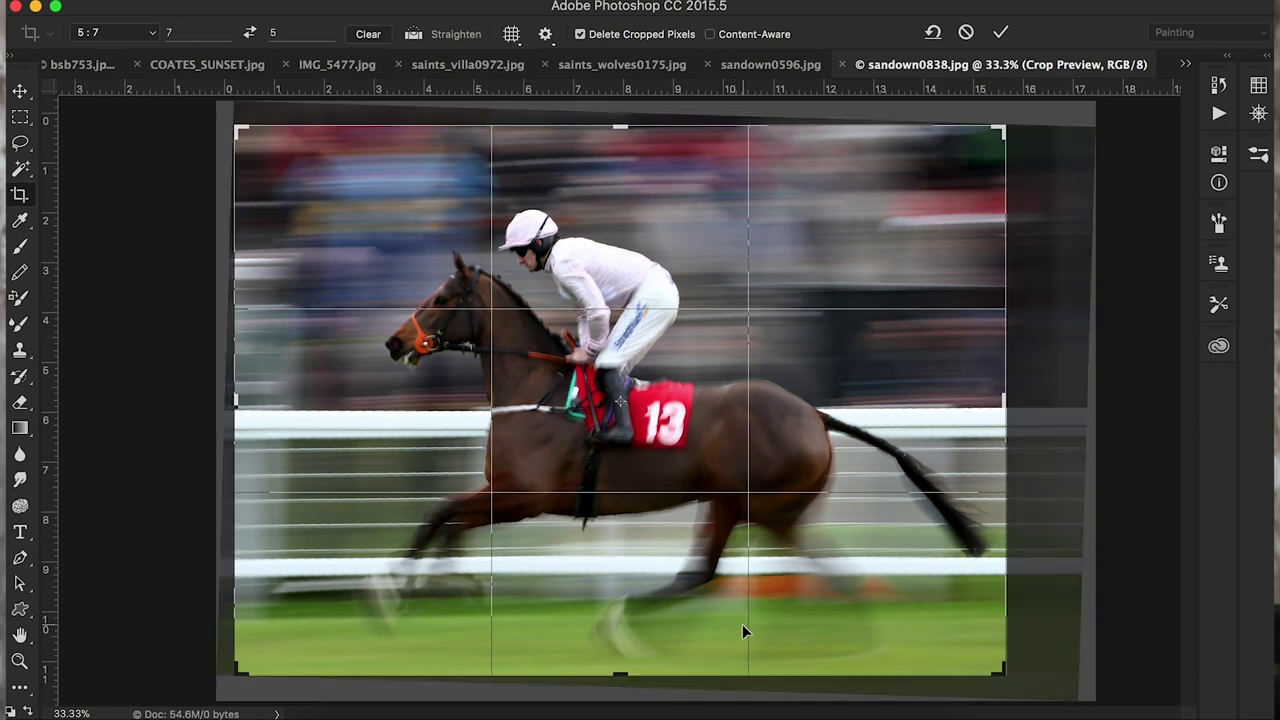
{"action": "double_click", "coordinate": [842, 638]}
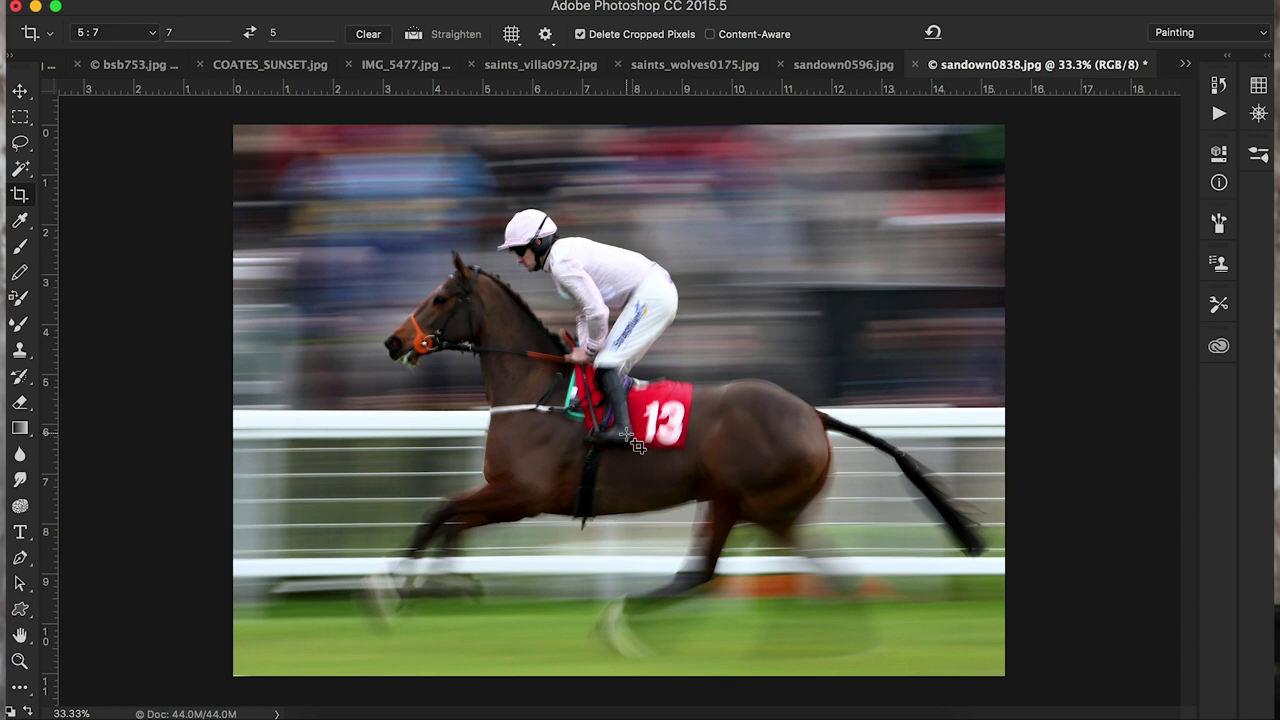
Close sandown0838.jpg without saving and view sandown0596.jpg without the crop overlay before reselecting the Crop tool.
{"action": "left_click", "coordinate": [916, 64]}
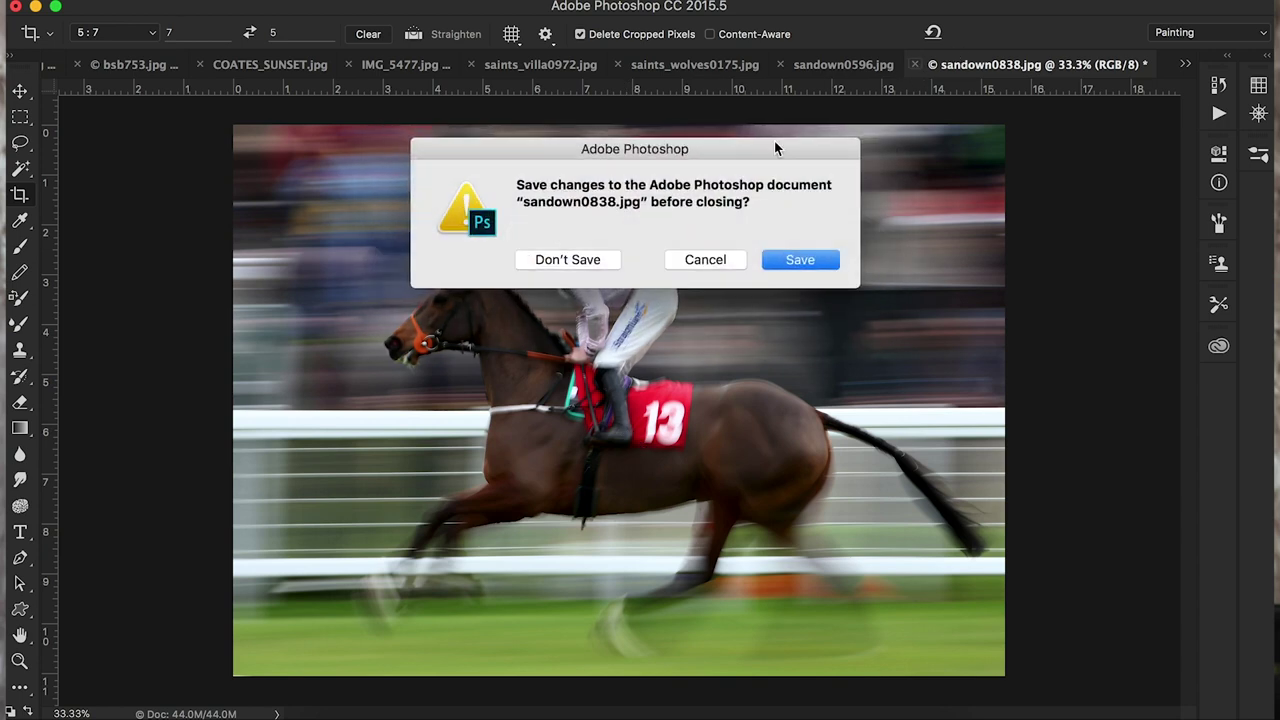
{"action": "left_click", "coordinate": [566, 260]}
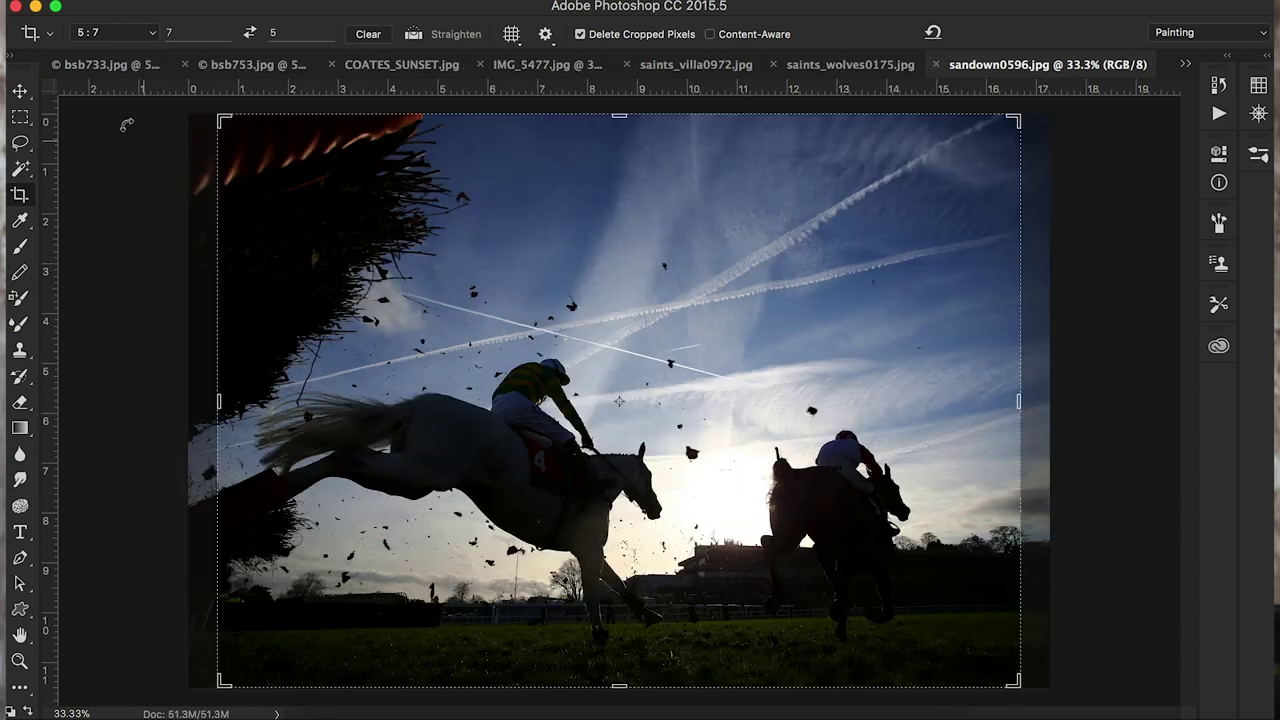
{"action": "left_click", "coordinate": [18, 93]}
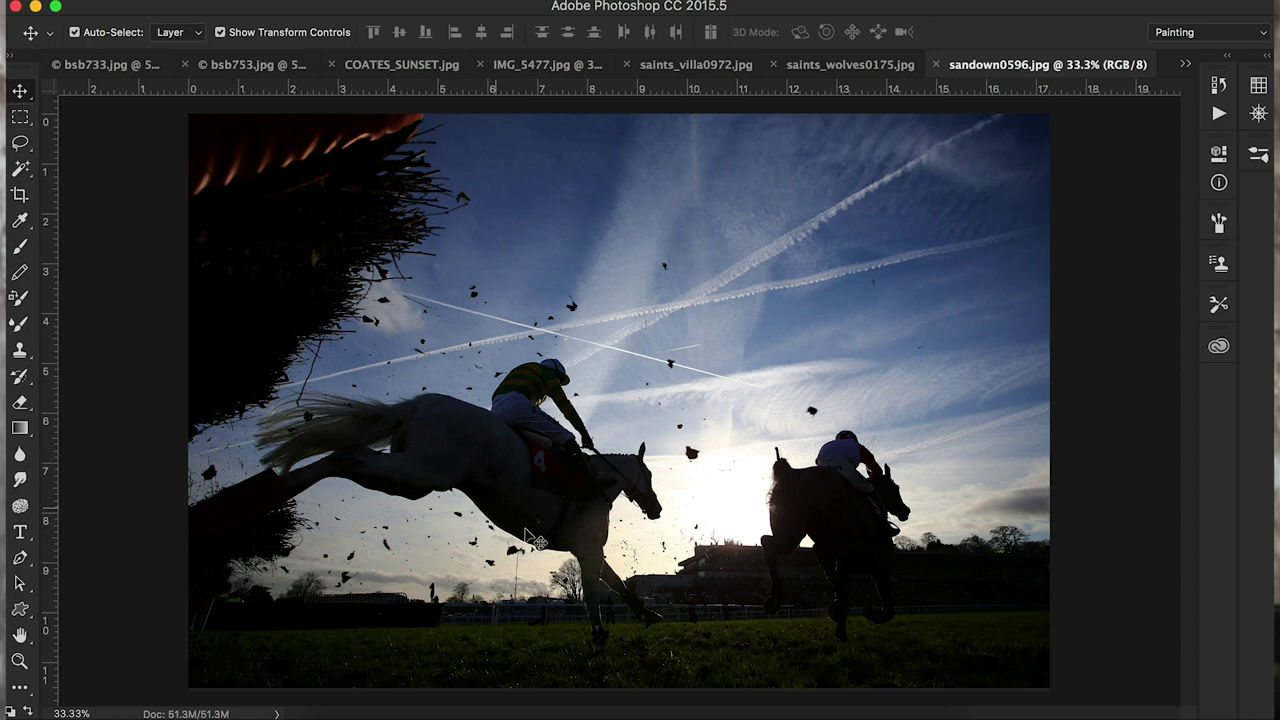
{"action": "left_click", "coordinate": [20, 196]}
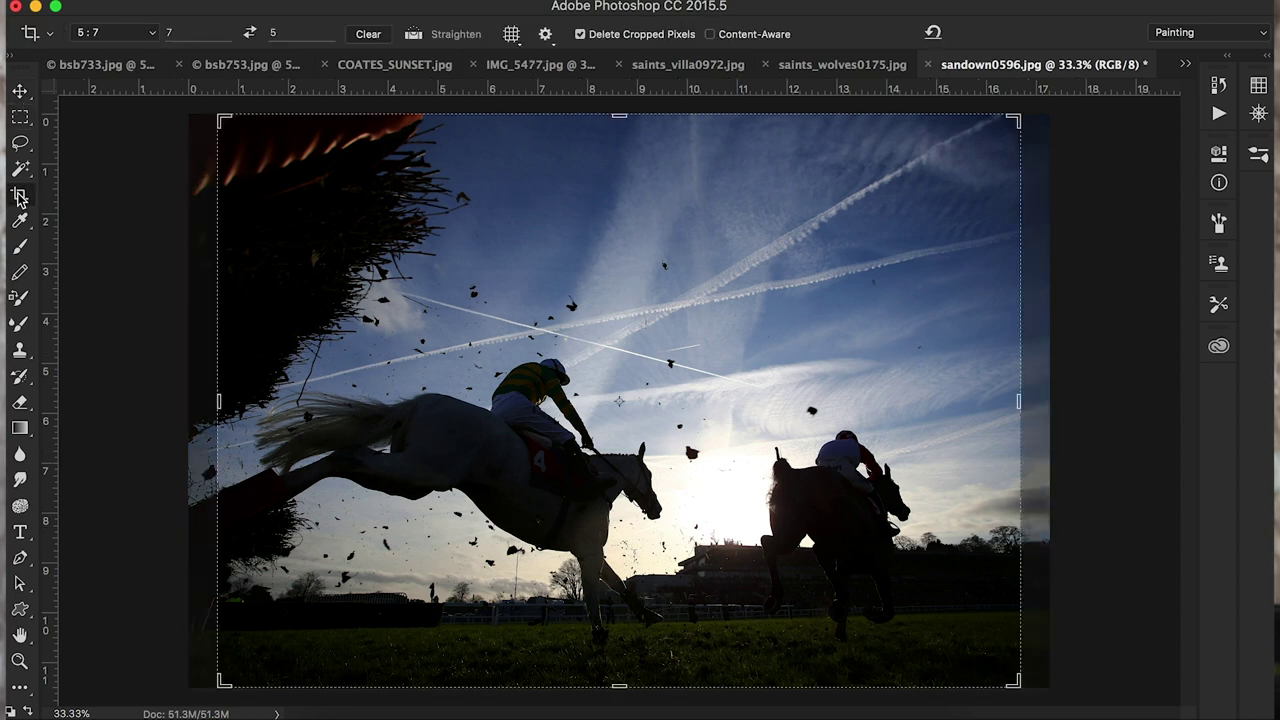
Place a 7:5 crop flush with the fence side of sandown0596.jpg, and rotate the photo slightly to level the horizon.
{"action": "left_click", "coordinate": [492, 362]}
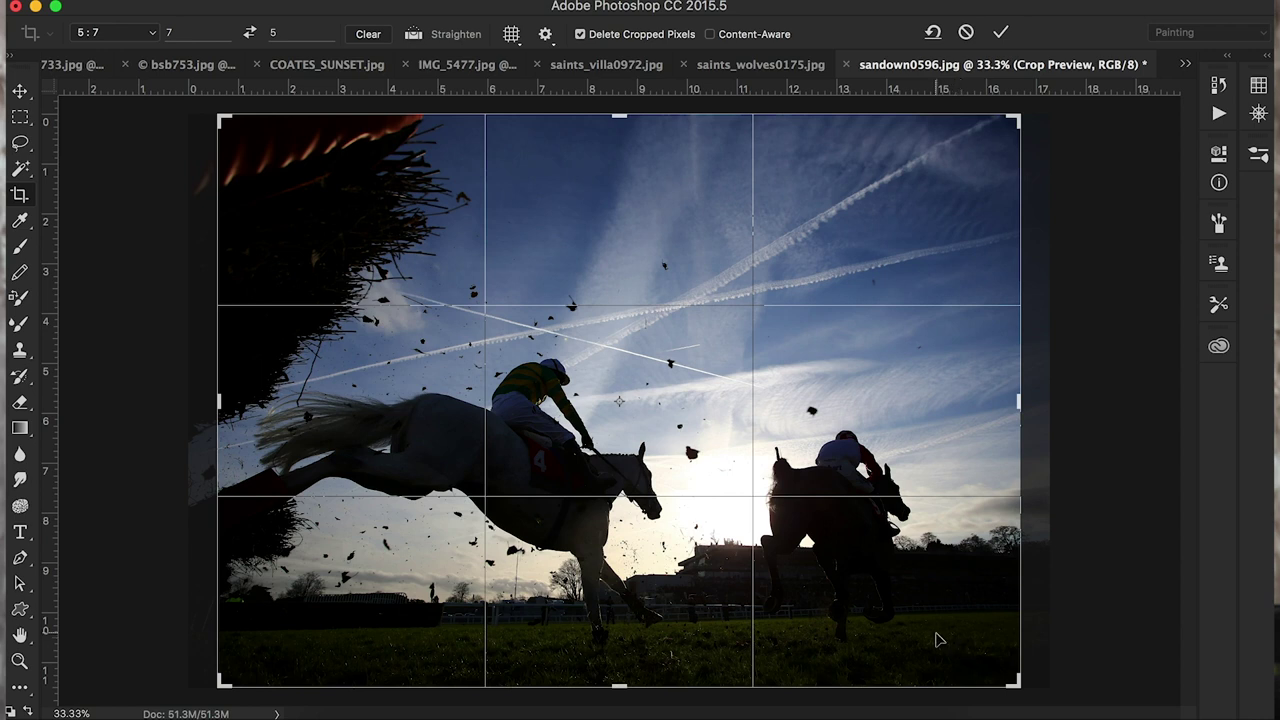
{"action": "left_click_drag", "start_coordinate": [938, 639], "coordinate": [960, 636]}
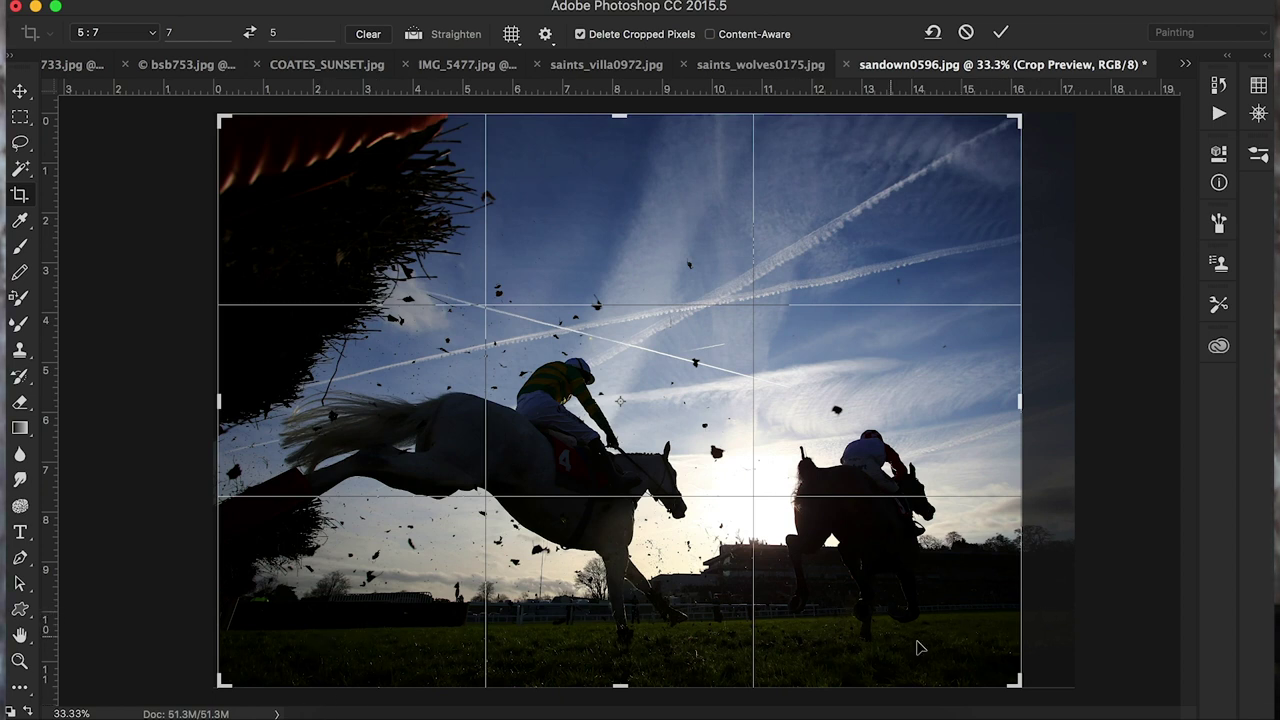
{"action": "left_click_drag", "start_coordinate": [1049, 693], "coordinate": [1047, 706]}
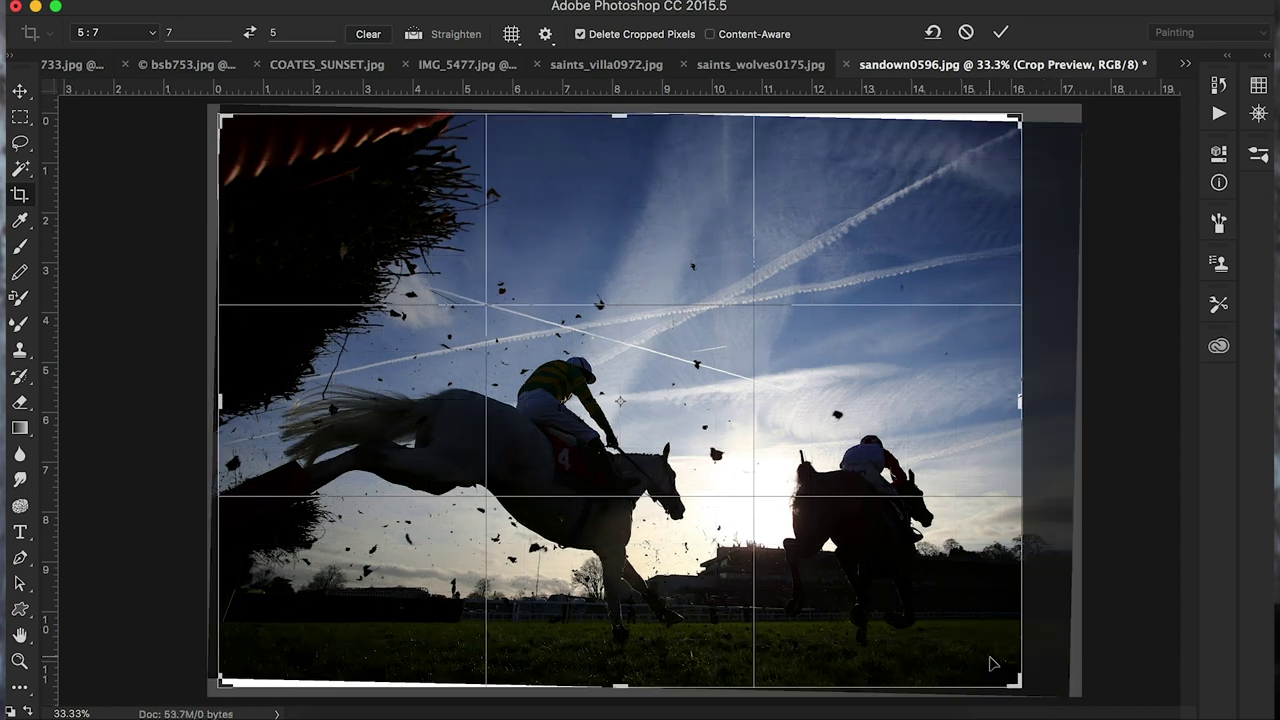
Tighten the crop around both jumping horses to exclude the blank corners left by the rotation, and apply it.
{"action": "key", "text": "Return"}
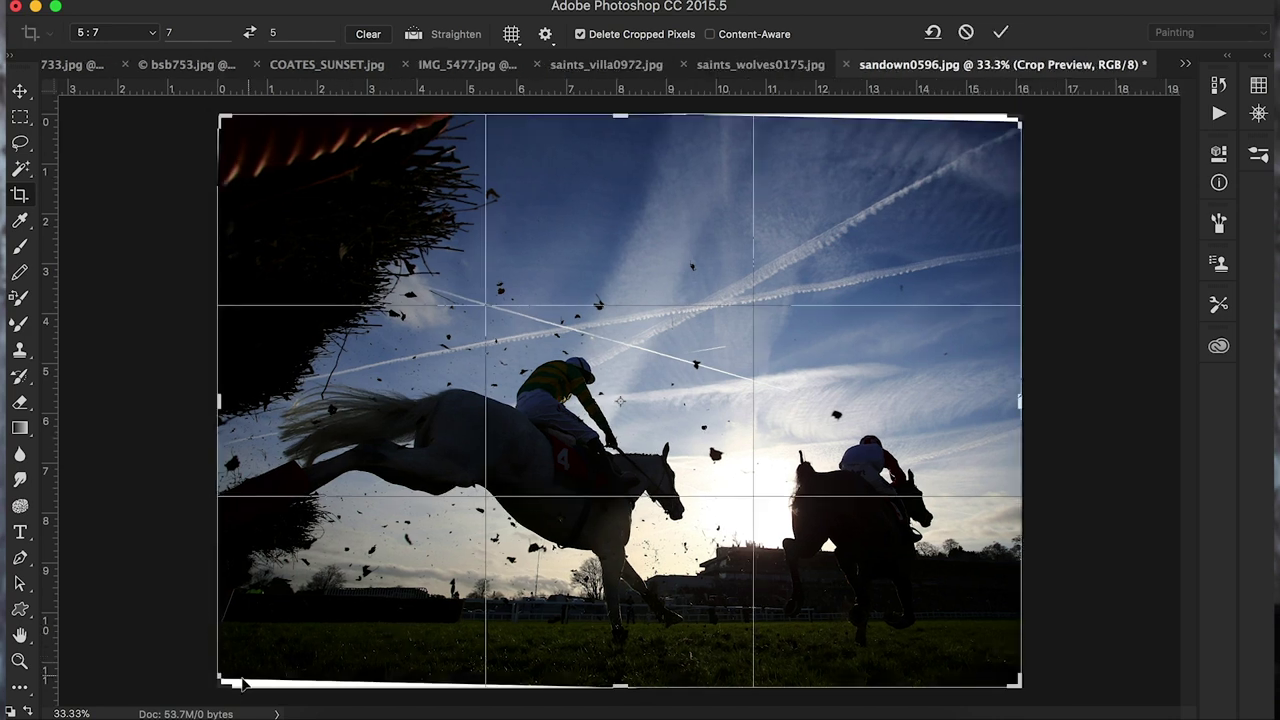
{"action": "left_click_drag", "start_coordinate": [222, 686], "coordinate": [230, 679]}
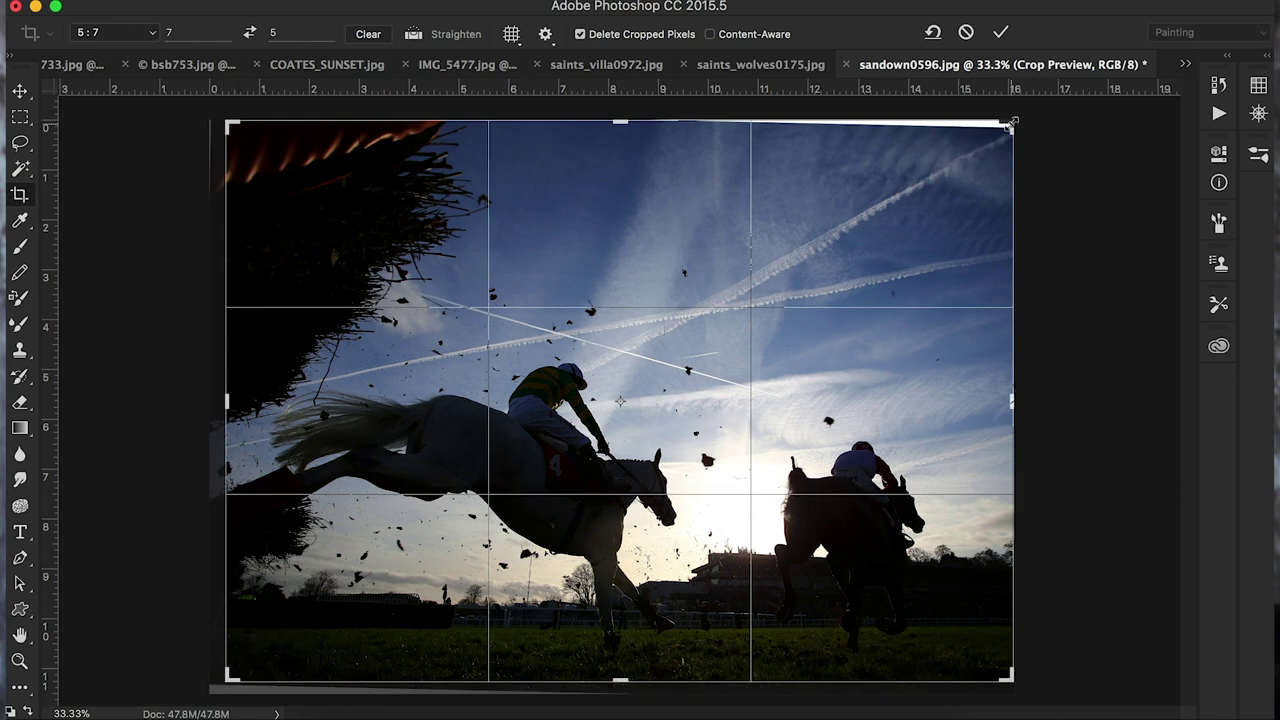
{"action": "left_click_drag", "start_coordinate": [1010, 124], "coordinate": [1005, 130]}
{"action": "key", "text": "Return"}
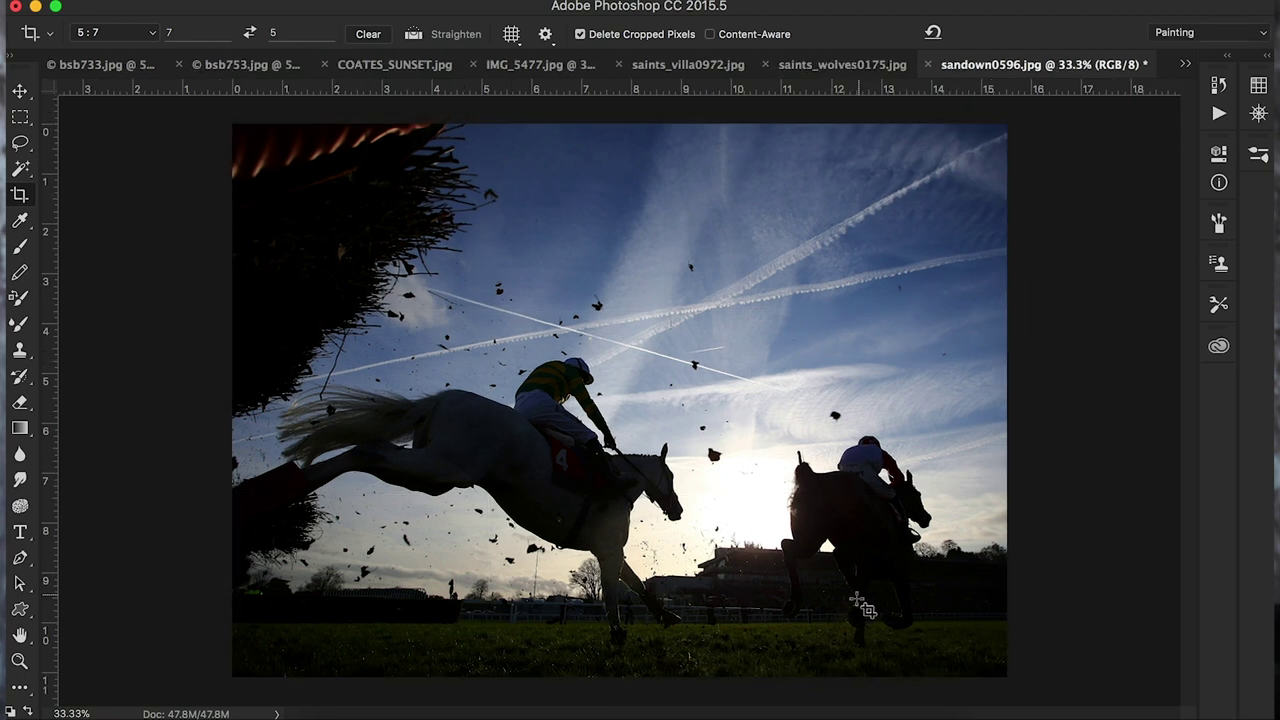
Rotate the cropped silhouette photo very slightly more to level the horizon, apply the crop, and close sandown0596.jpg without saving.
{"action": "left_click", "coordinate": [911, 608]}
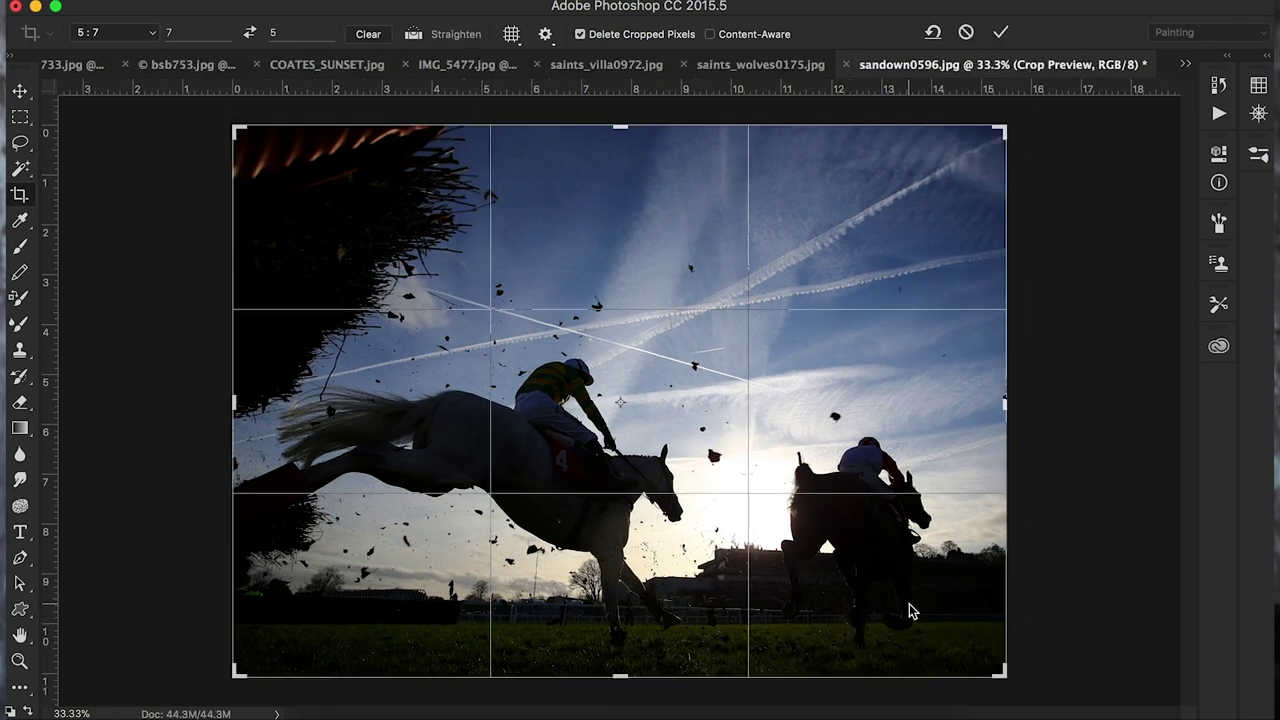
{"action": "left_click_drag", "start_coordinate": [1021, 695], "coordinate": [1020, 697]}
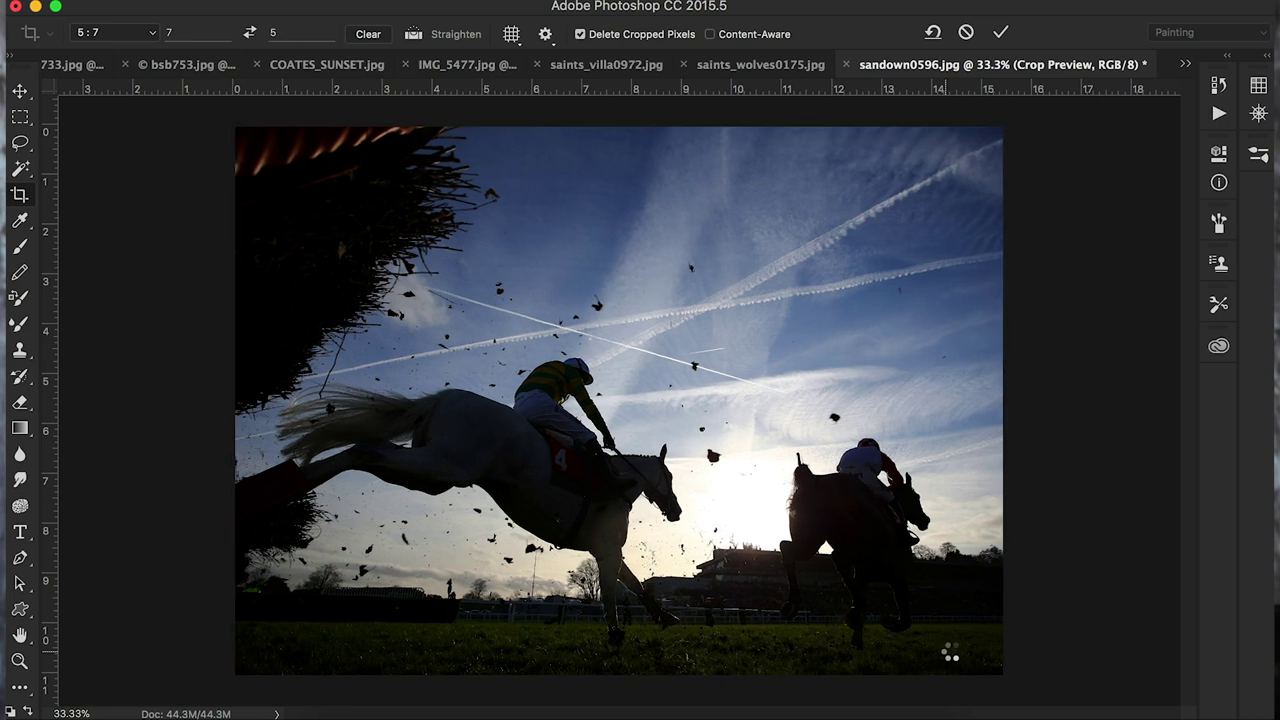
{"action": "key", "text": "Return"}
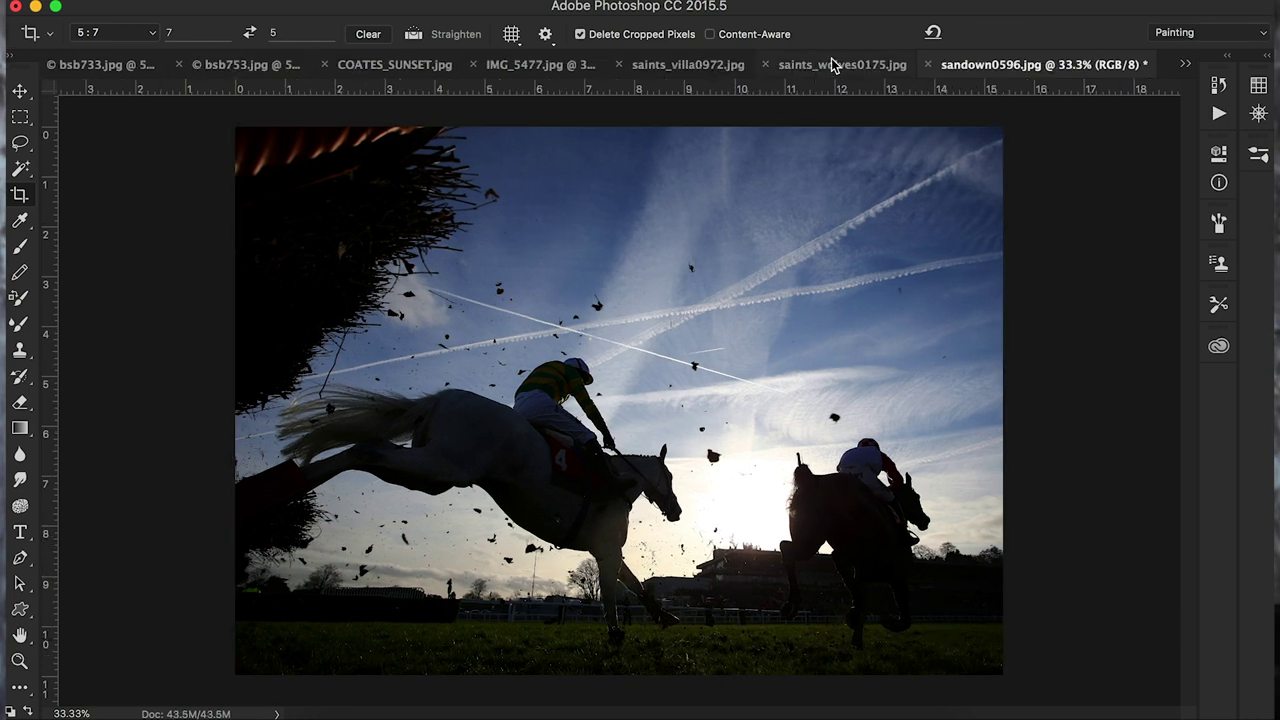
{"action": "left_click", "coordinate": [928, 65]}
{"action": "left_click", "coordinate": [586, 262]}
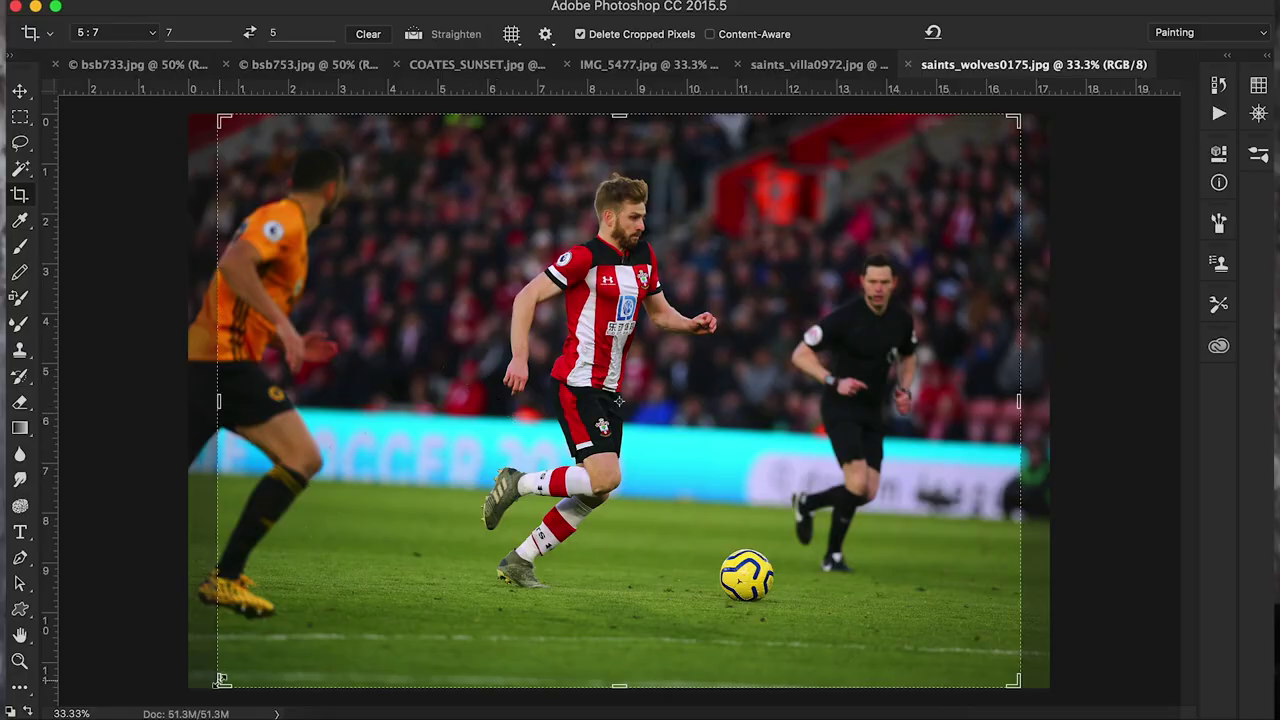
Crop saints_wolves0175.jpg at 7:5 to the striped-shirt player, ball and referee, with the advertising boards levelled, and close it without saving.
{"action": "left_click_drag", "start_coordinate": [224, 682], "coordinate": [280, 666]}
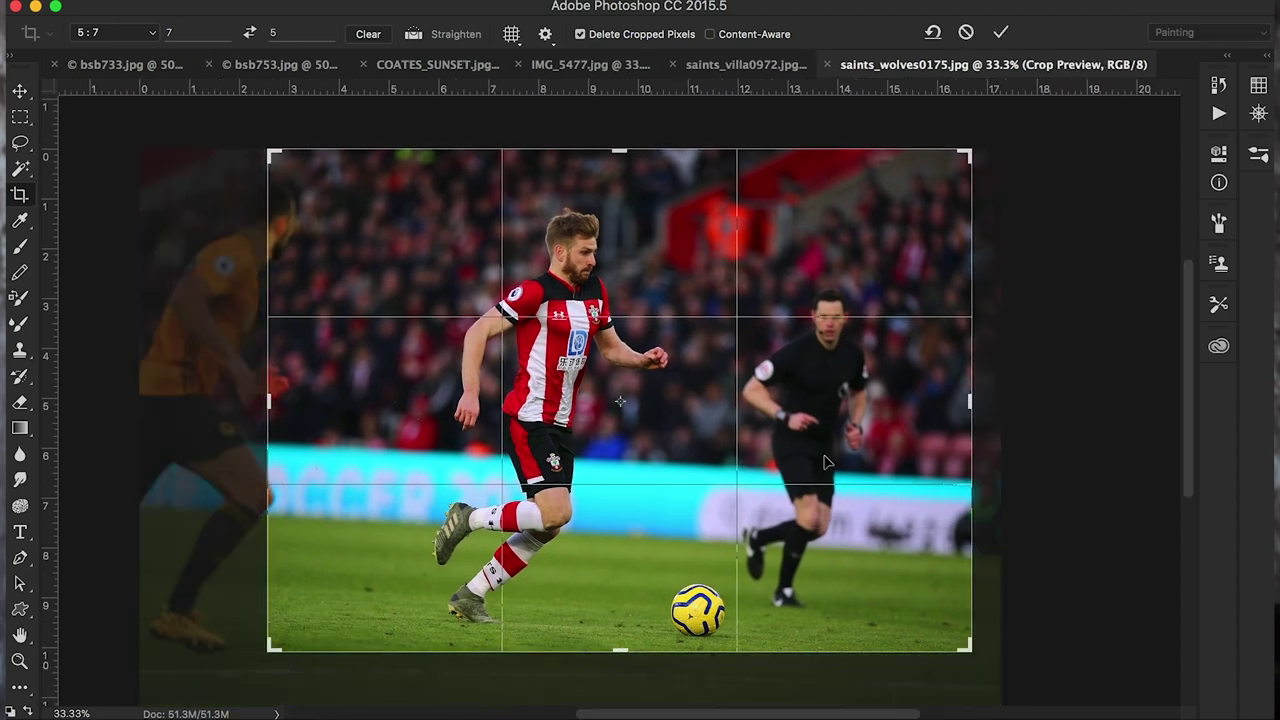
{"action": "left_click_drag", "start_coordinate": [275, 153], "coordinate": [300, 172]}
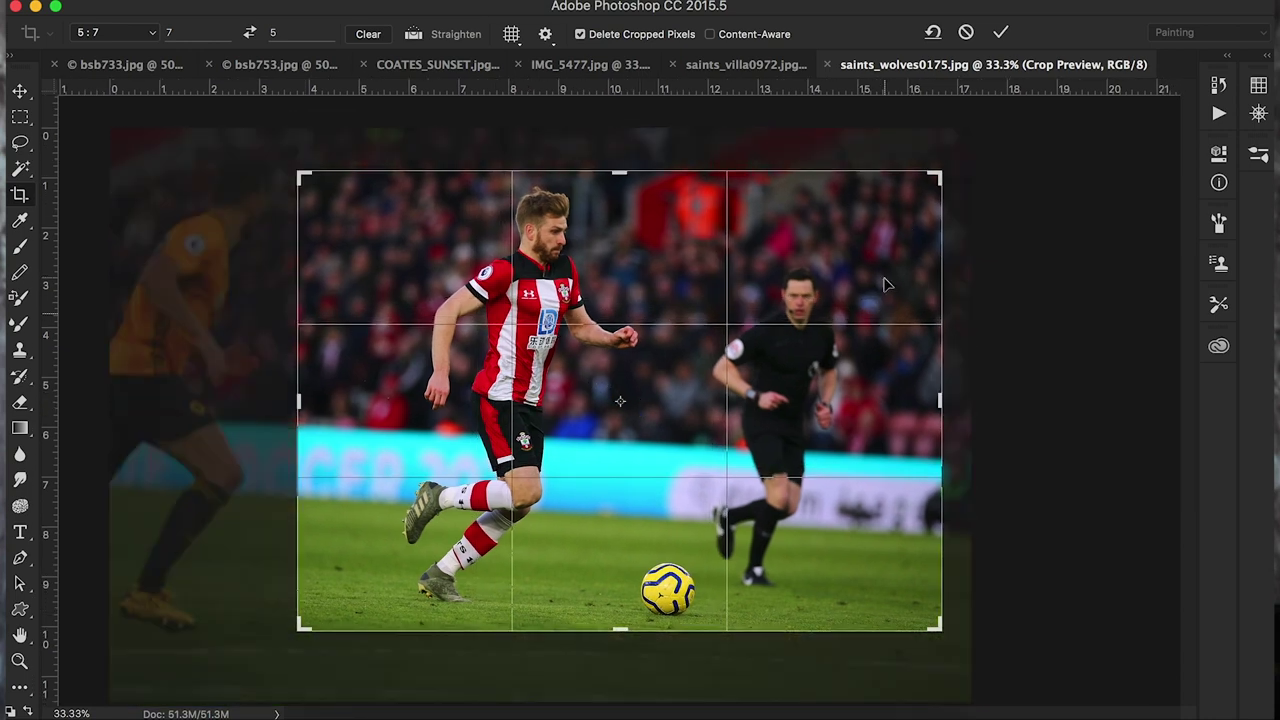
{"action": "left_click_drag", "start_coordinate": [950, 652], "coordinate": [959, 631]}
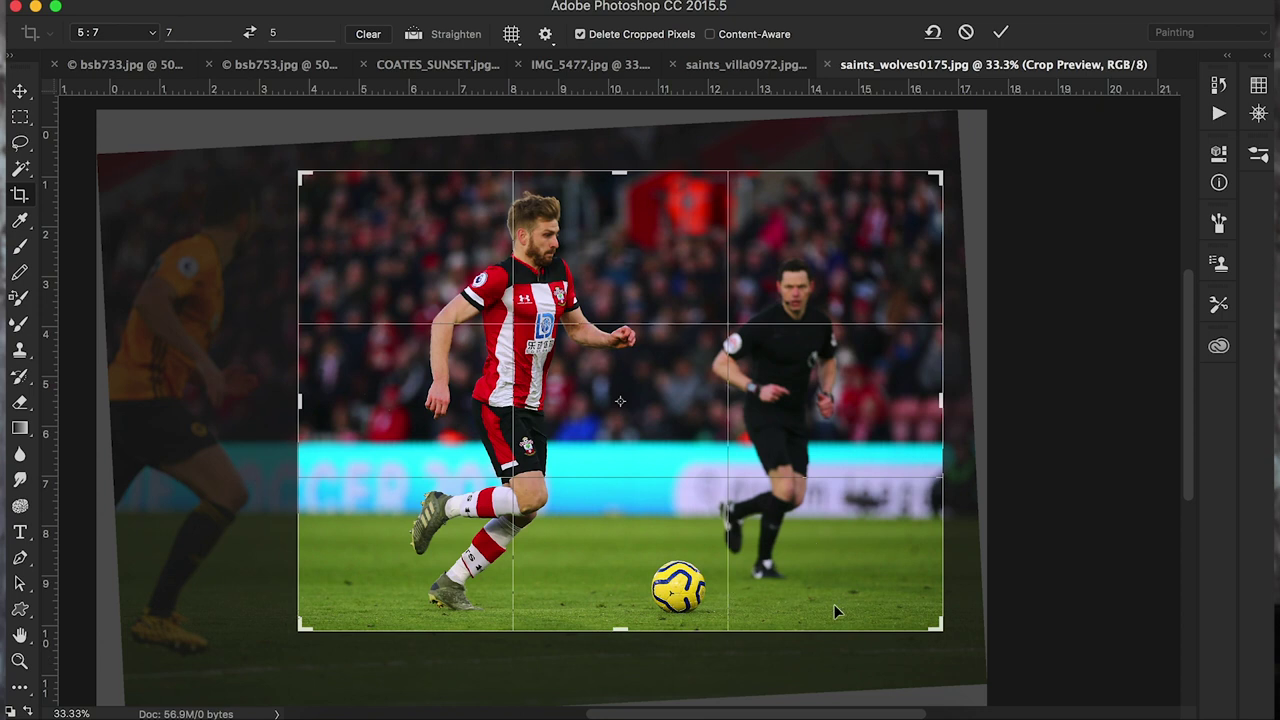
{"action": "key", "text": "super+z"}
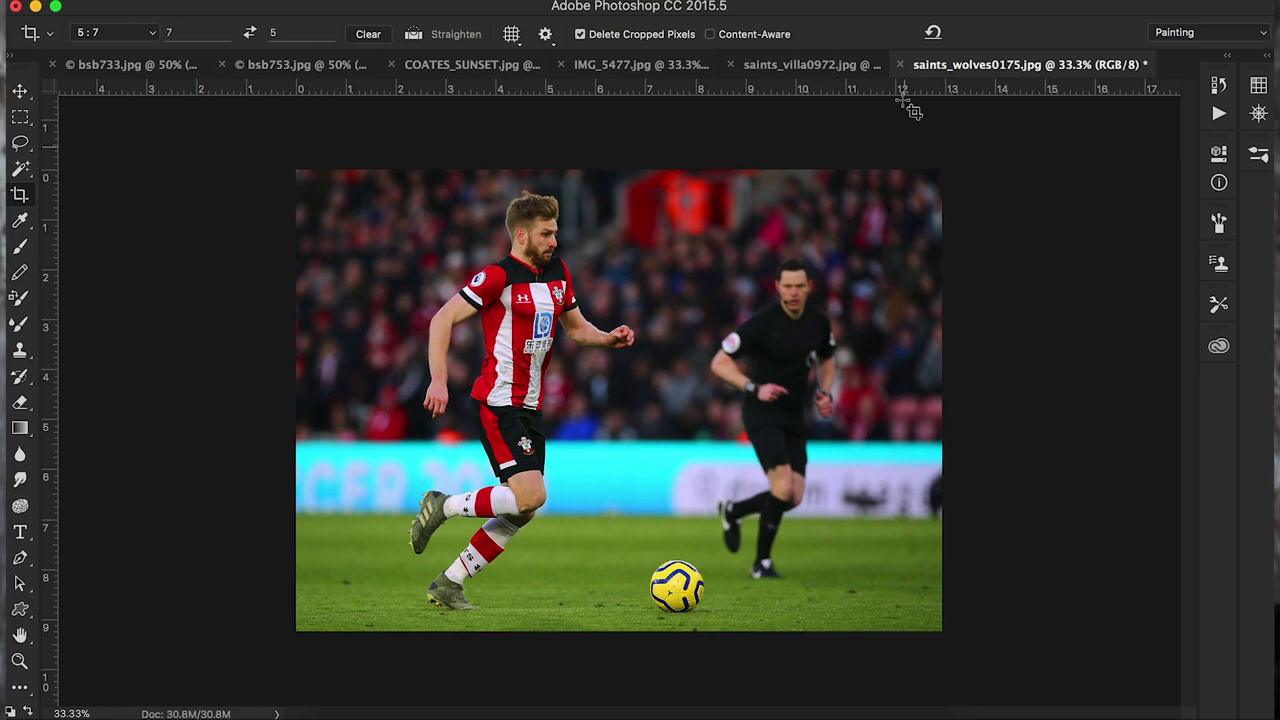
{"action": "left_click", "coordinate": [900, 64]}
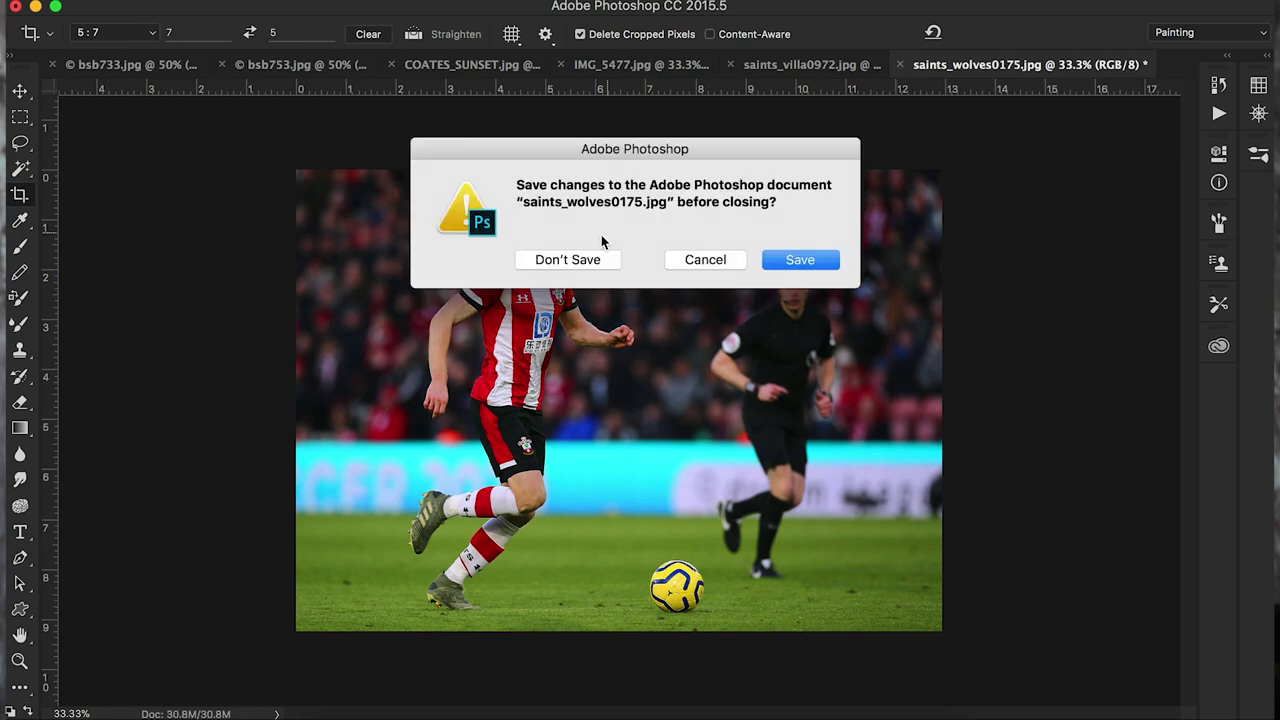
{"action": "left_click", "coordinate": [574, 259]}
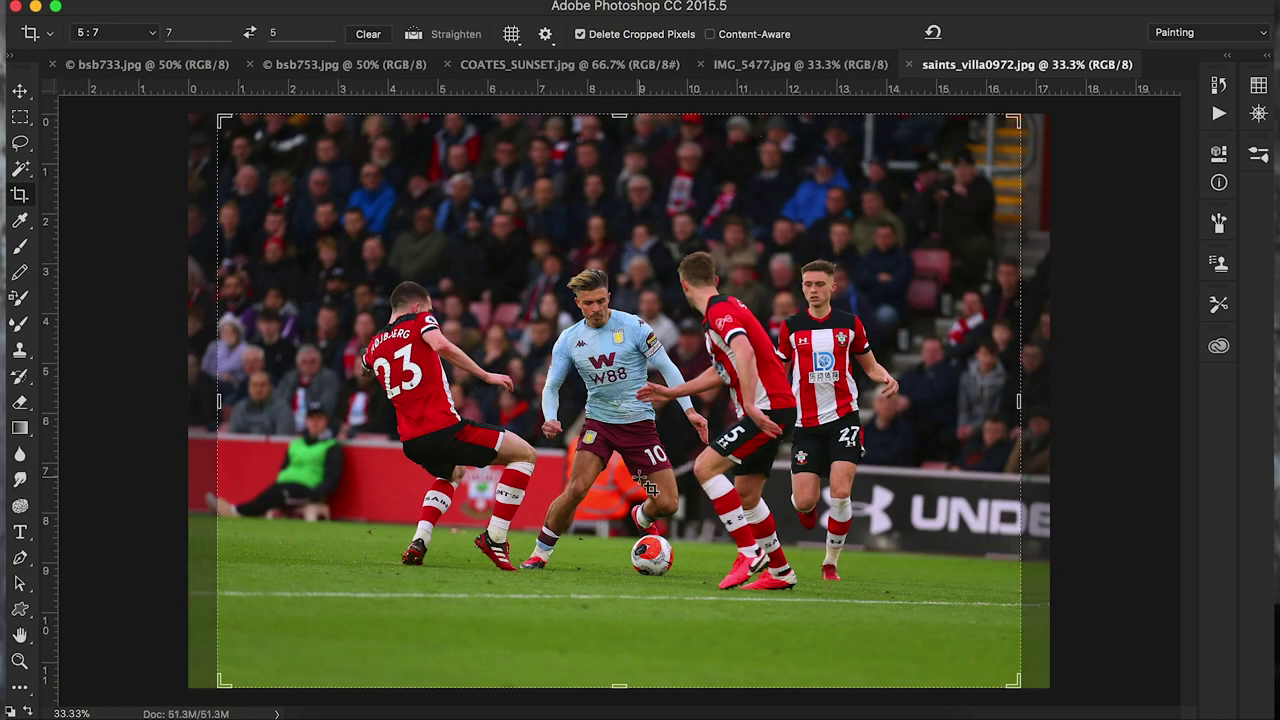
Place a tight 7:5 crop around the four players in saints_villa0972.jpg, trimming the crowd and foreground grass.
{"action": "left_click_drag", "start_coordinate": [222, 684], "coordinate": [267, 670]}
{"action": "left_click_drag", "start_coordinate": [975, 147], "coordinate": [943, 186]}
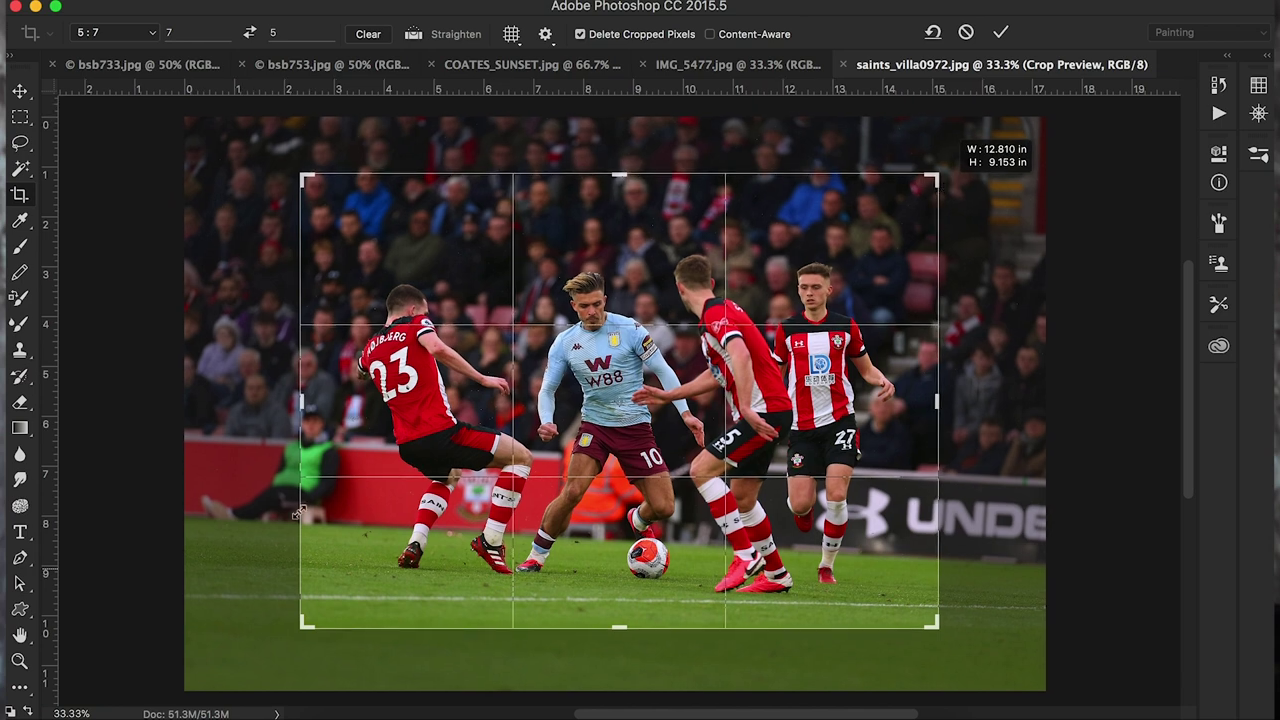
{"action": "left_click_drag", "start_coordinate": [302, 624], "coordinate": [310, 627]}
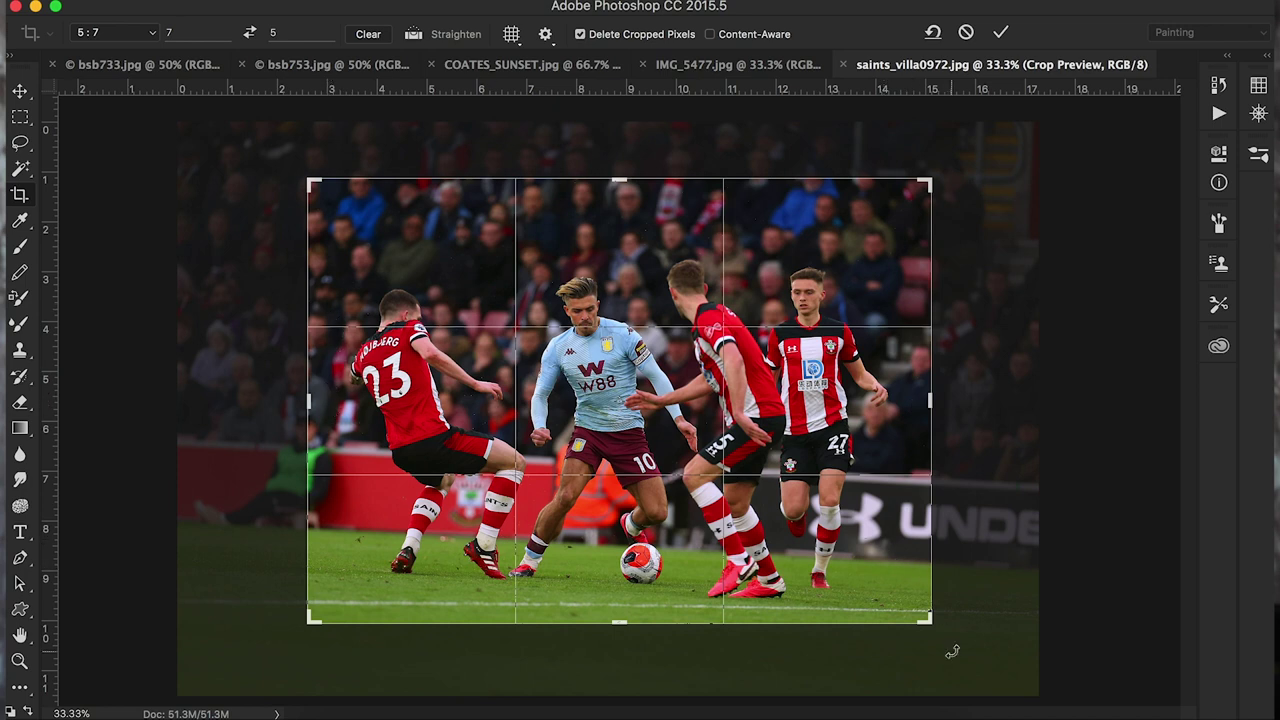
Rotate the football photo to level the advertising boards, apply the crop, and close saints_villa0972.jpg without saving.
{"action": "left_click_drag", "start_coordinate": [952, 649], "coordinate": [960, 631]}
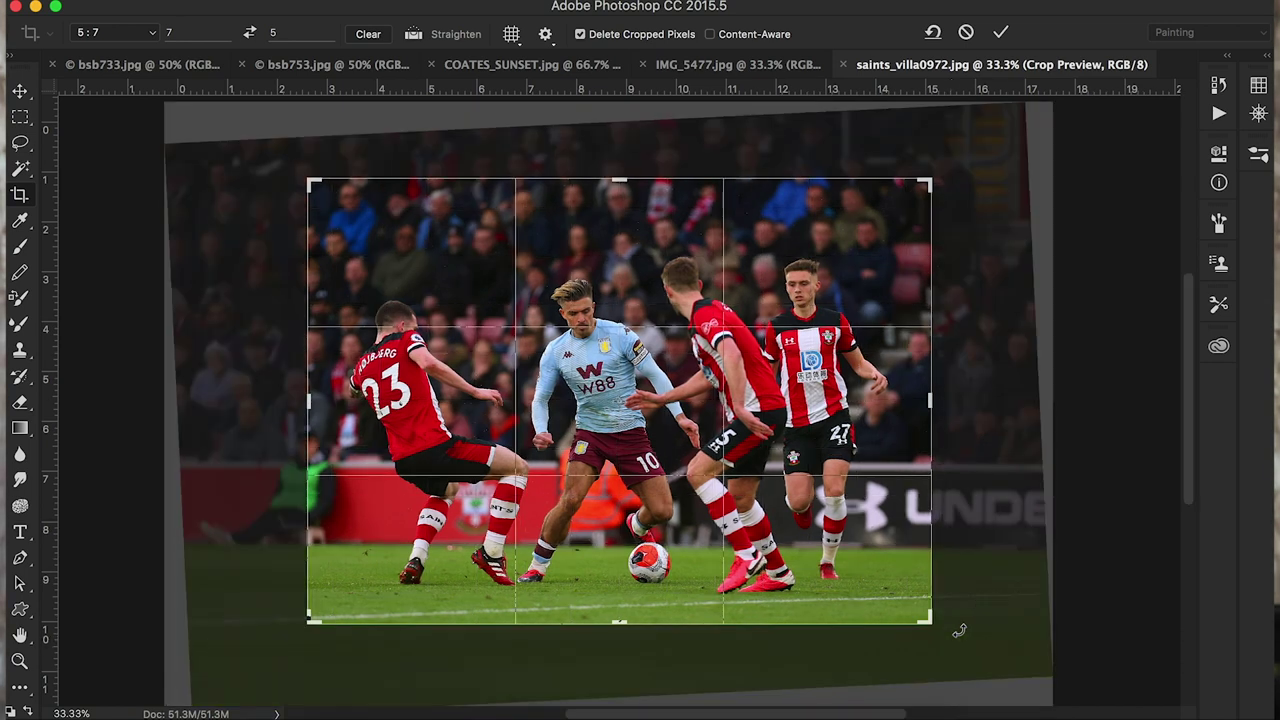
{"action": "key", "text": "Return"}
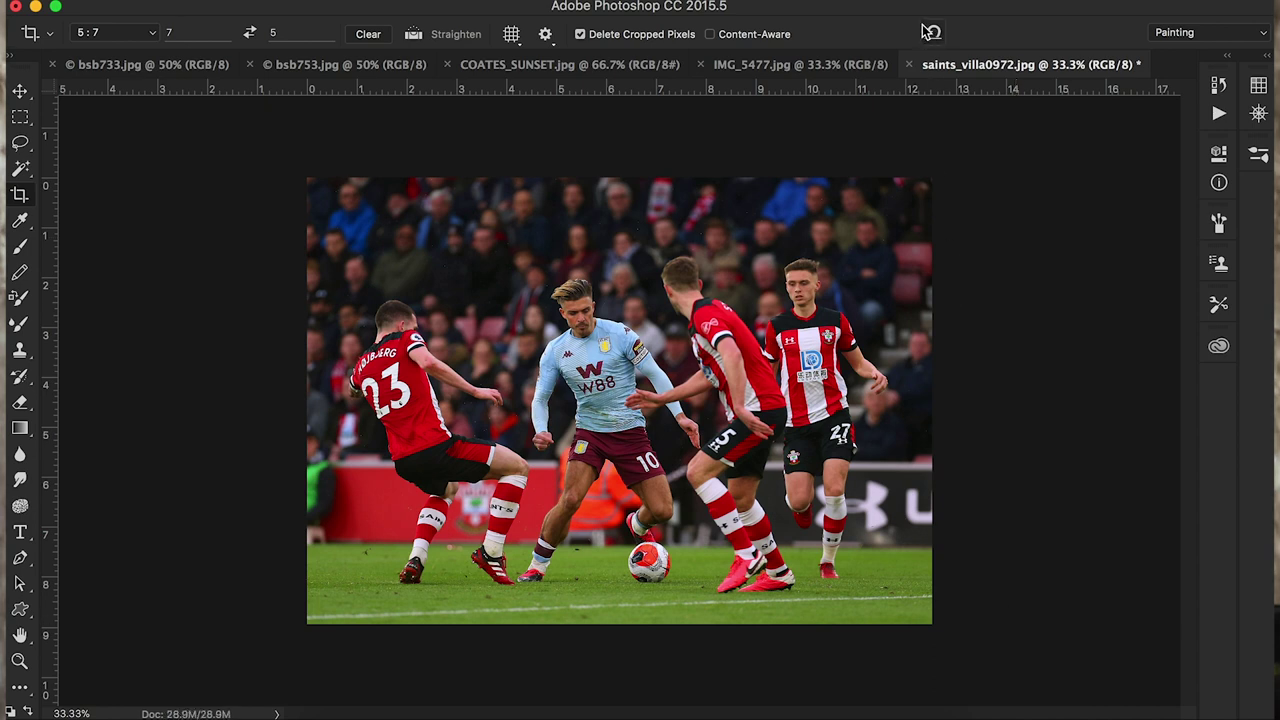
{"action": "left_click", "coordinate": [908, 65]}
{"action": "left_click", "coordinate": [584, 262]}
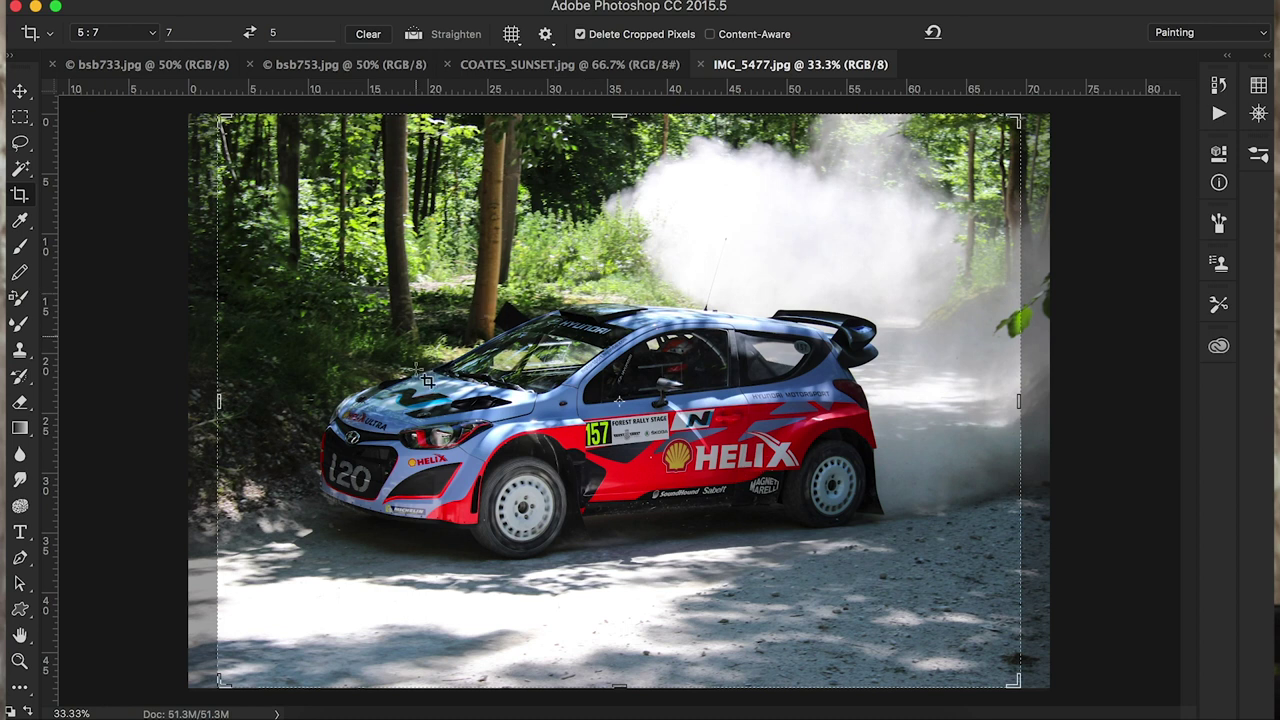
{"action": "left_click", "coordinate": [328, 355]}
{"action": "key", "text": "Right"}
{"action": "key", "text": "Right"}
{"action": "key", "text": "Right"}
{"action": "key", "text": "Right"}
{"action": "key", "text": "Right"}
{"action": "key", "text": "Right"}
{"action": "key", "text": "Right"}
{"action": "key", "text": "Right"}
{"action": "key", "text": "Right"}
{"action": "key", "text": "Right"}
{"action": "key", "text": "Right"}
{"action": "key", "text": "Right"}
{"action": "key", "text": "Right"}
{"action": "key", "text": "Right"}
{"action": "key", "text": "Right"}
{"action": "key", "text": "Right"}
{"action": "key", "text": "Right"}
{"action": "key", "text": "Right"}
{"action": "key", "text": "Right"}
{"action": "key", "text": "Right"}
{"action": "key", "text": "Right"}
{"action": "key", "text": "Right"}
{"action": "key", "text": "Right"}
{"action": "key", "text": "Right"}
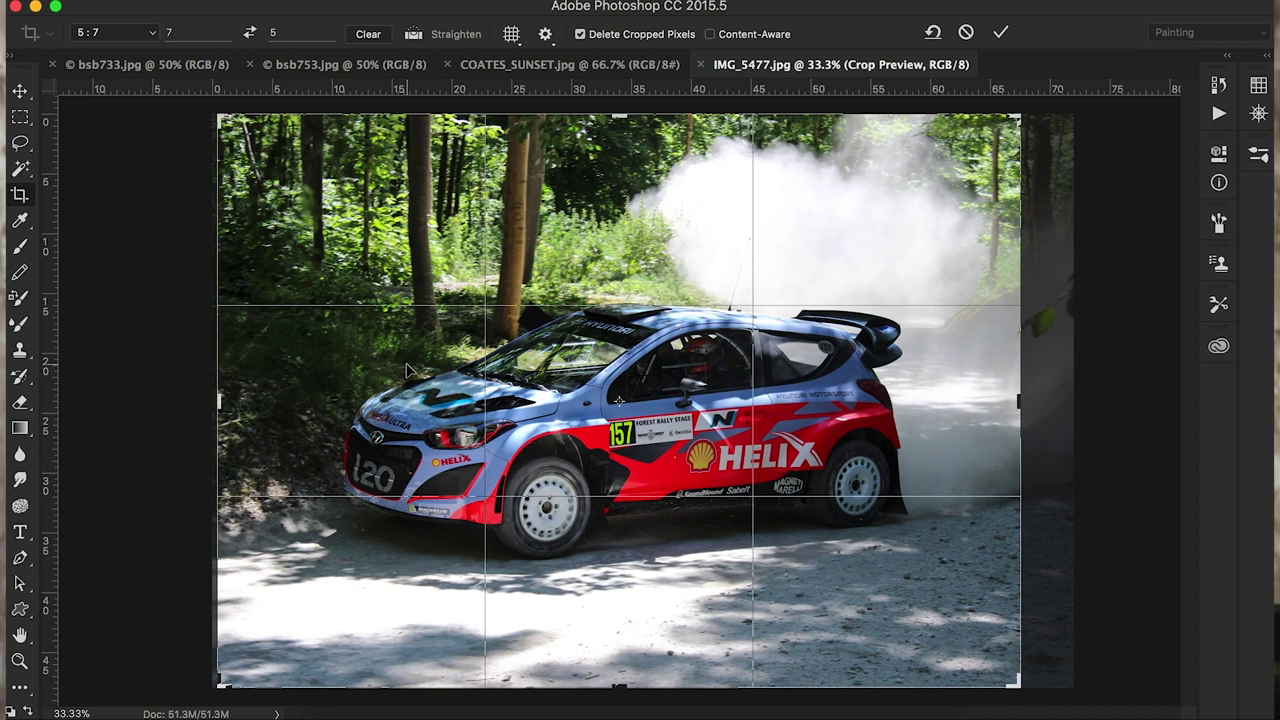
{"action": "left_click", "coordinate": [20, 92]}
{"action": "left_click", "coordinate": [600, 265]}
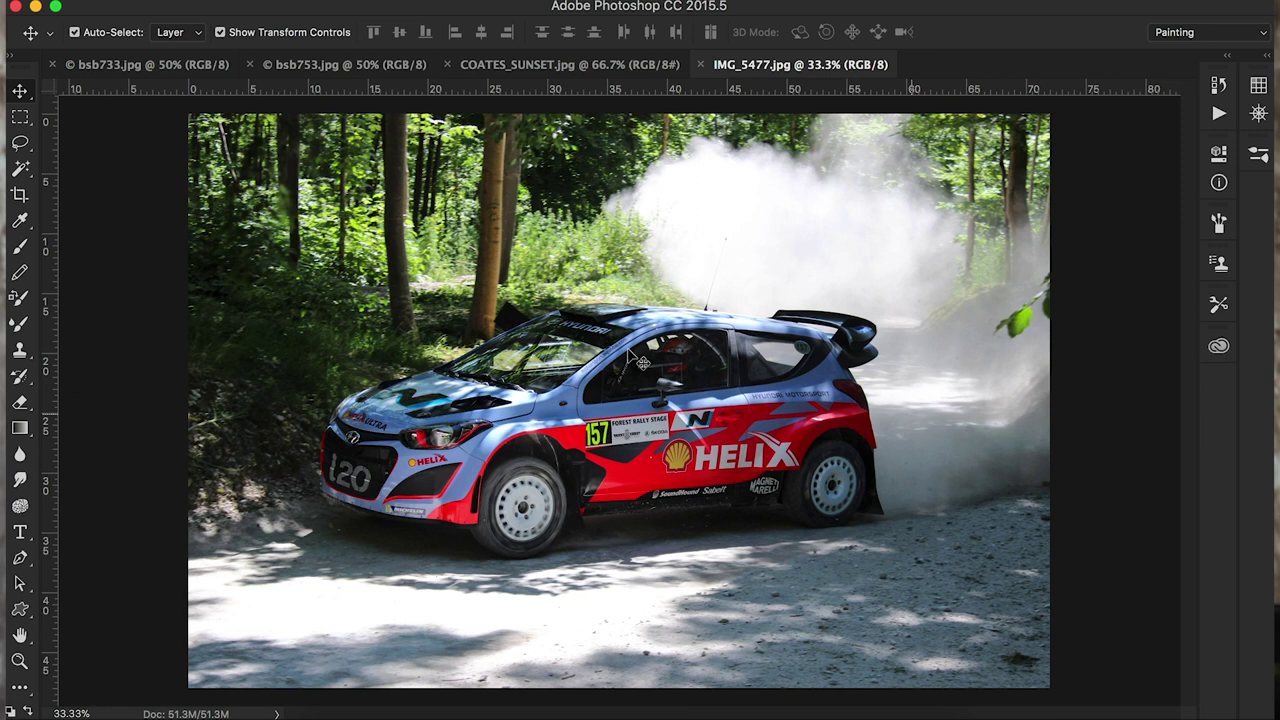
Place a 7:5 crop on IMG_5477.jpg and shift the photo right to keep space ahead of the rally car and exclude the hanging leaf.
{"action": "left_click", "coordinate": [19, 195]}
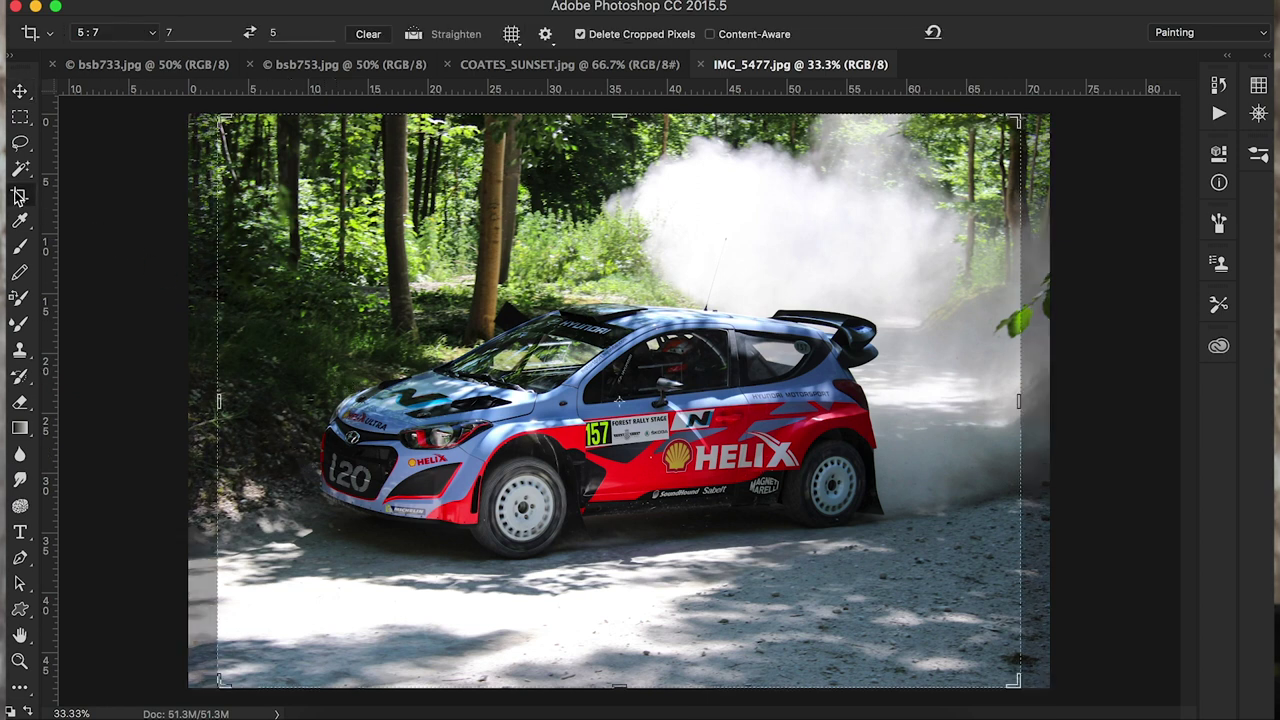
{"action": "left_click", "coordinate": [412, 373]}
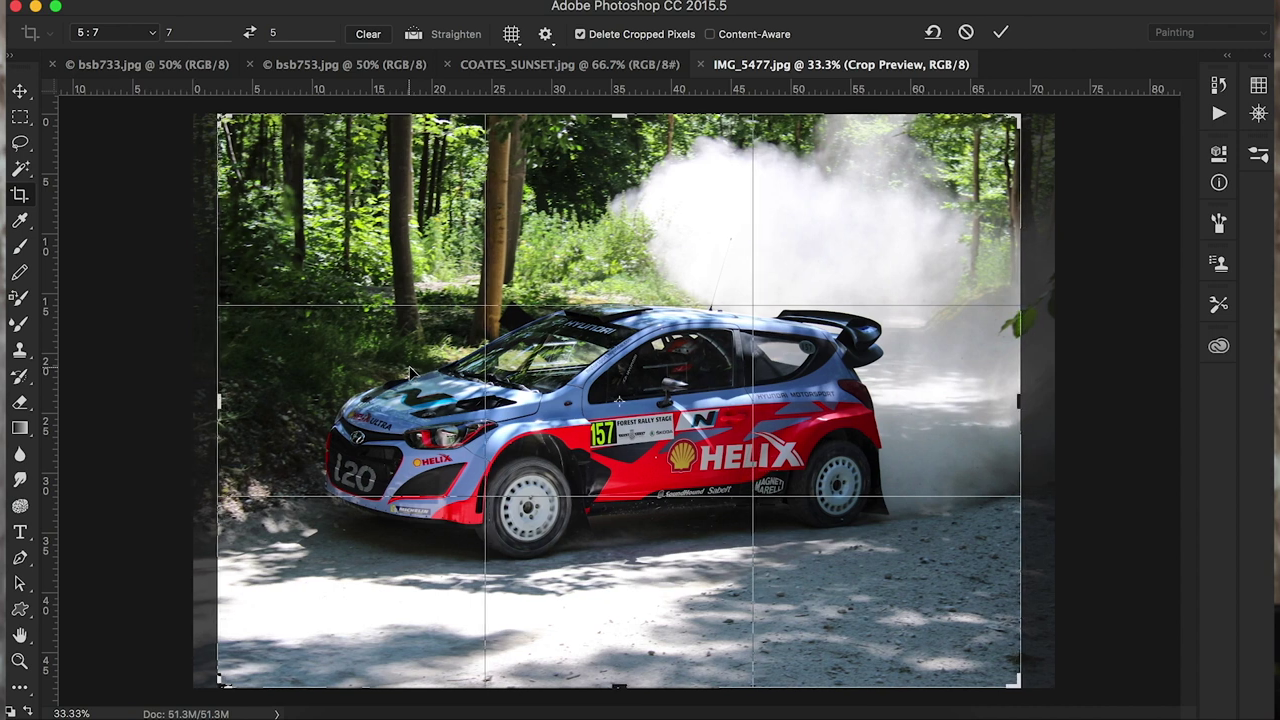
{"action": "key", "text": "shift+Right"}
{"action": "key", "text": "shift+Right"}
{"action": "key", "text": "shift+Right"}
{"action": "key", "text": "Right"}
{"action": "key", "text": "Right"}
{"action": "key", "text": "Right"}
{"action": "key", "text": "Right"}
{"action": "key", "text": "Right"}
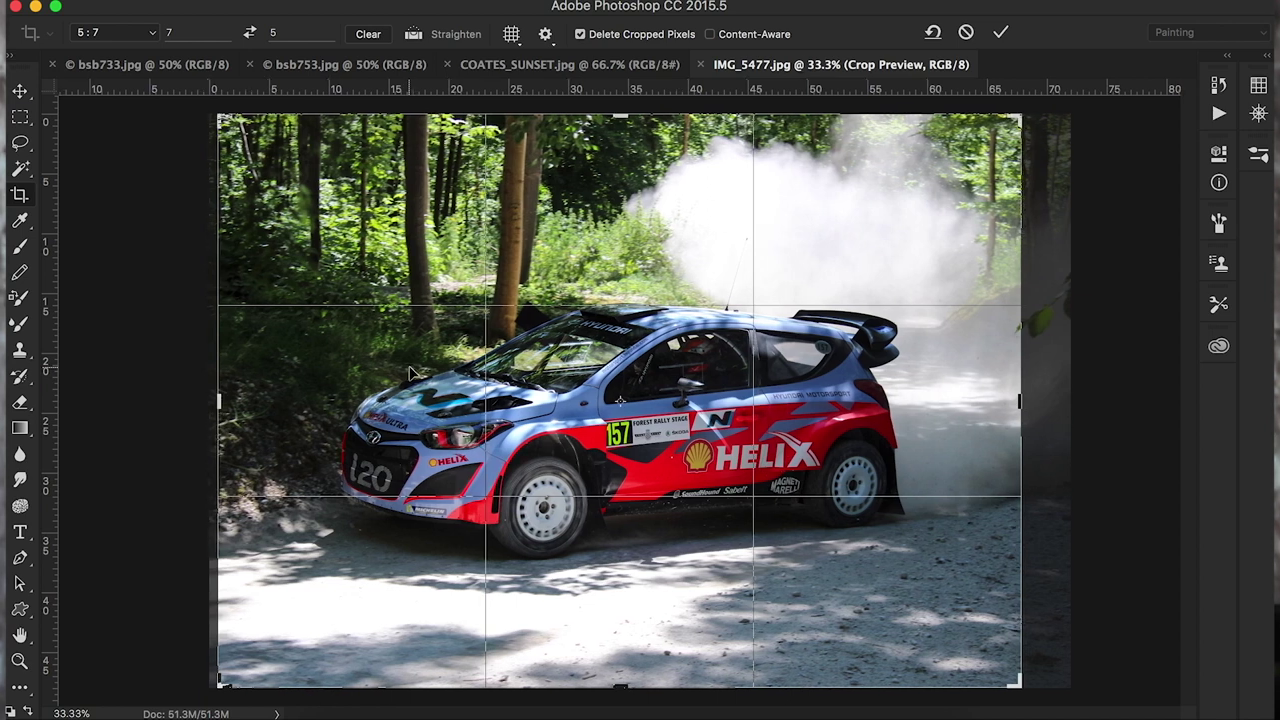
{"action": "key", "text": "Right"}
{"action": "key", "text": "Right"}
{"action": "key", "text": "Right"}
{"action": "key", "text": "Right"}
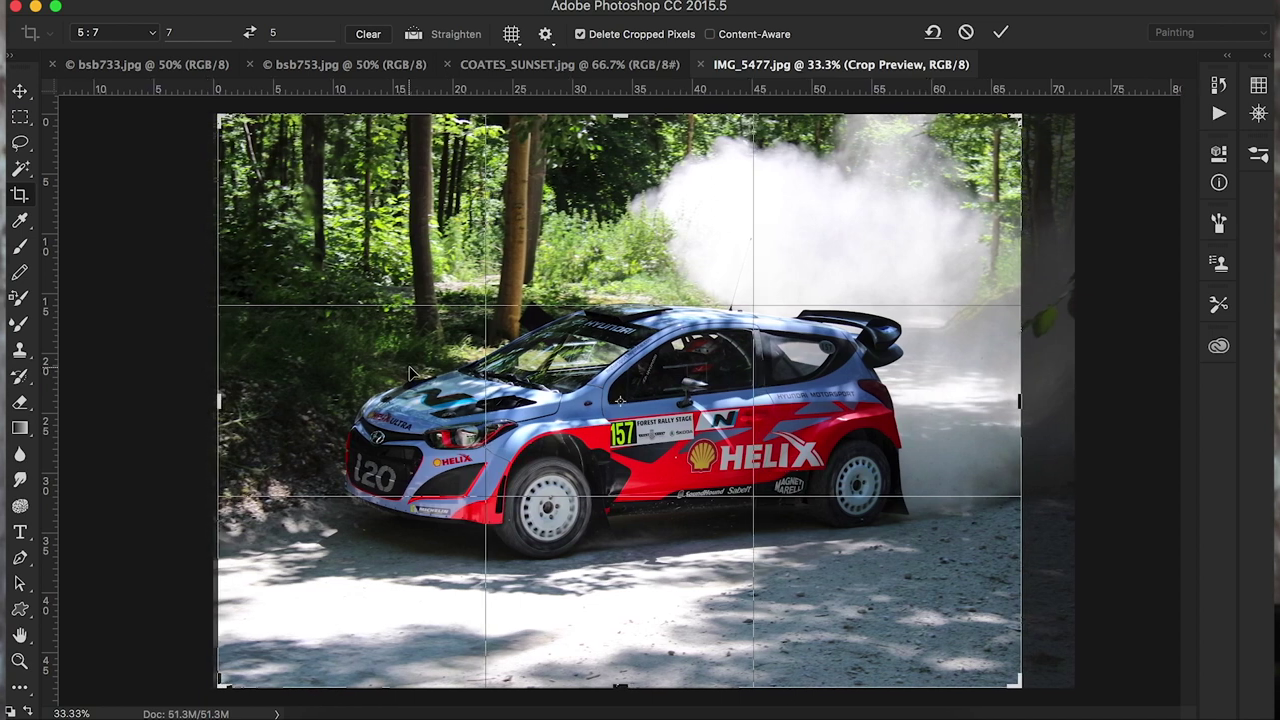
Tighten the 7:5 crop around the rally car, apply it, and close IMG_5477.jpg without saving.
{"action": "key", "text": "Right"}
{"action": "key", "text": "Right"}
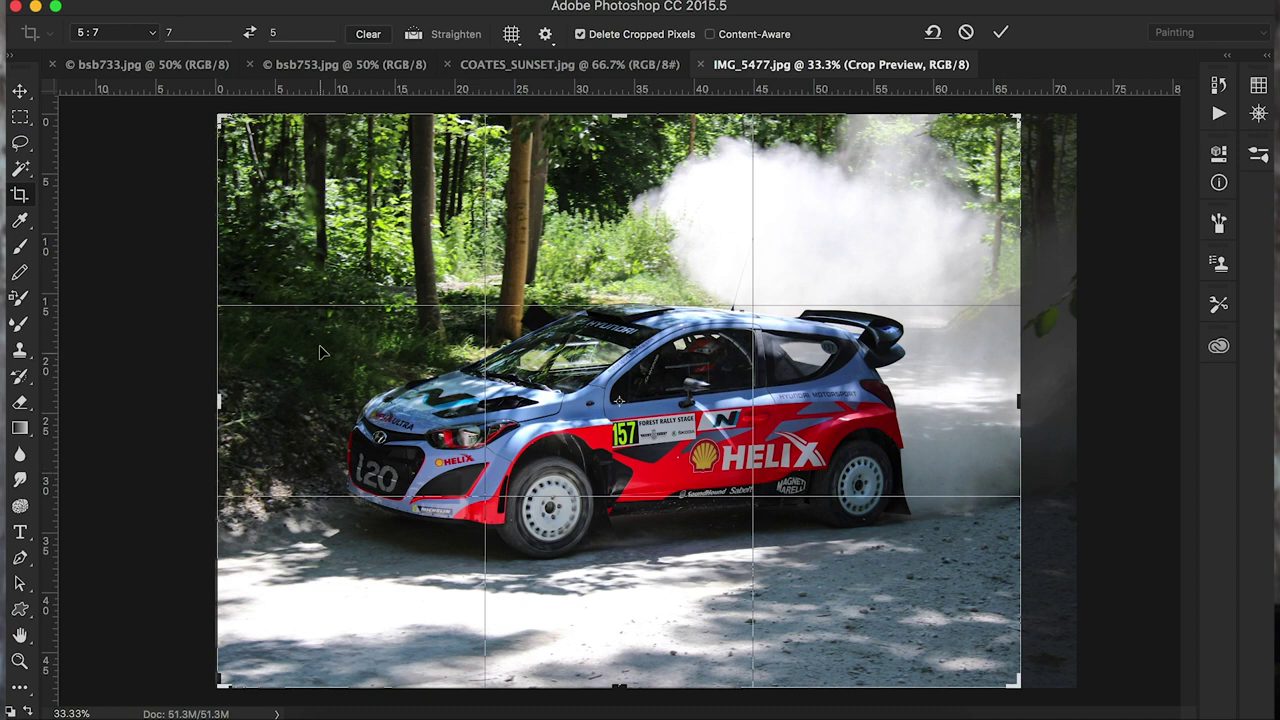
{"action": "left_click_drag", "start_coordinate": [1022, 117], "coordinate": [1010, 138]}
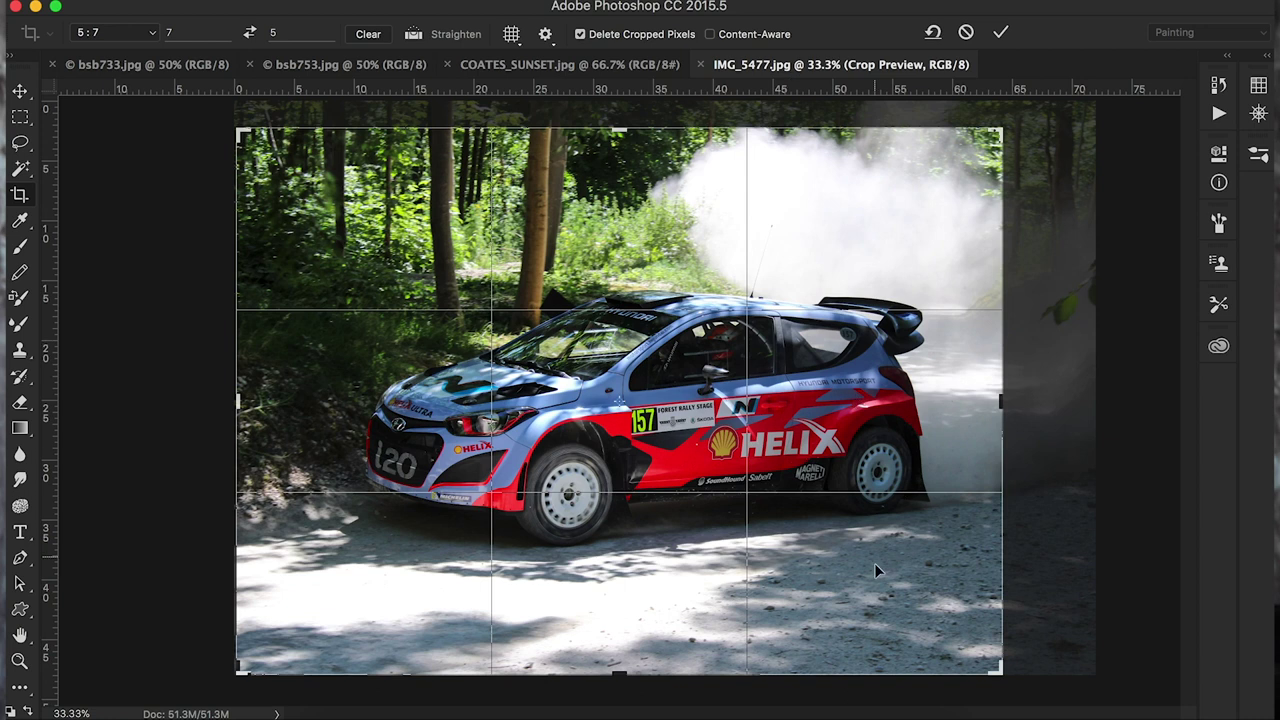
{"action": "key", "text": "Return"}
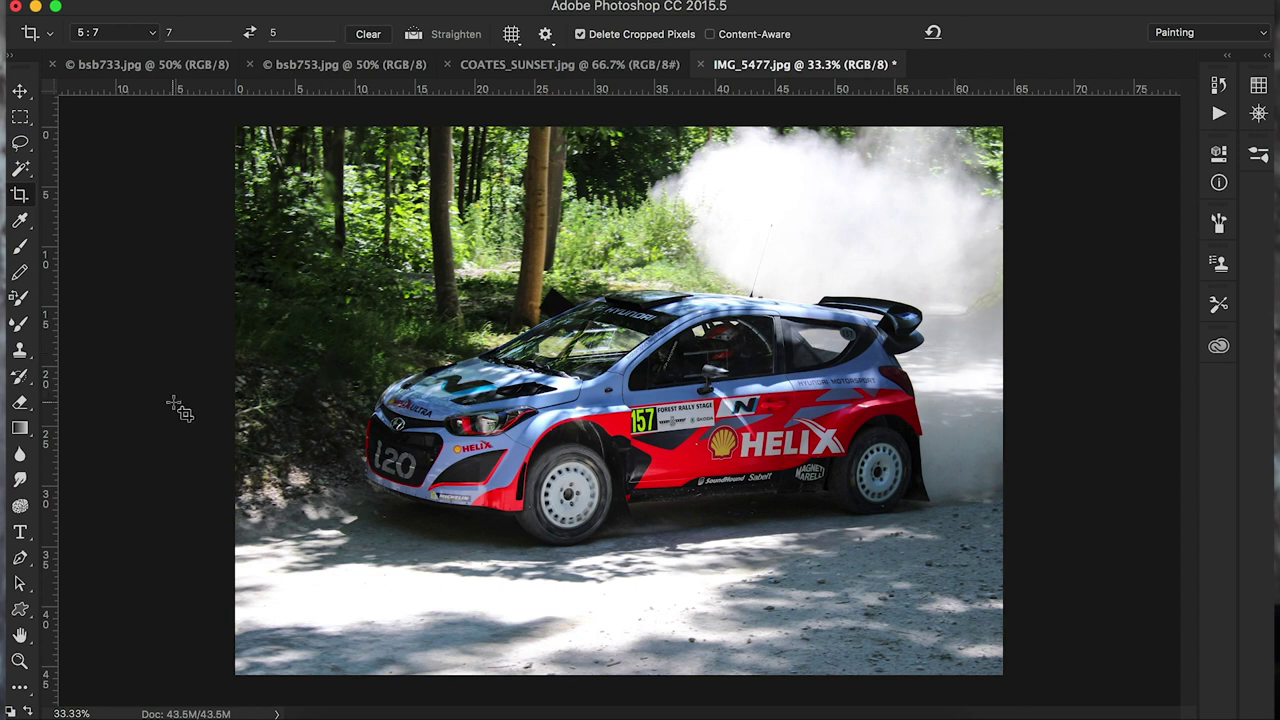
{"action": "left_click", "coordinate": [701, 64]}
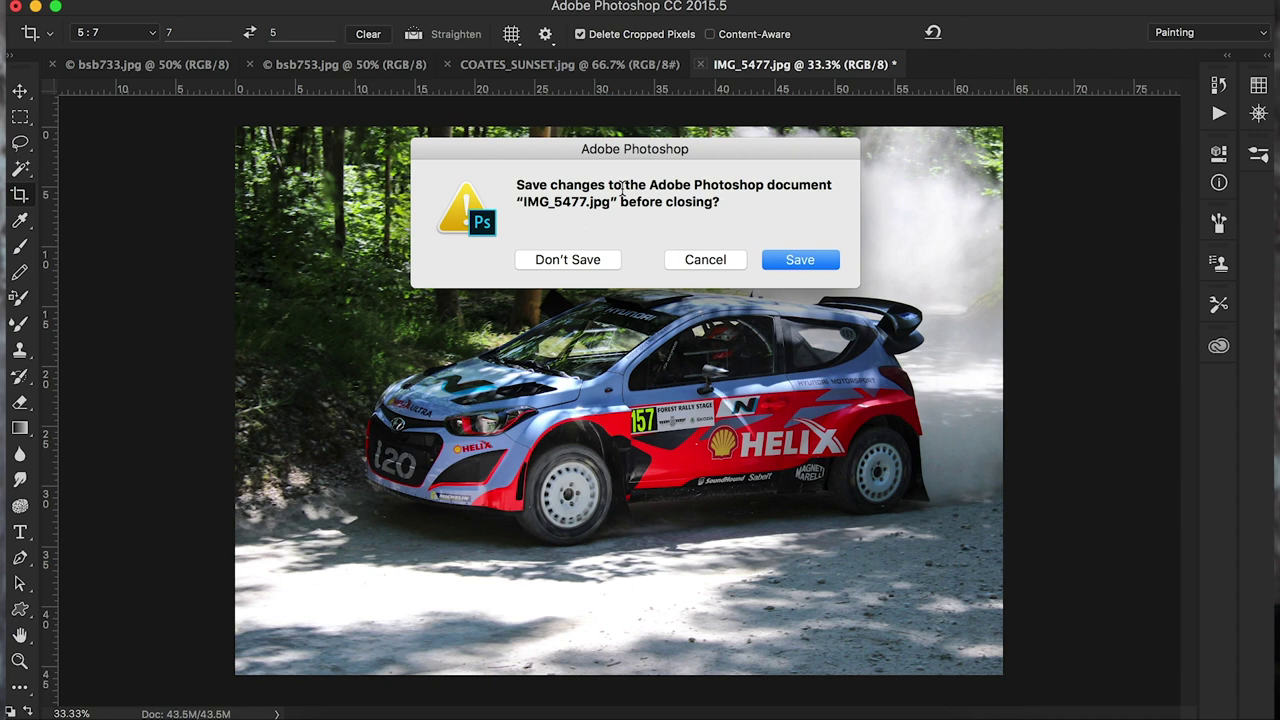
{"action": "left_click", "coordinate": [568, 260]}
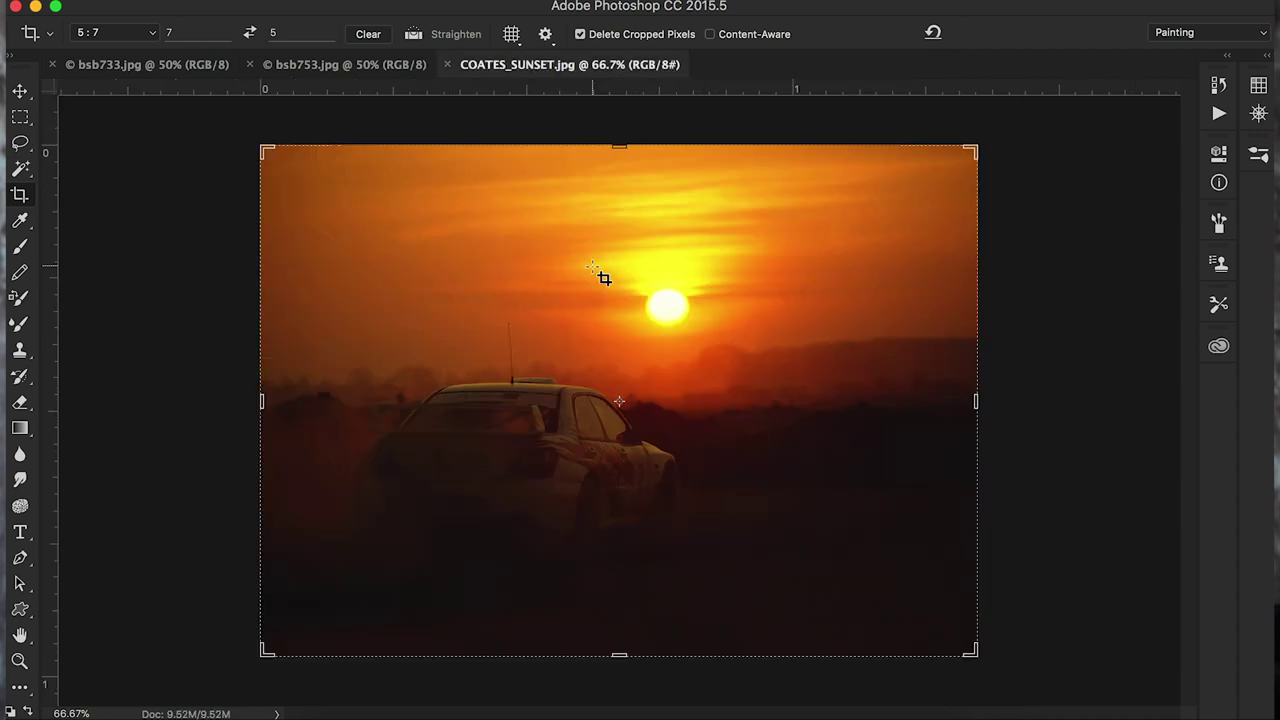
View COATES_SUNSET.jpg without the crop border and bring back the 7:5 crop overlay to examine the placement of car and sun.
{"action": "left_click", "coordinate": [22, 95]}
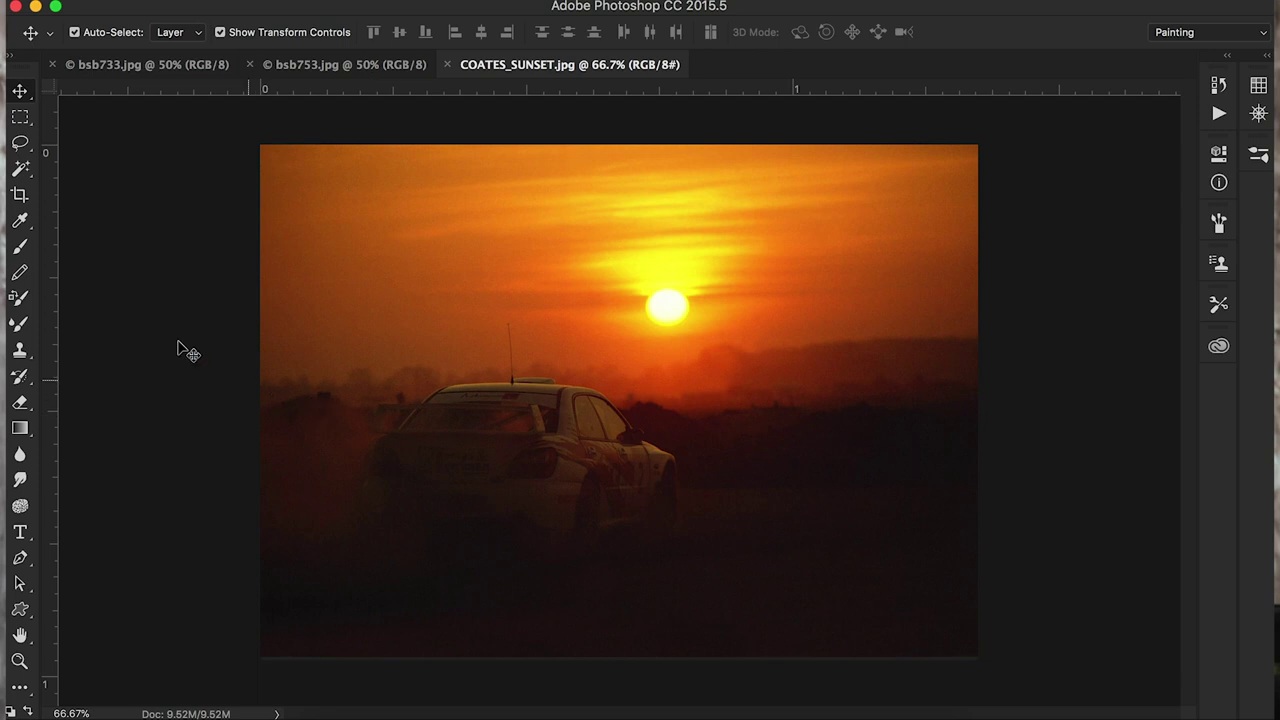
{"action": "left_click", "coordinate": [18, 195]}
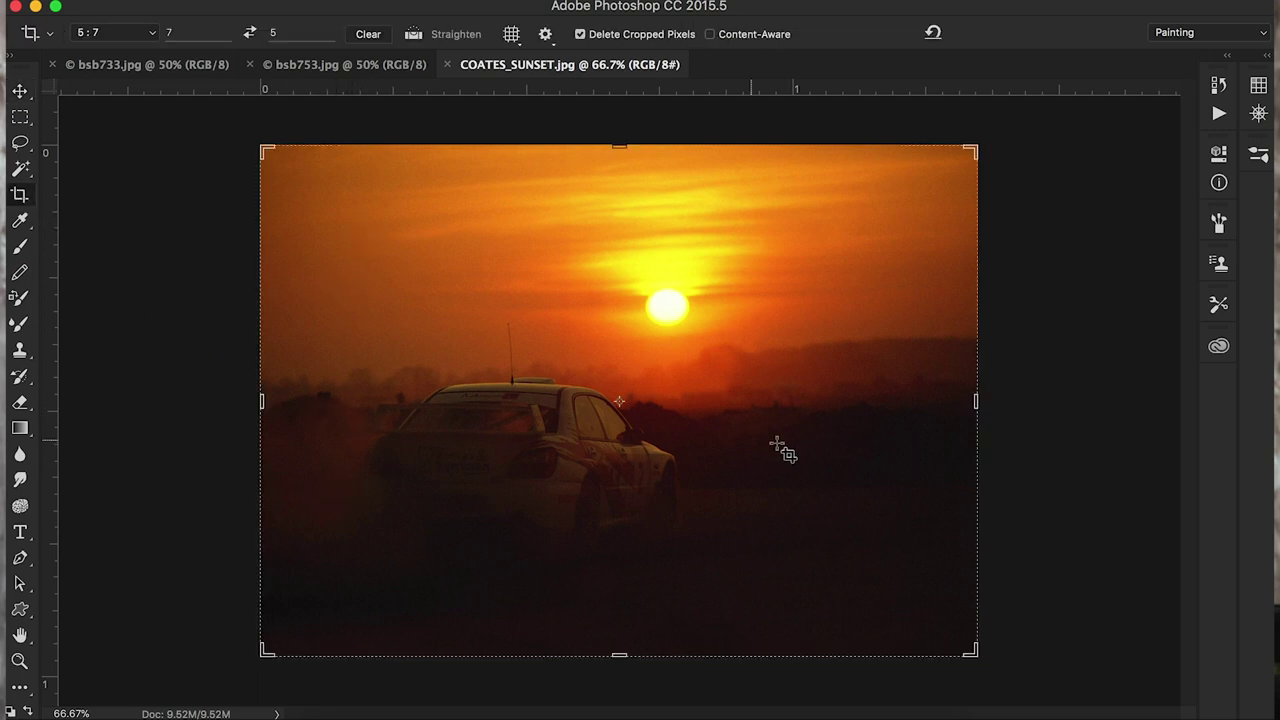
{"action": "left_click", "coordinate": [610, 493]}
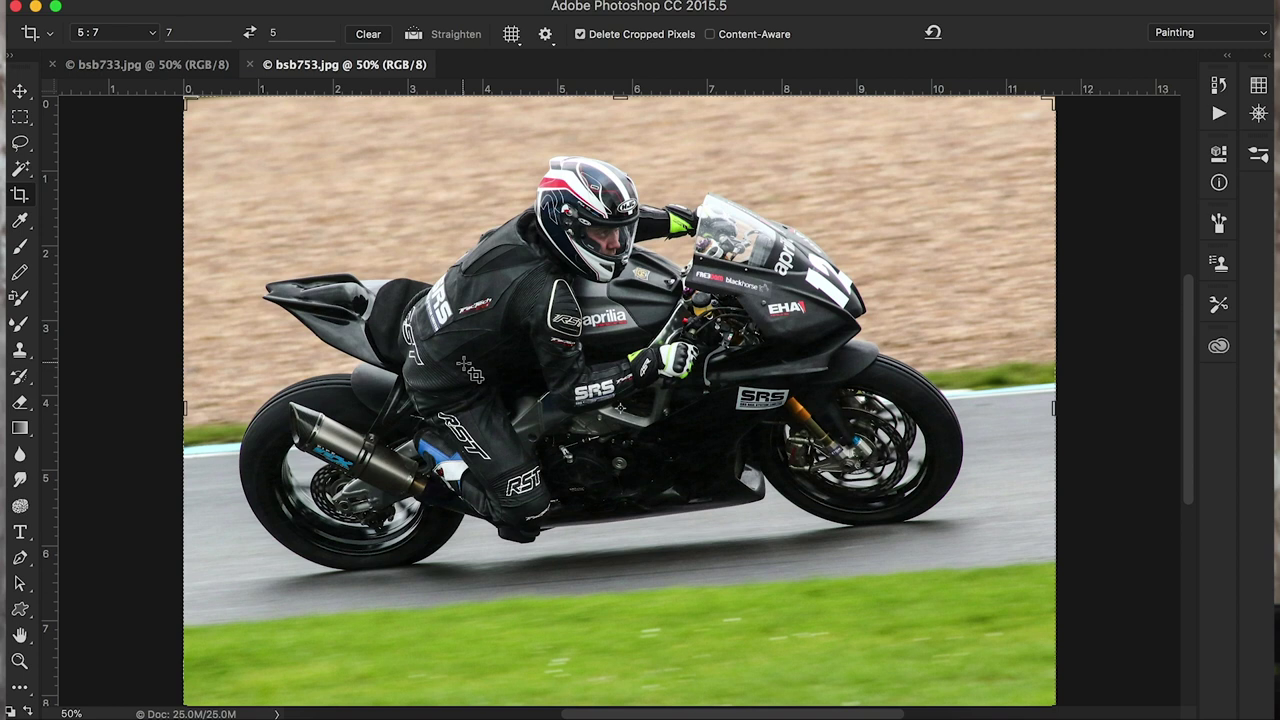
Rotate bsb753.jpg by 3.6° within a 7:5 crop to level the track and grass edge, and apply the crop.
{"action": "left_click", "coordinate": [240, 325]}
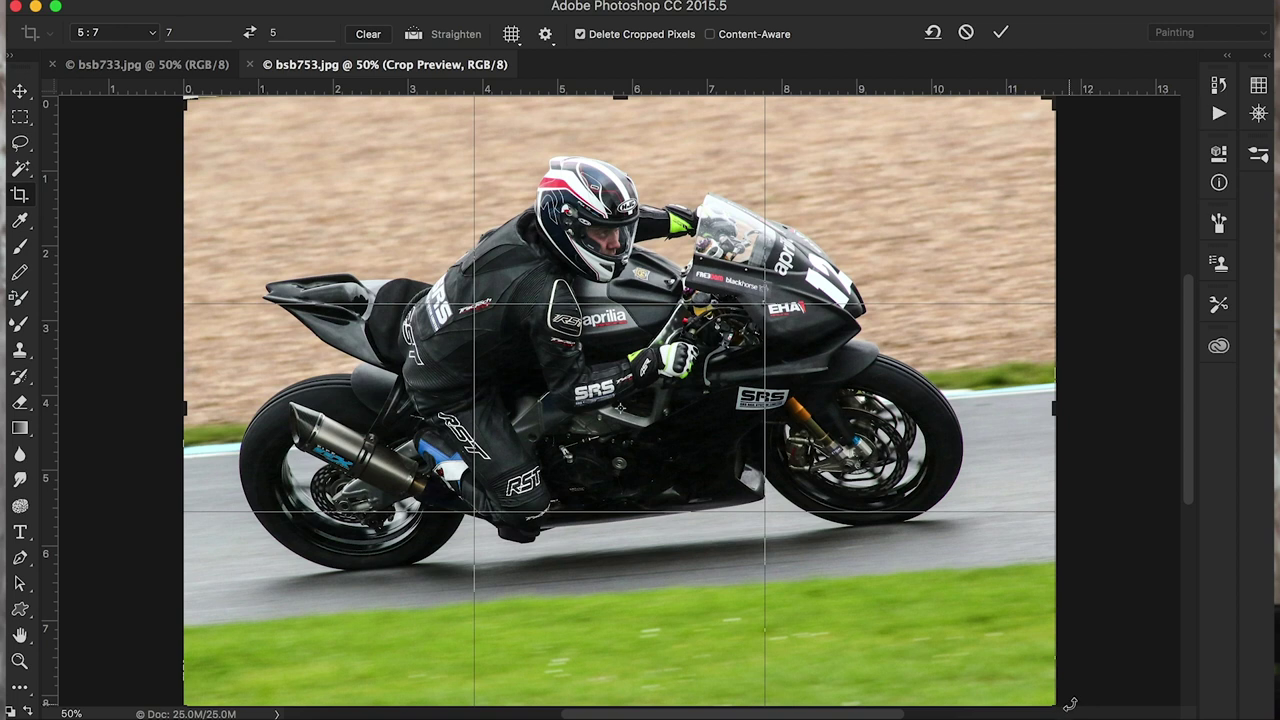
{"action": "left_click_drag", "start_coordinate": [1071, 703], "coordinate": [1071, 703]}
{"action": "left_click_drag", "start_coordinate": [1068, 713], "coordinate": [1055, 718]}
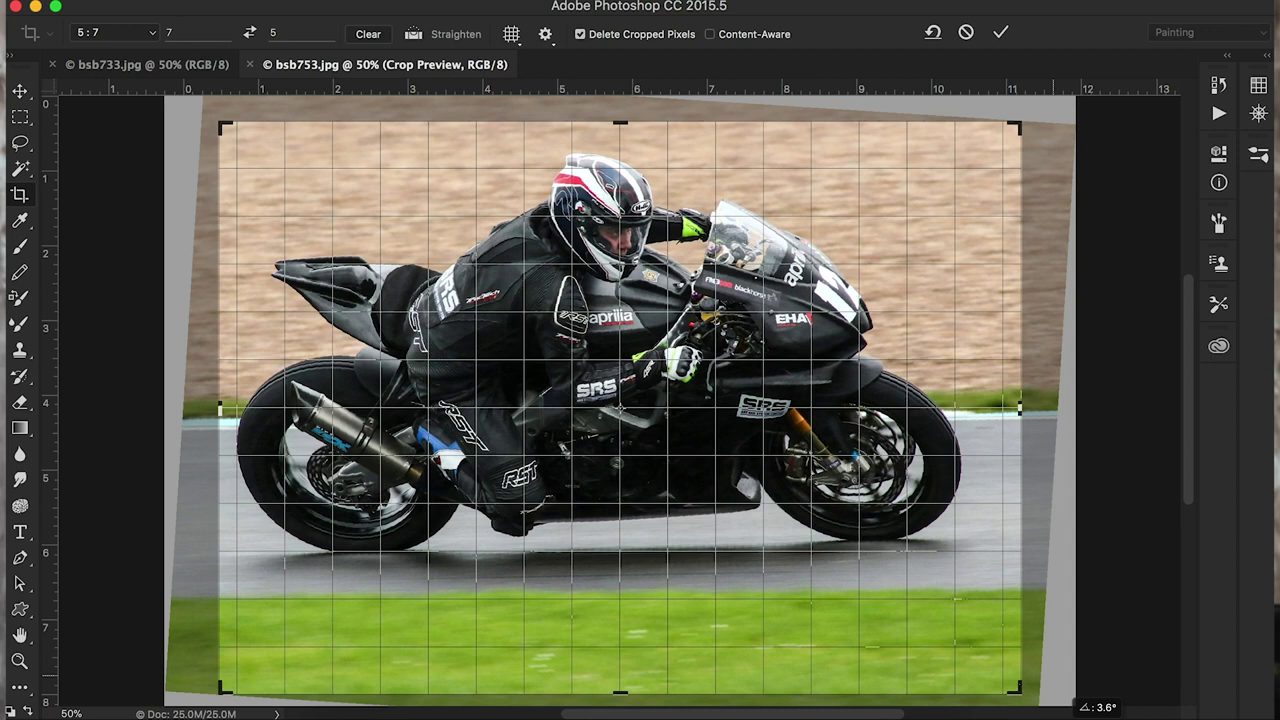
{"action": "left_click_drag", "start_coordinate": [1055, 718], "coordinate": [1055, 718]}
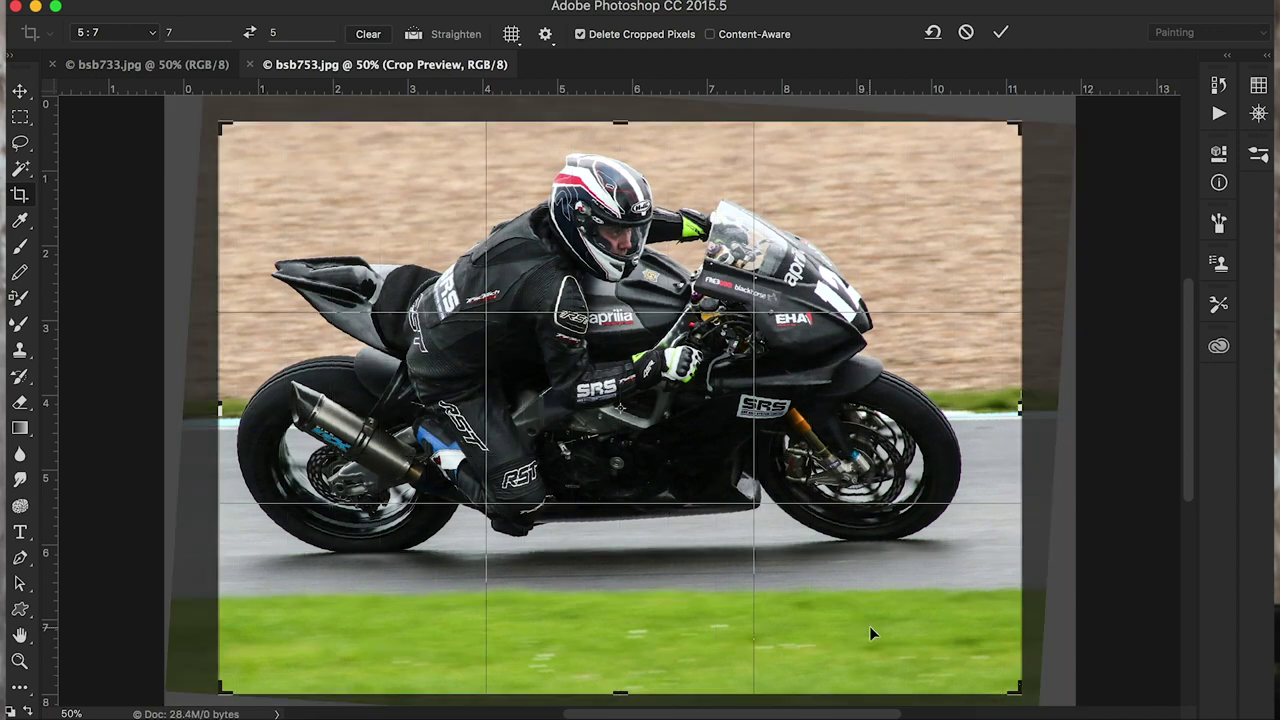
{"action": "key", "text": "Return"}
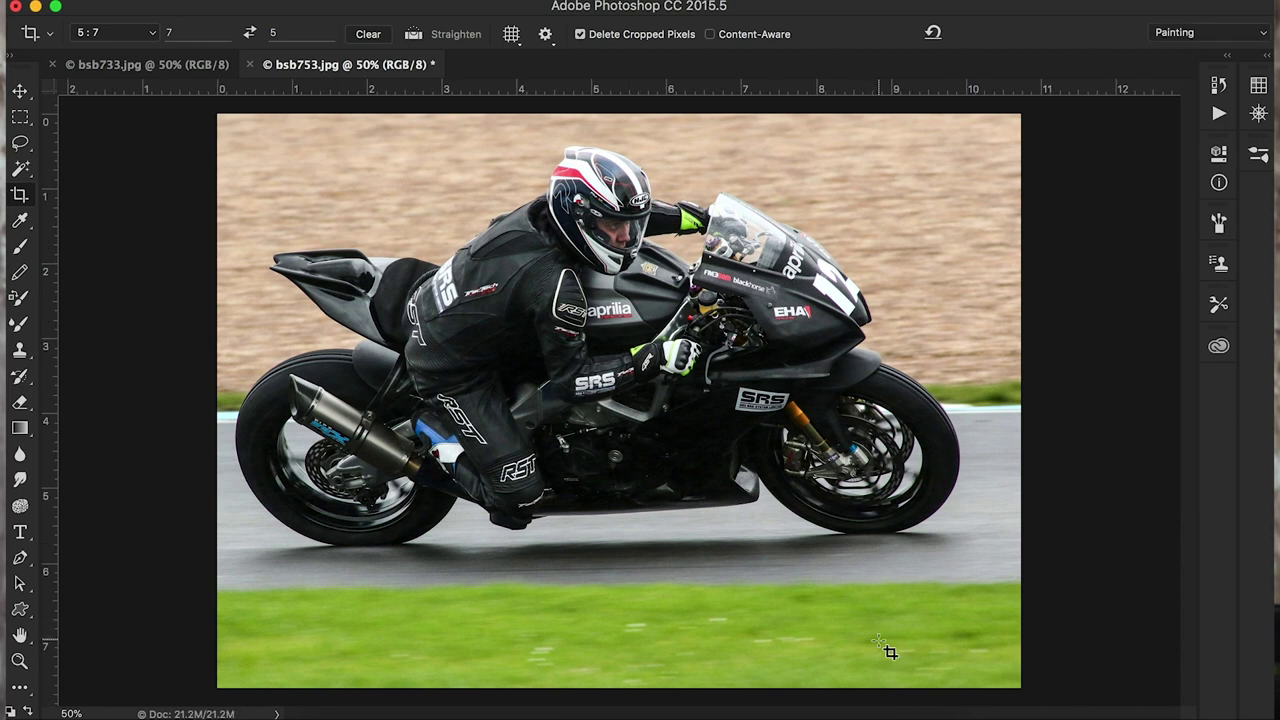
Toggle the straightened crop off and on to compare it with the original, and close bsb753.jpg without saving.
{"action": "key", "text": "super+z"}
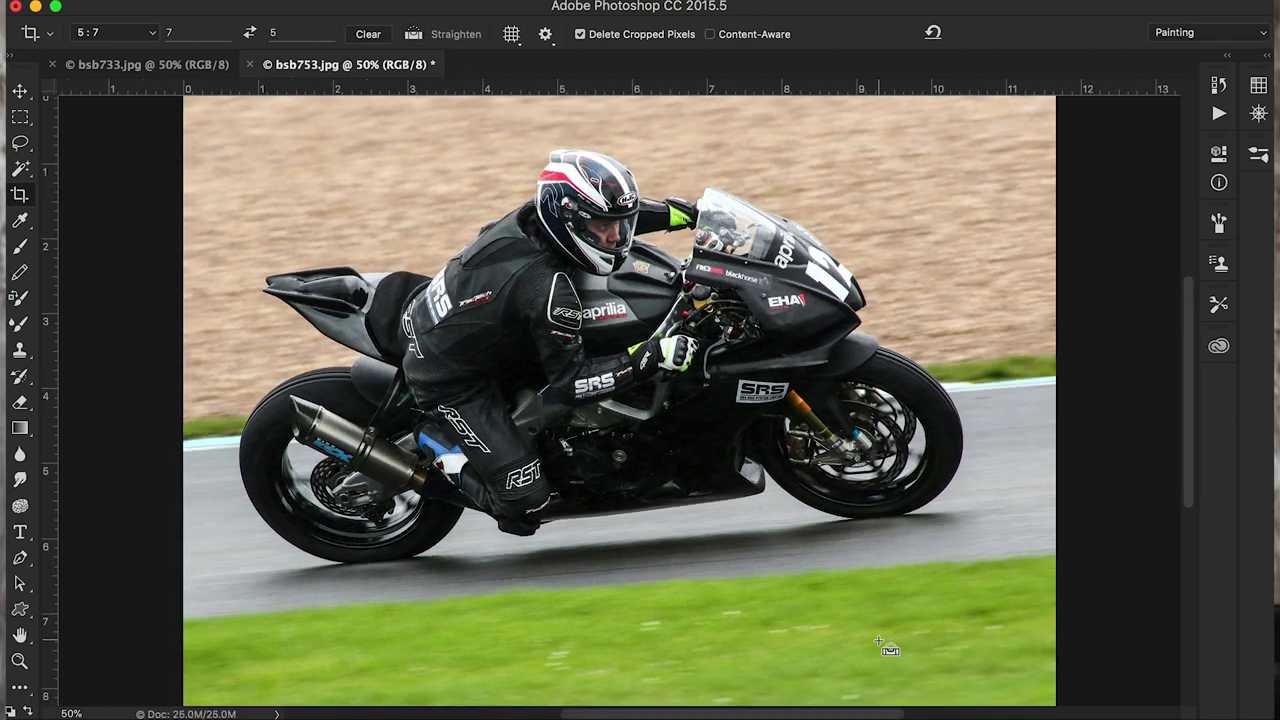
{"action": "key", "text": "super+z"}
{"action": "key", "text": "super+z"}
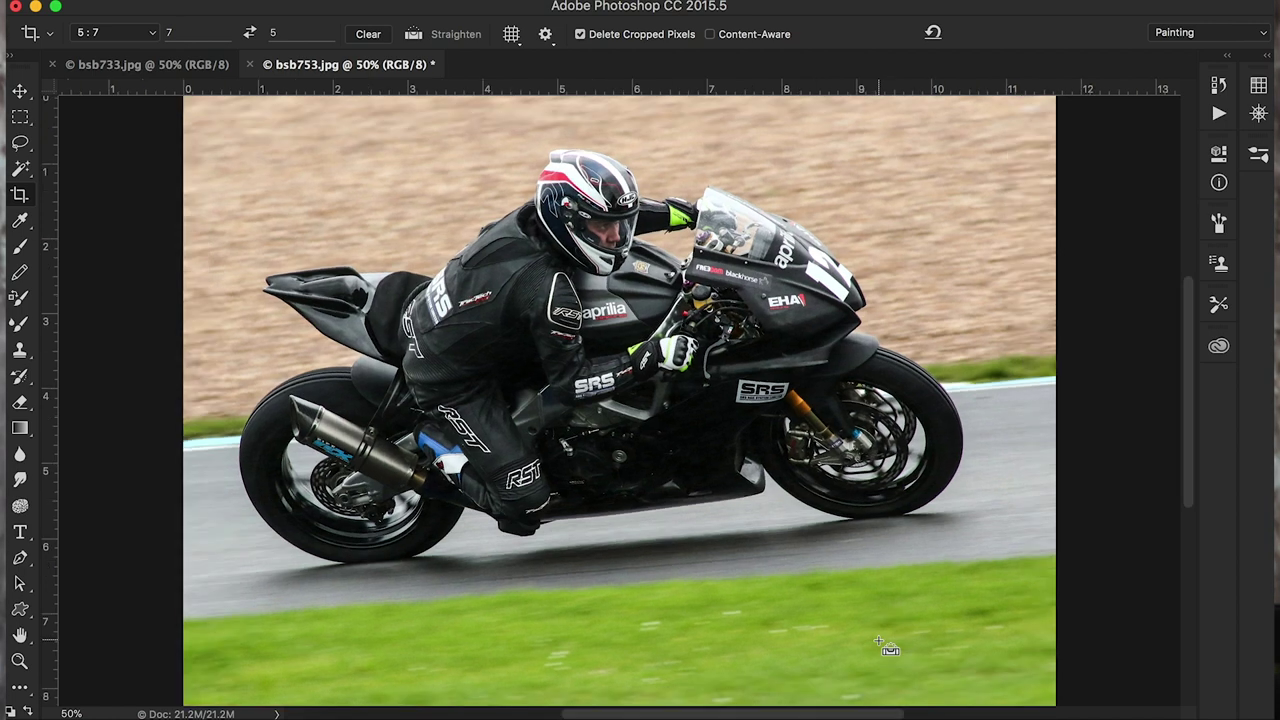
{"action": "key", "text": "super+z"}
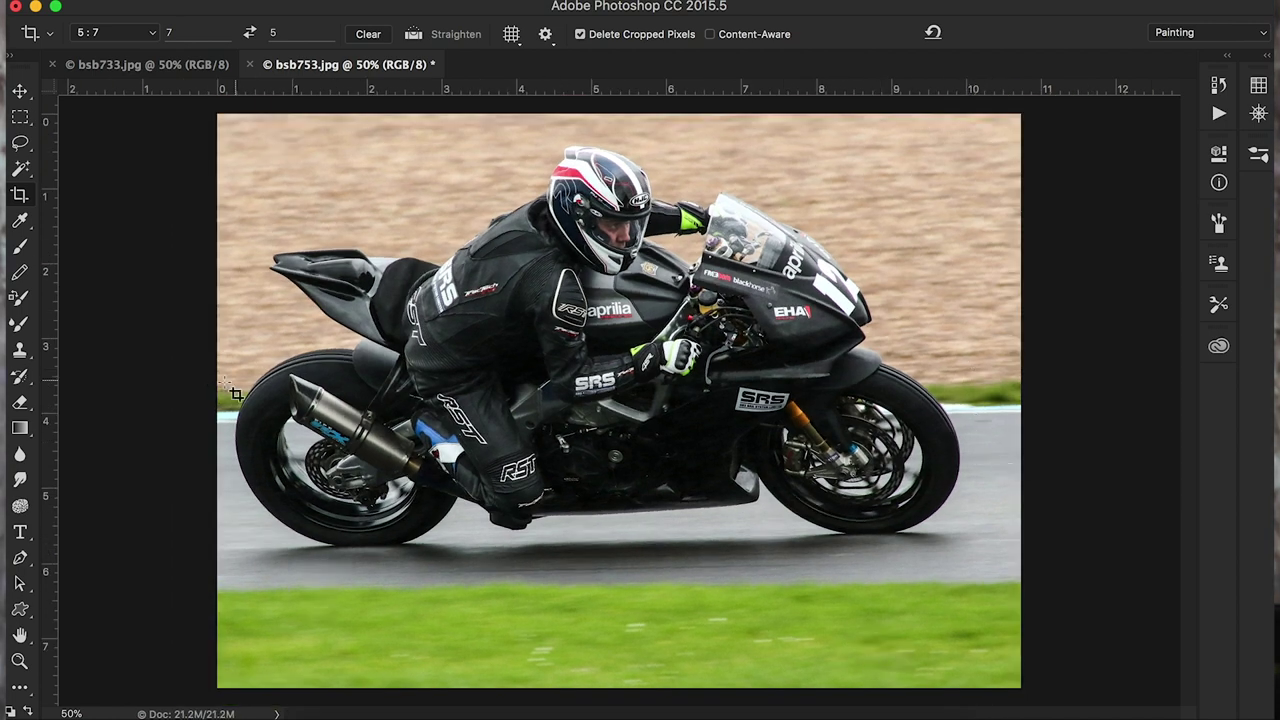
{"action": "left_click", "coordinate": [250, 64]}
{"action": "left_click", "coordinate": [569, 260]}
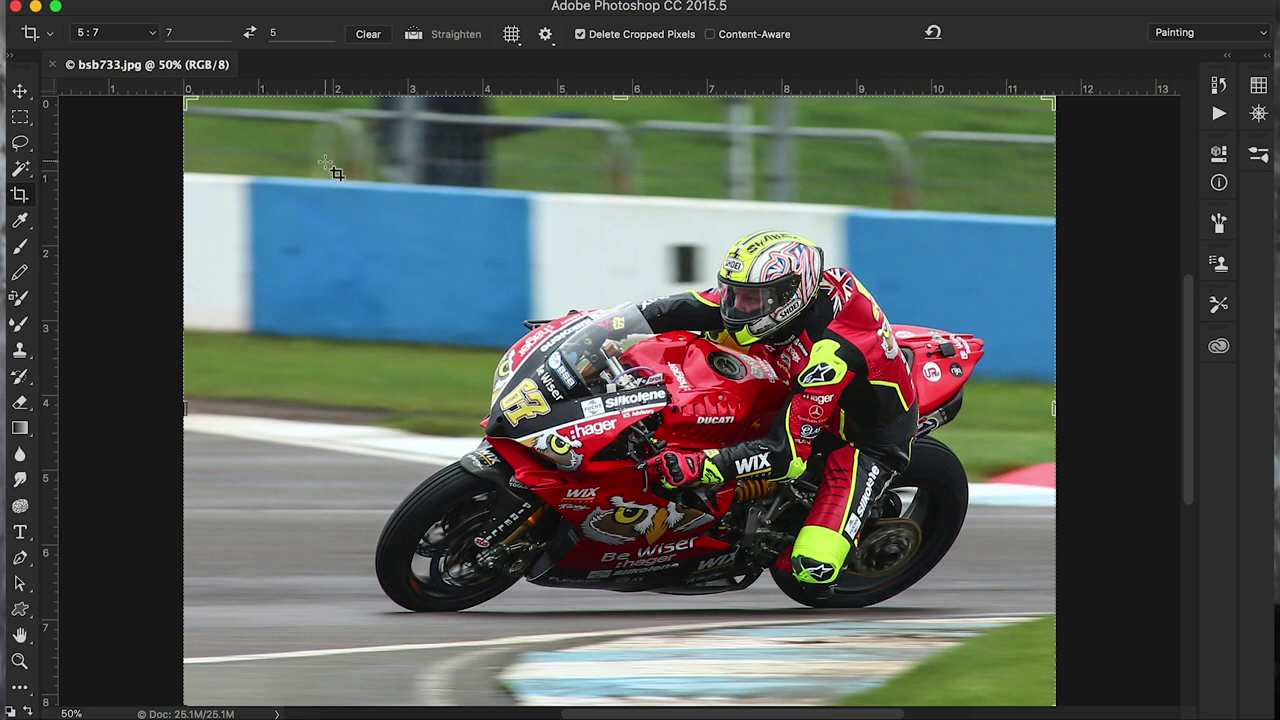
Rotate bsb733.jpg within a 7:5 crop to level the blue-and-white trackside wall, apply it, and undo the crop to compare.
{"action": "left_click", "coordinate": [313, 251]}
{"action": "left_click_drag", "start_coordinate": [1078, 697], "coordinate": [1101, 684]}
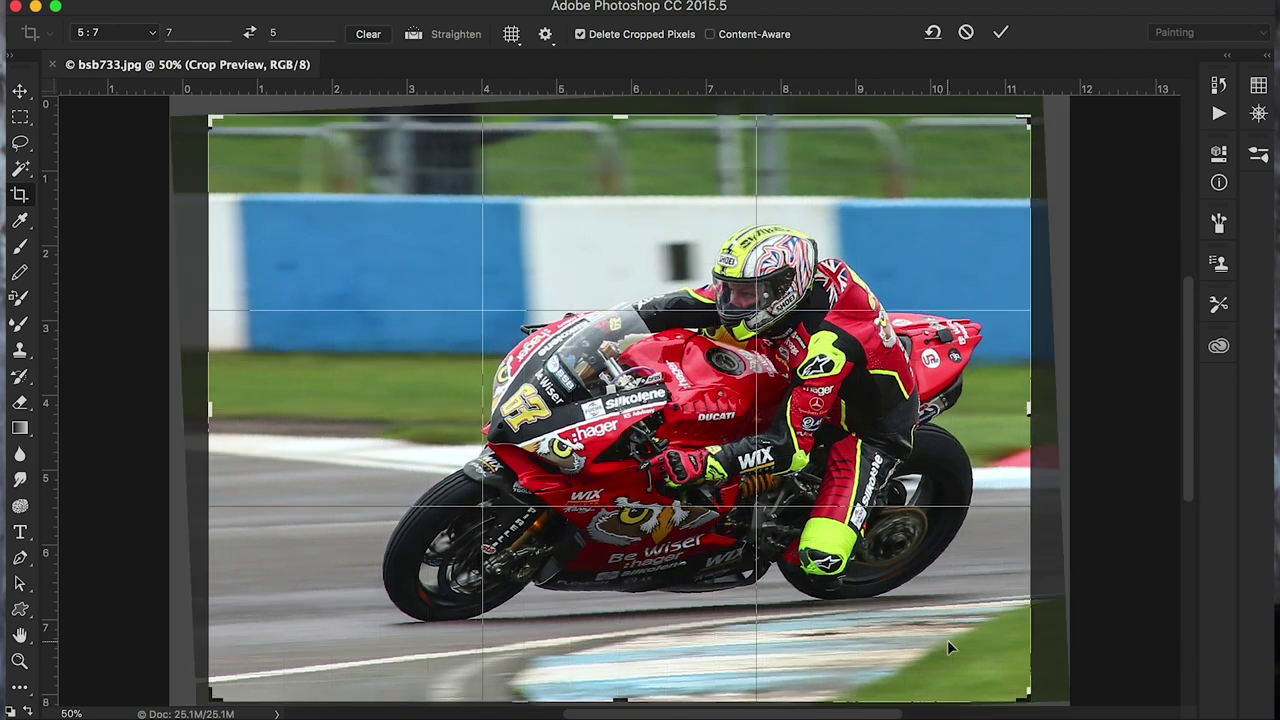
{"action": "key", "text": "Return"}
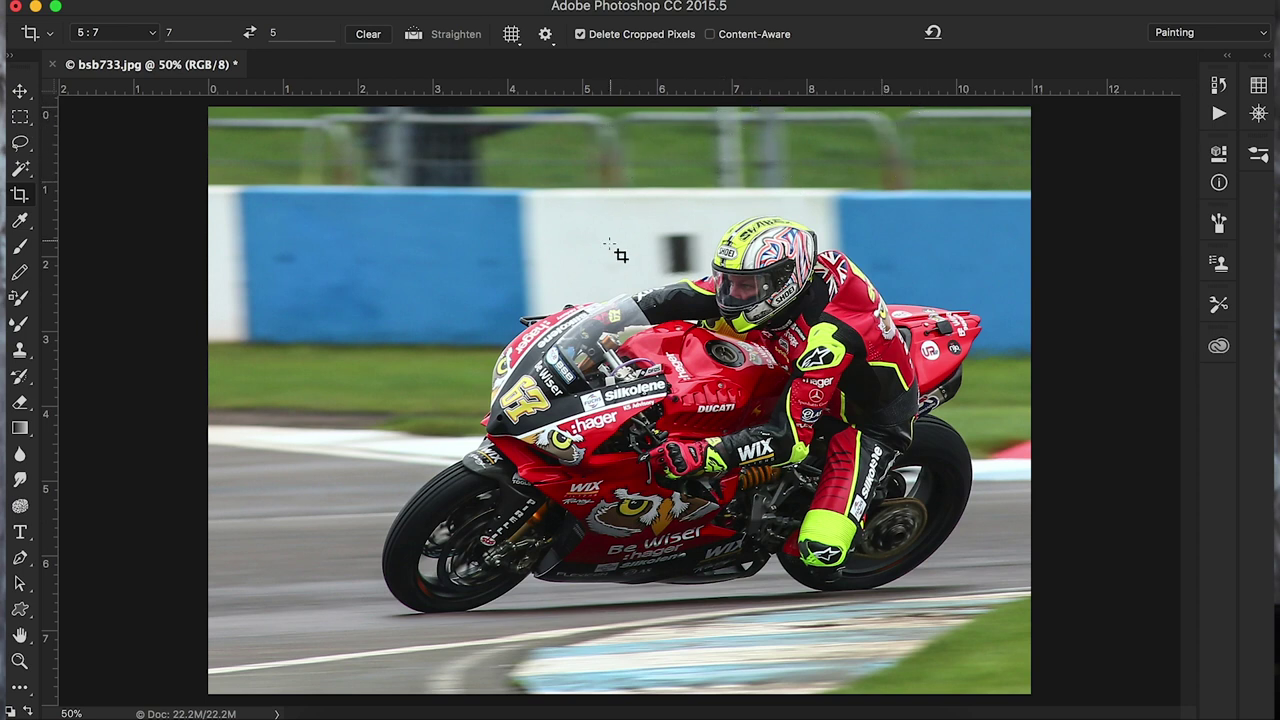
{"action": "key", "text": "super+z"}
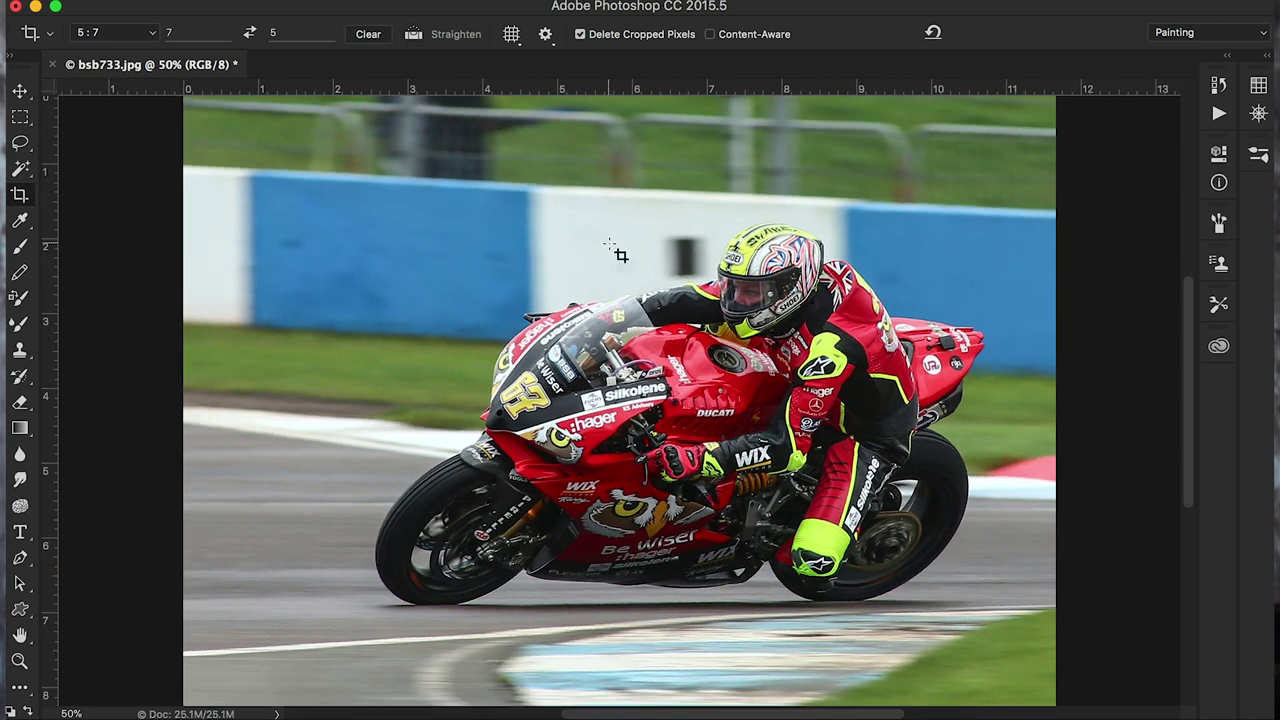